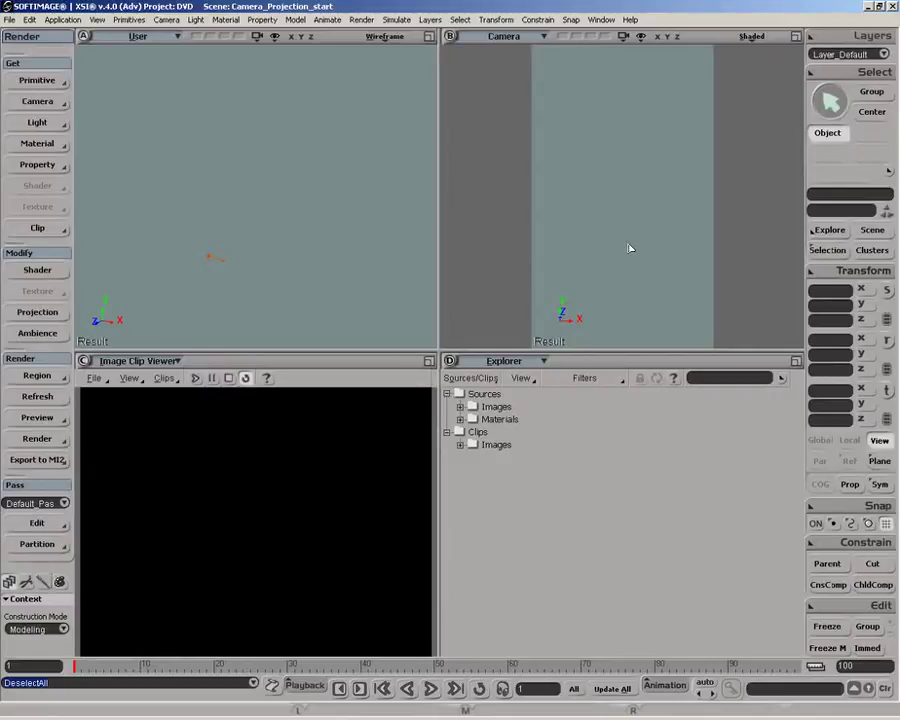
# Step: Import the Going_Away.jpg picture as a new image clip from the Camera_mapping folder into the enlarged image clip viewer
pyautogui.press('space')
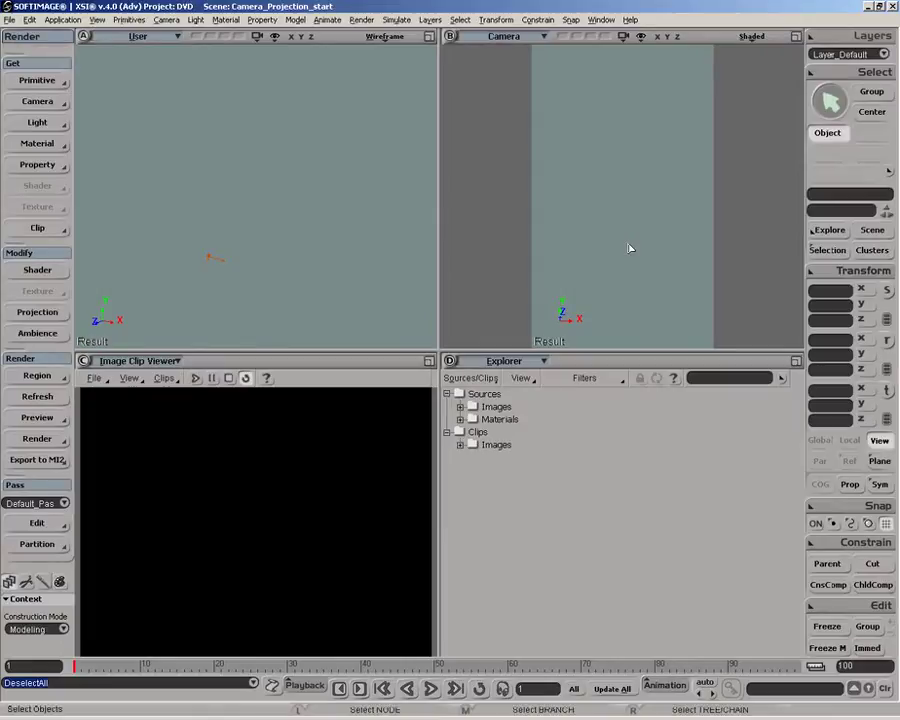
pyautogui.click(429, 360)
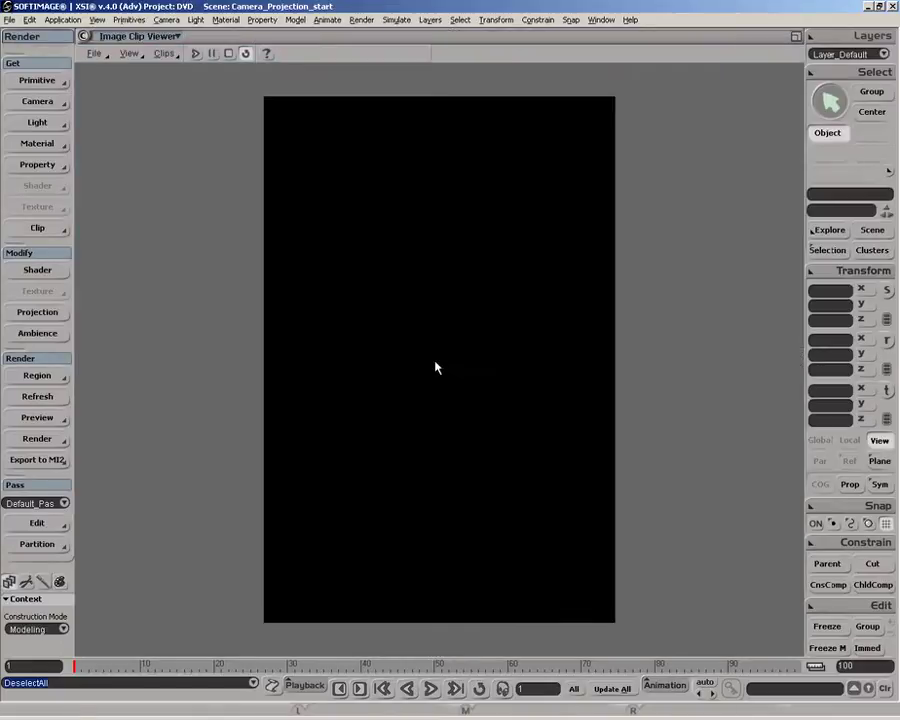
pyautogui.click(97, 54)
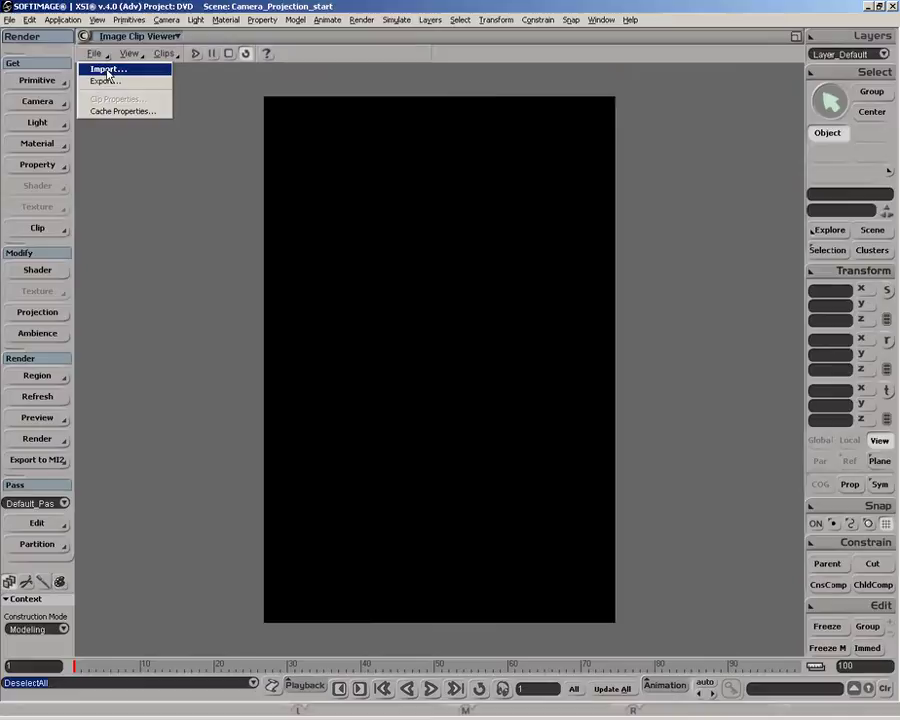
pyautogui.click(100, 66)
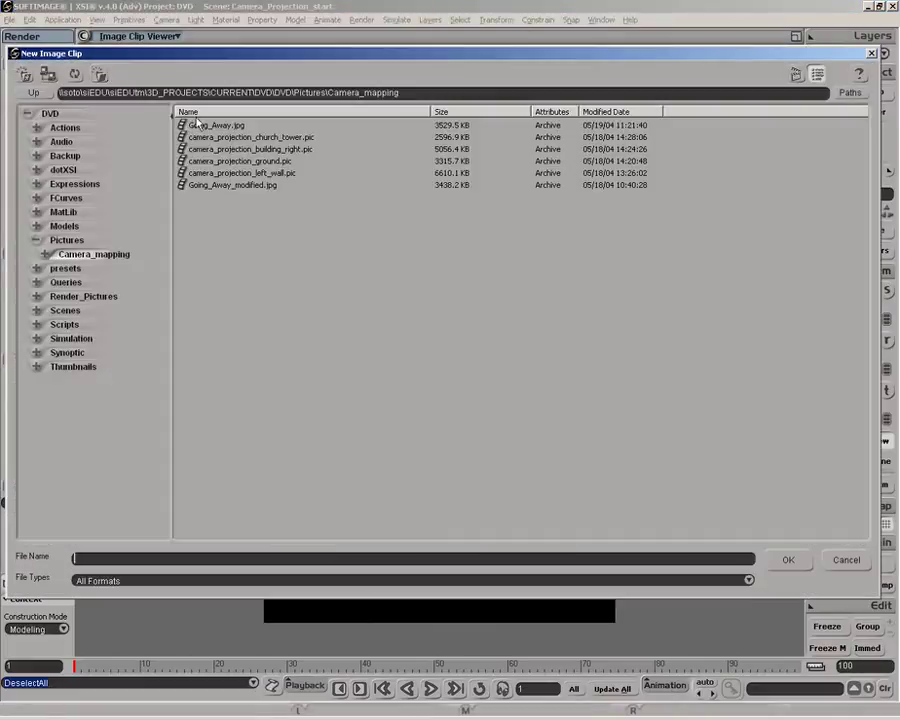
pyautogui.click(205, 125)
pyautogui.click(783, 560)
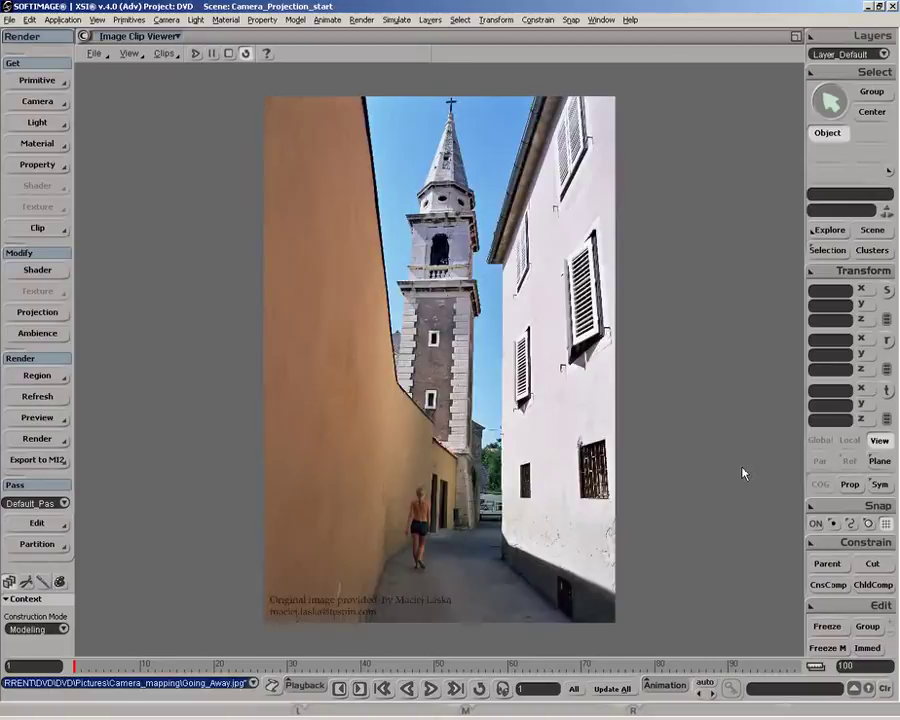
# Step: Import Going_Away_modified.jpg from the same folder as a second image clip
pyautogui.click(94, 53)
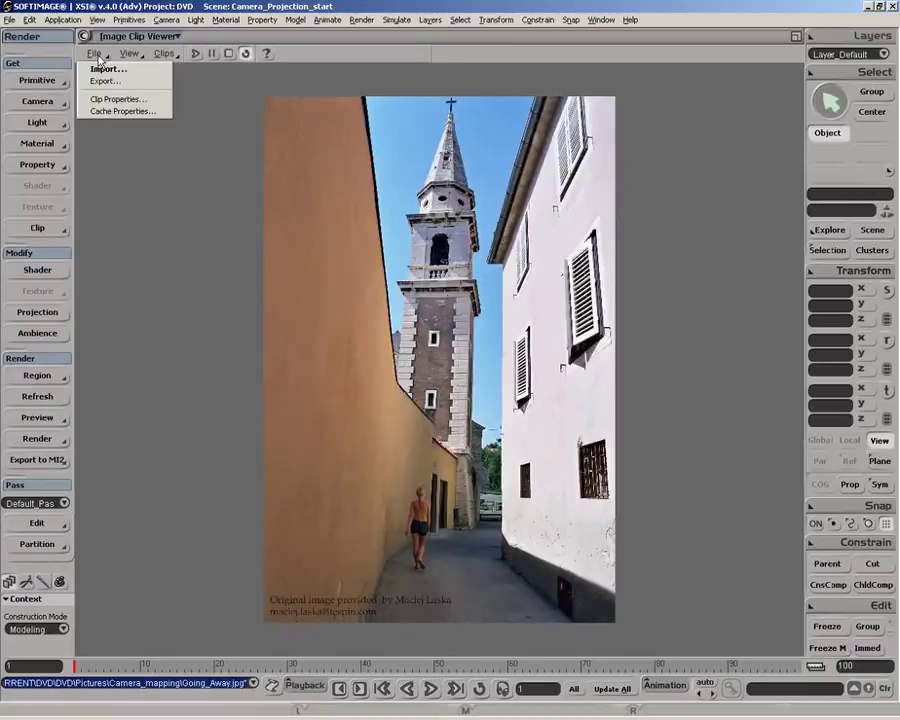
pyautogui.click(106, 66)
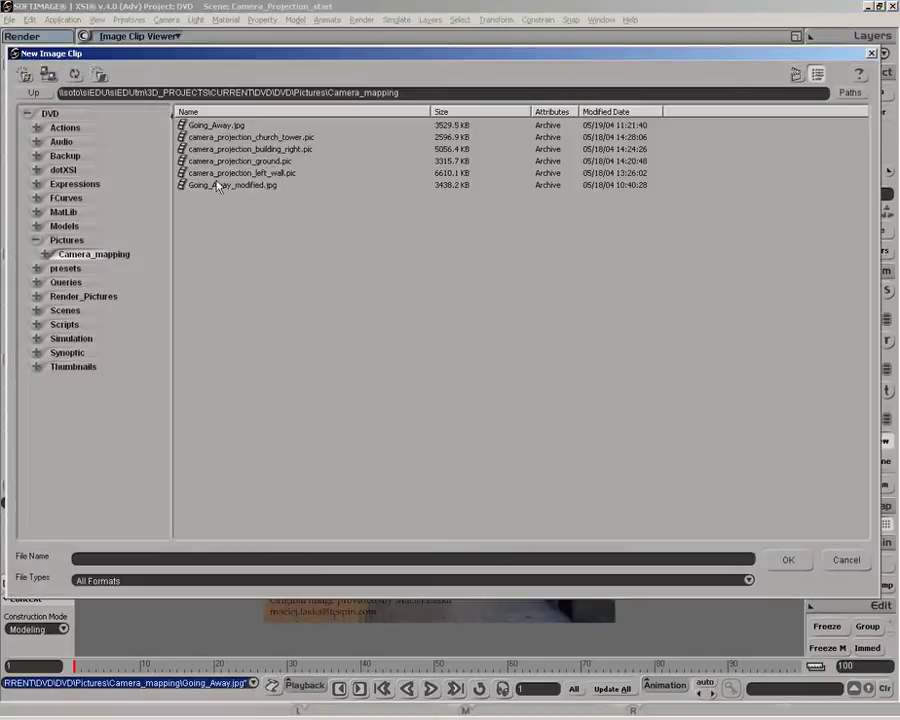
pyautogui.click(225, 185)
pyautogui.click(786, 563)
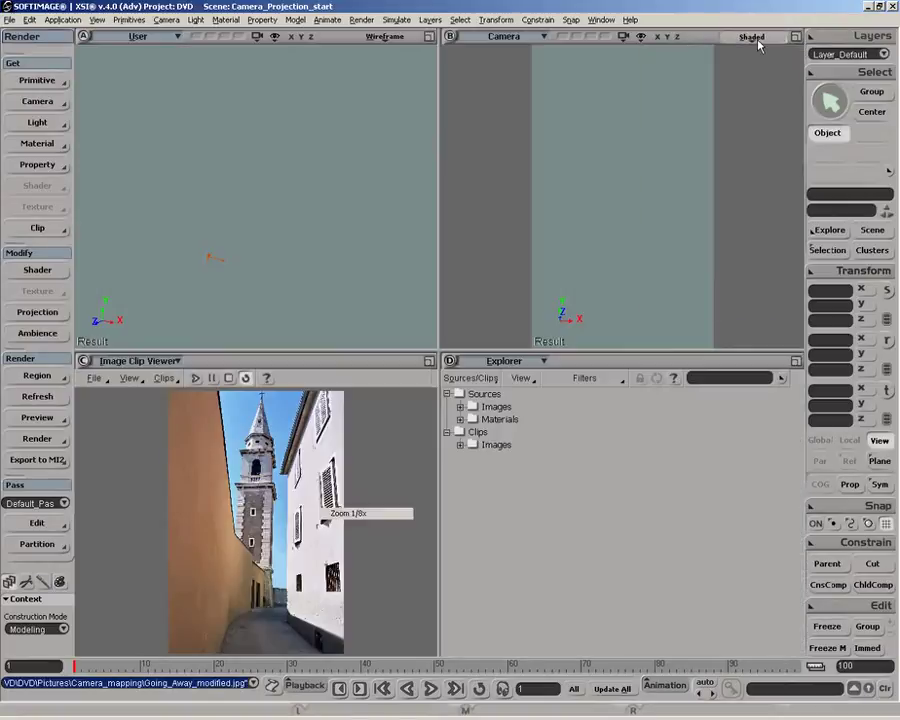
# Step: Assign the Going_Away_modified1 clip as the Camera view's rotoscopy image
pyautogui.click(757, 41)
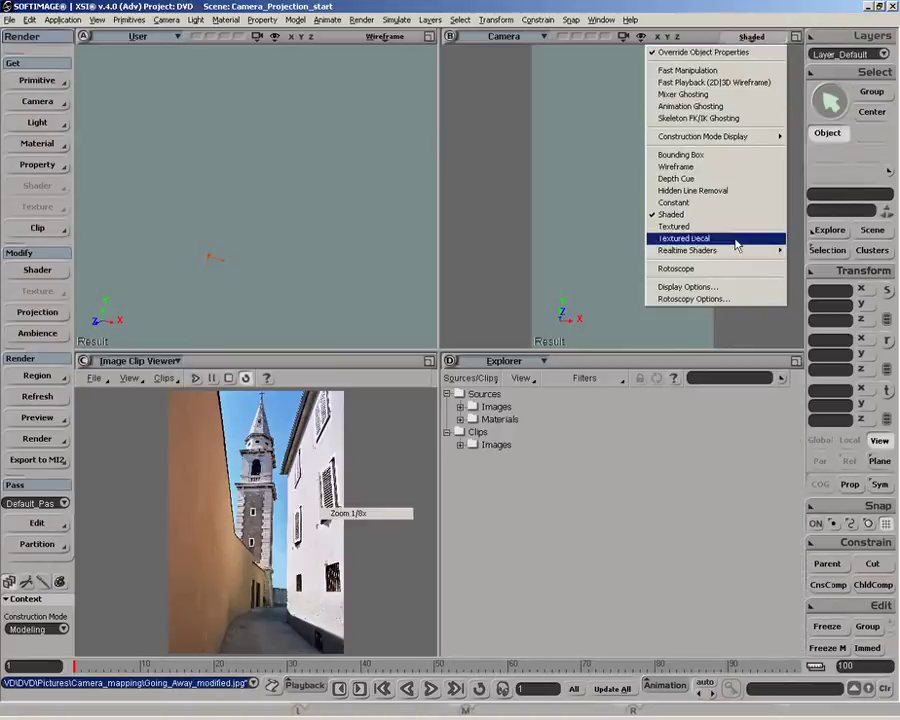
pyautogui.click(700, 299)
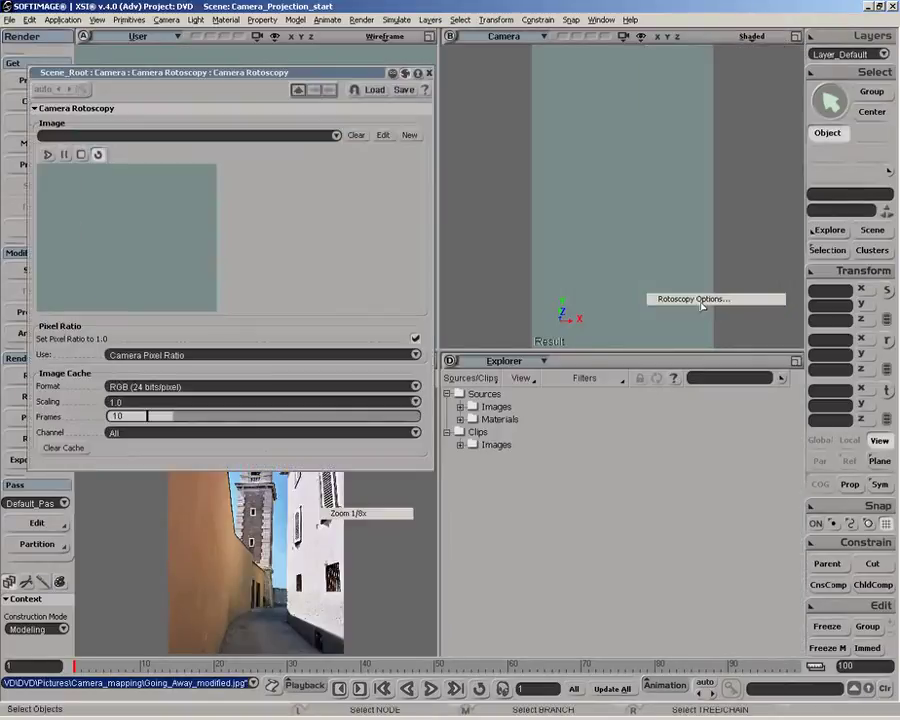
pyautogui.click(336, 136)
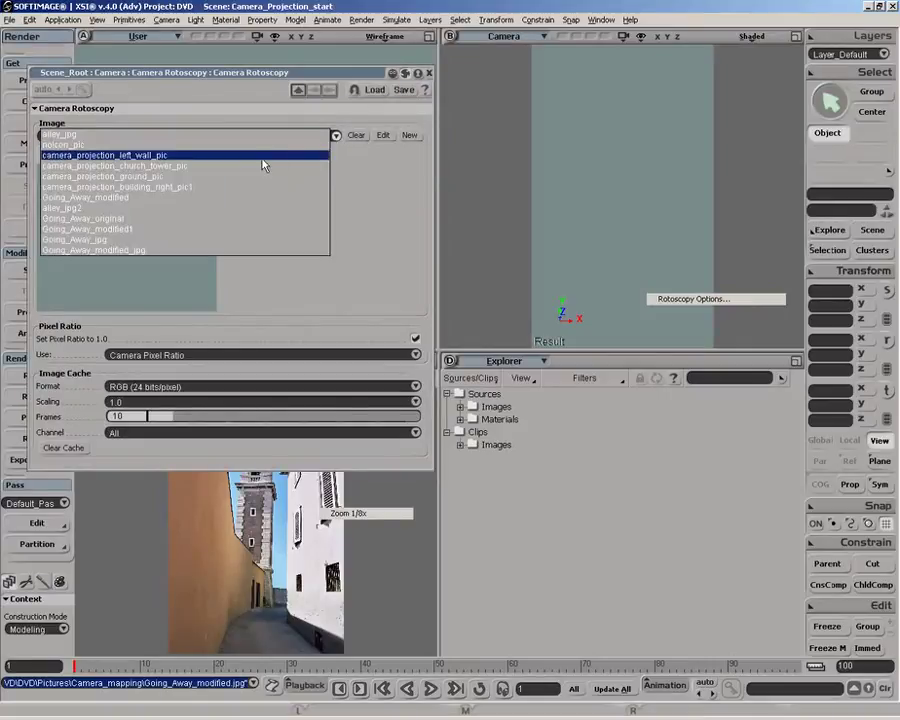
pyautogui.click(180, 230)
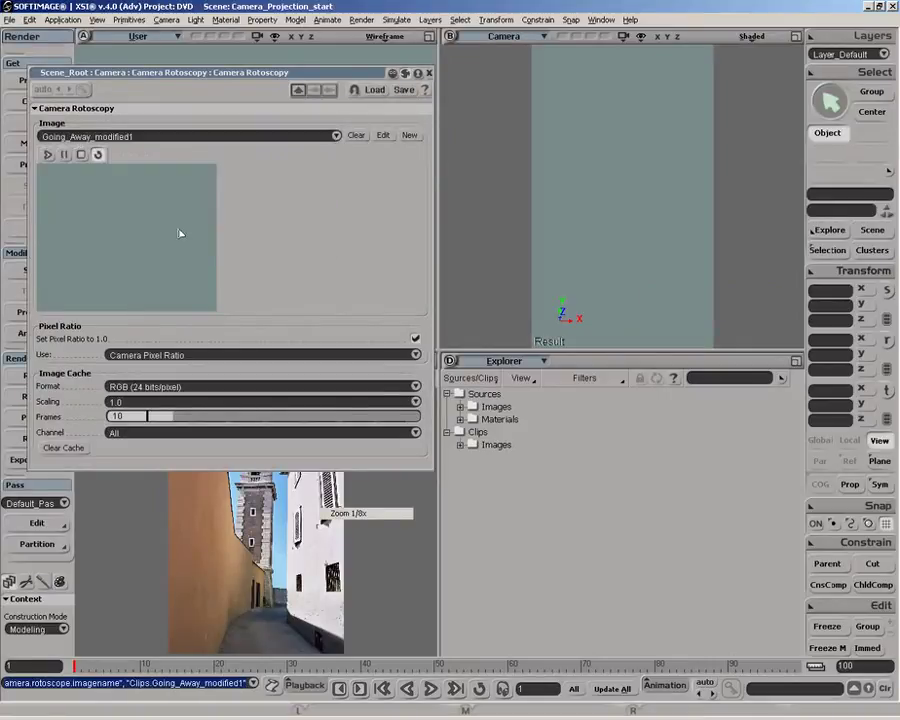
pyautogui.click(430, 73)
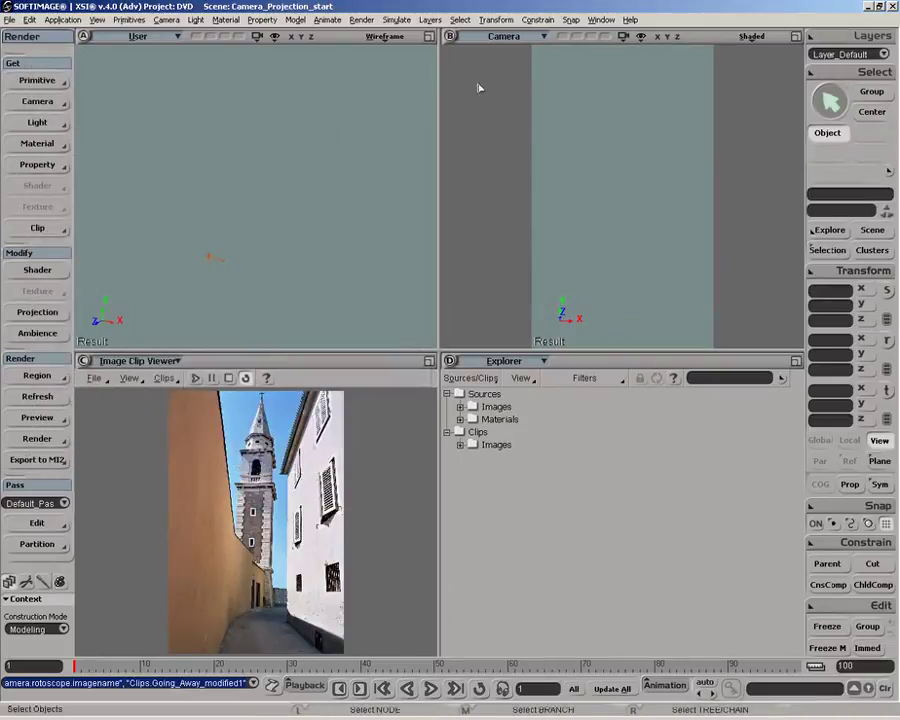
# Step: Turn on Rotoscope display in the Camera view and maximize that view
pyautogui.click(752, 37)
pyautogui.click(730, 269)
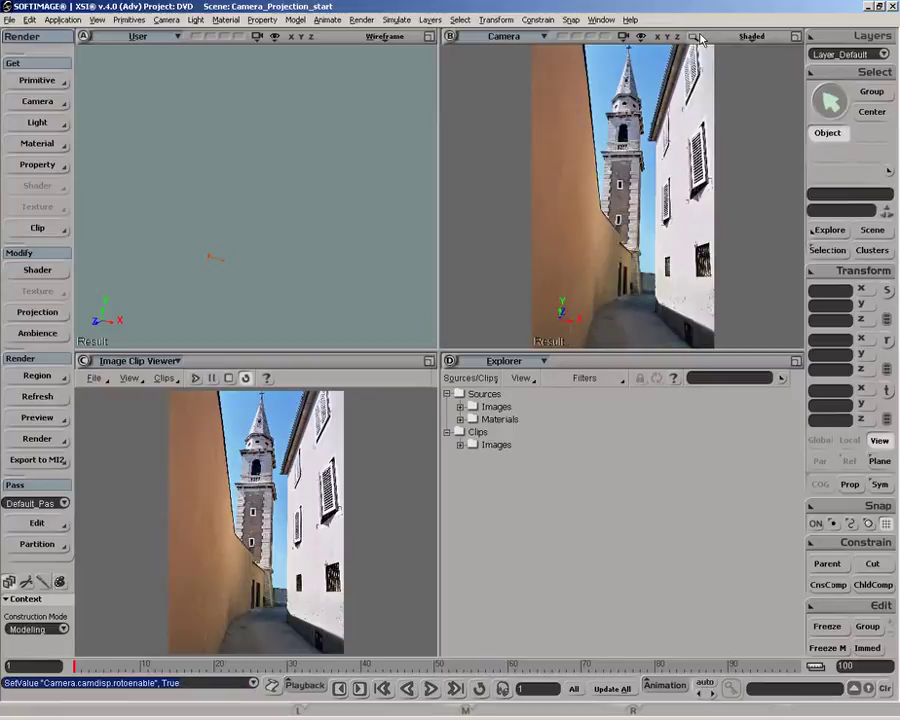
pyautogui.click(797, 38)
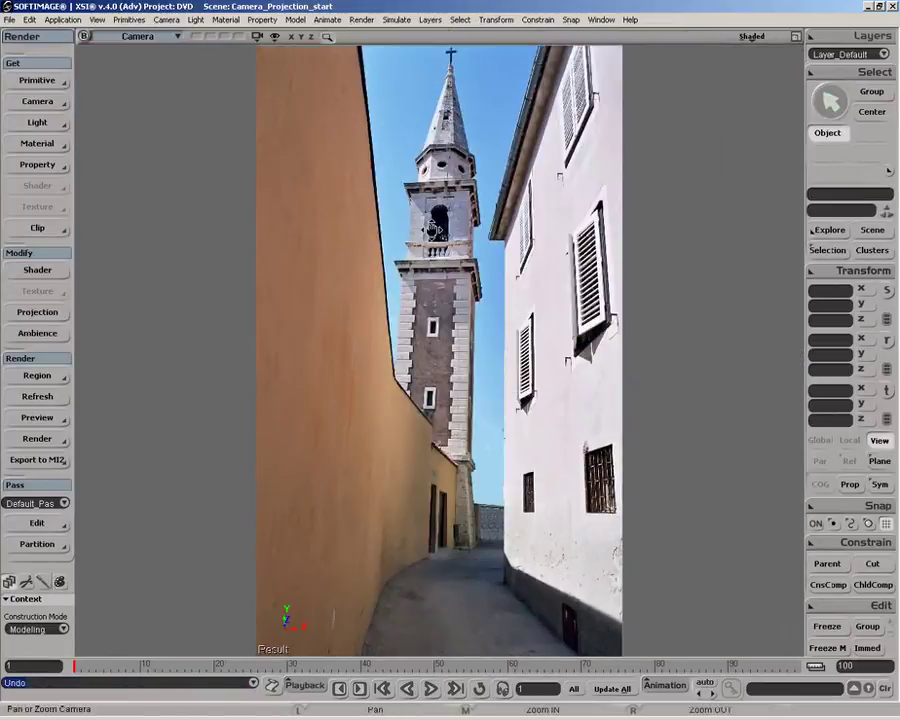
pyautogui.press('Escape')
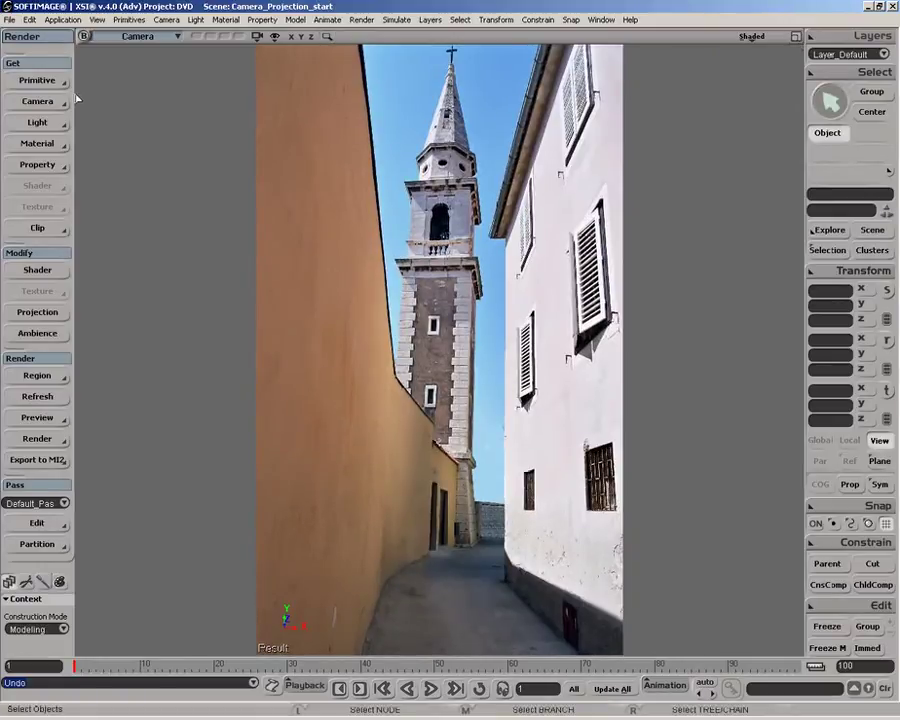
# Step: Create a polygon mesh cube with its default settings
pyautogui.click(45, 84)
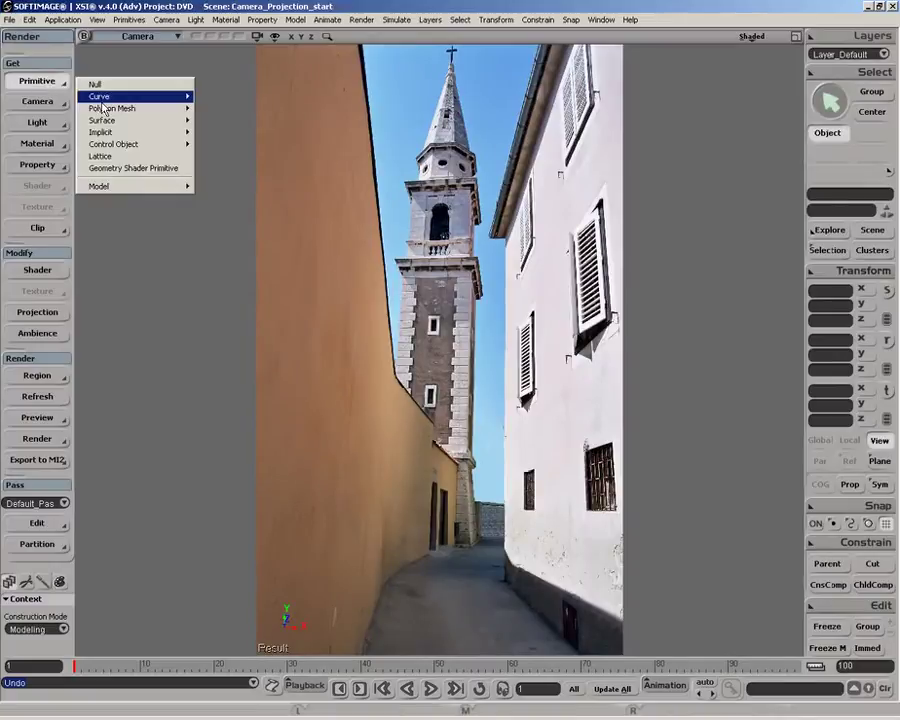
pyautogui.moveTo(103, 108)
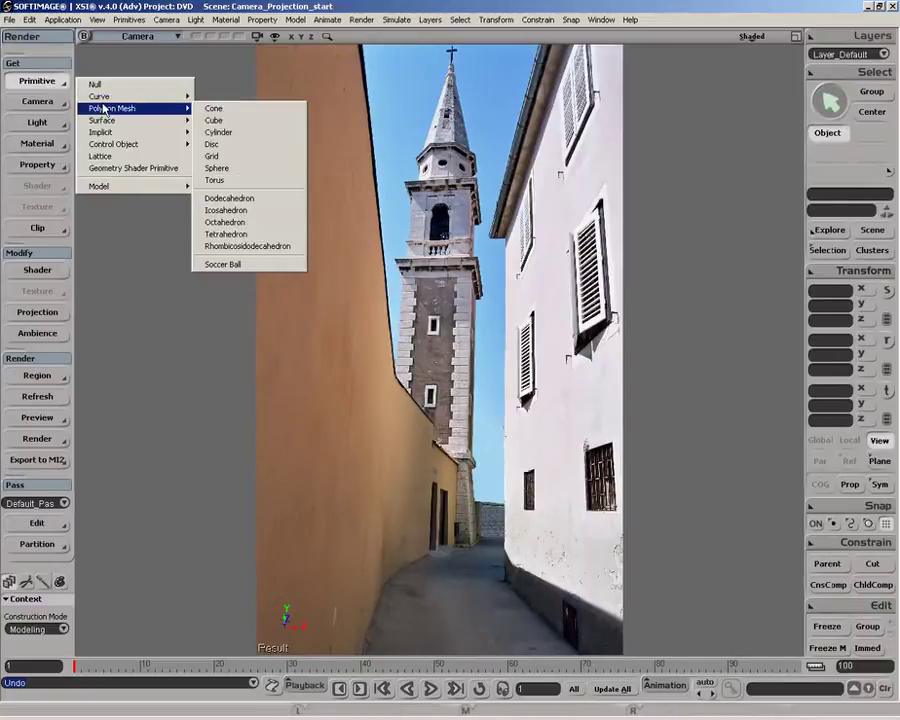
pyautogui.click(236, 120)
pyautogui.click(429, 73)
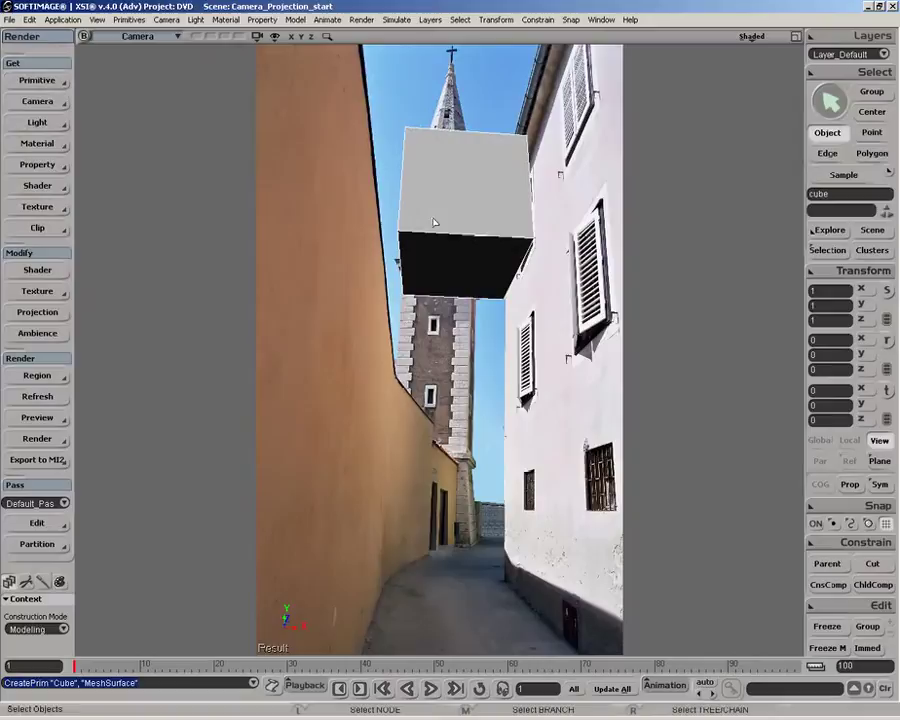
# Step: Pan and orbit the camera so the cube sits over the lower part of the photo's left wall
pyautogui.press('z')
pyautogui.moveTo(436, 315); pyautogui.dragTo(374, 438)
pyautogui.press('o')
pyautogui.press('space')
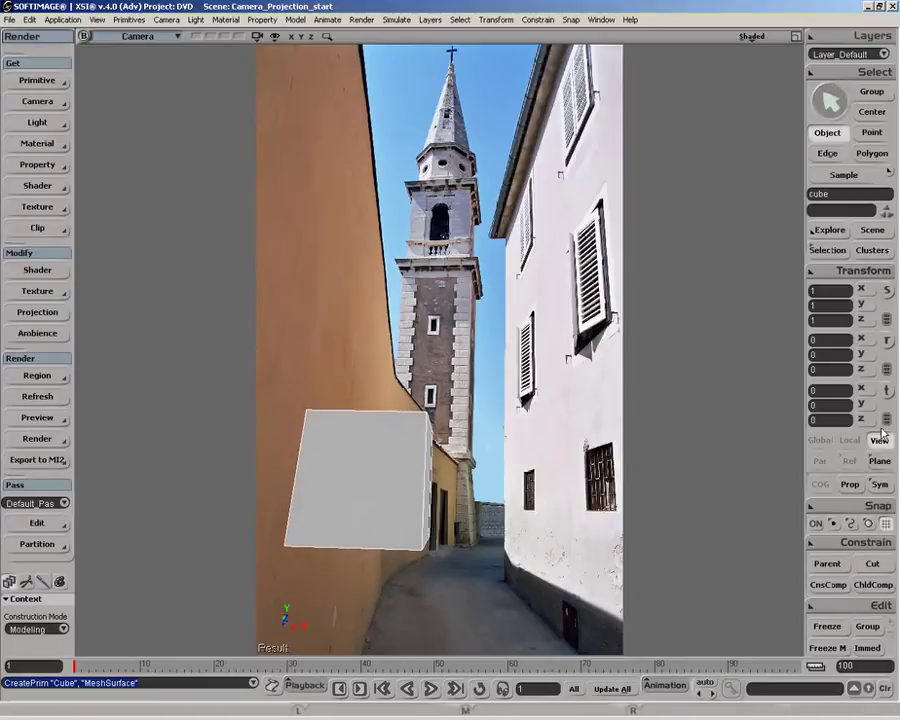
# Step: Move the cube to about 18.85 in Z and -0.44 in X, with the Camera view displayed in wireframe
pyautogui.press('v')
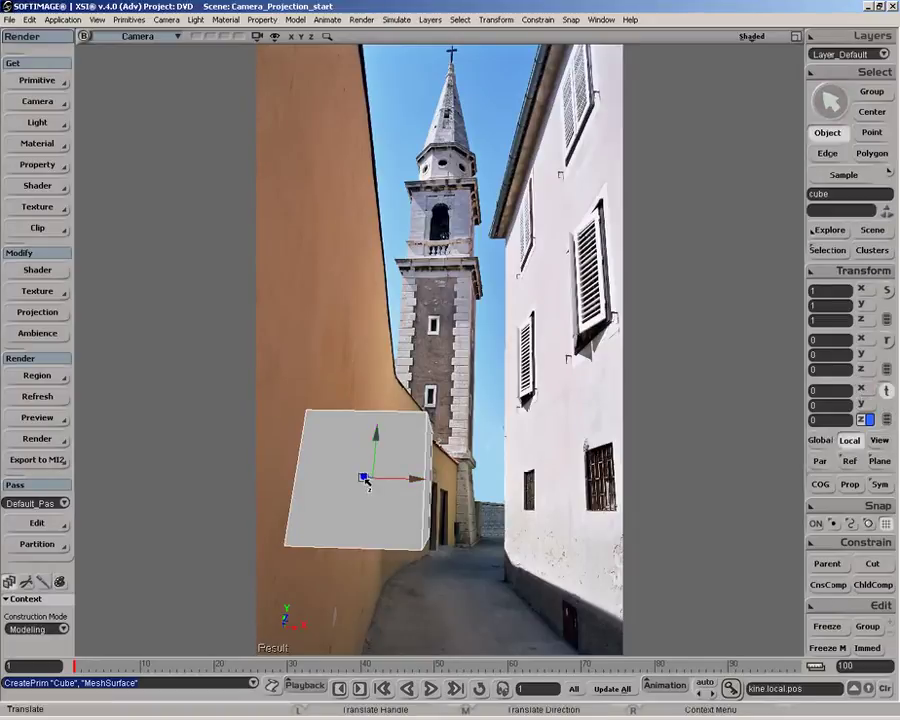
pyautogui.moveTo(383, 481); pyautogui.dragTo(409, 427)
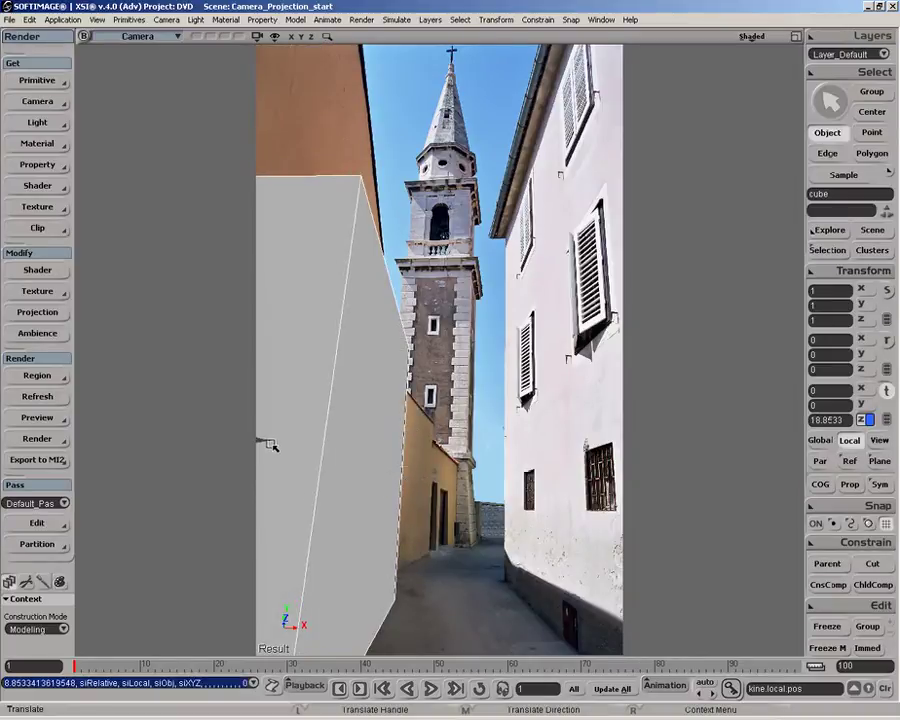
pyautogui.click(751, 37)
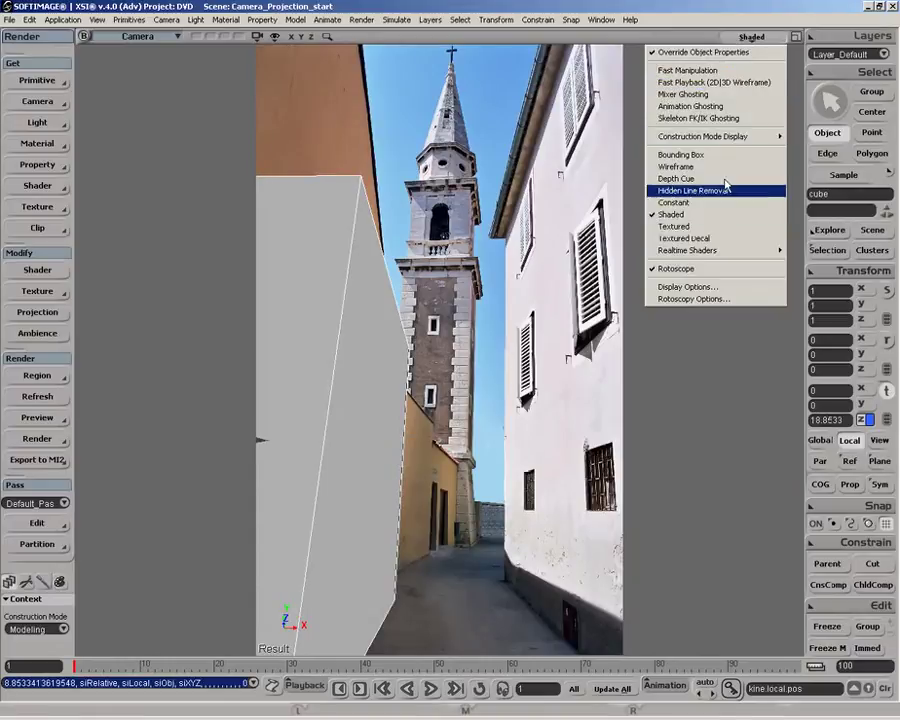
pyautogui.click(697, 170)
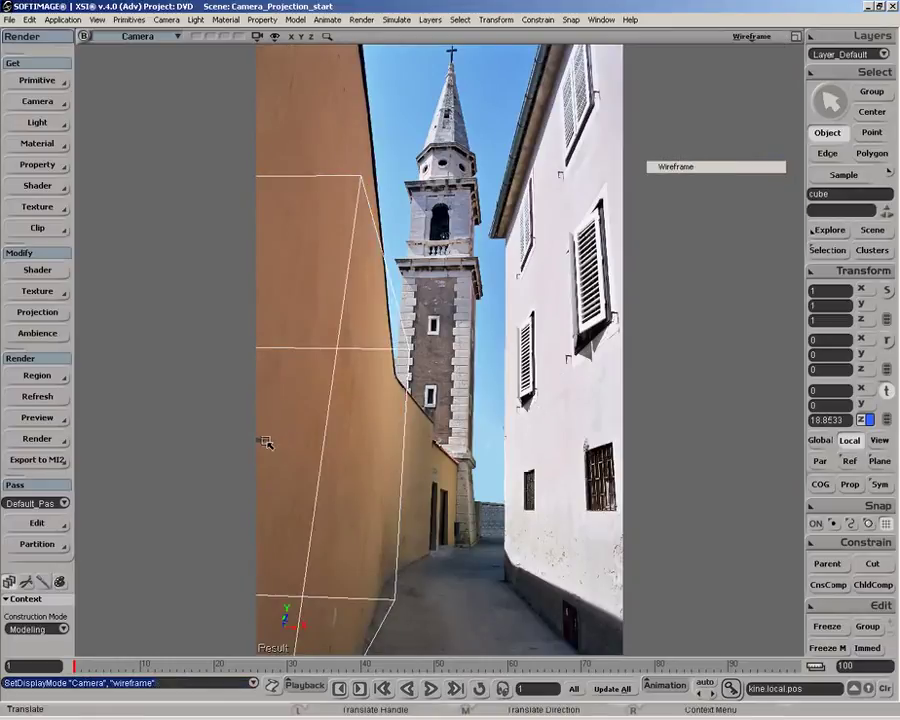
pyautogui.moveTo(267, 443); pyautogui.dragTo(249, 441)
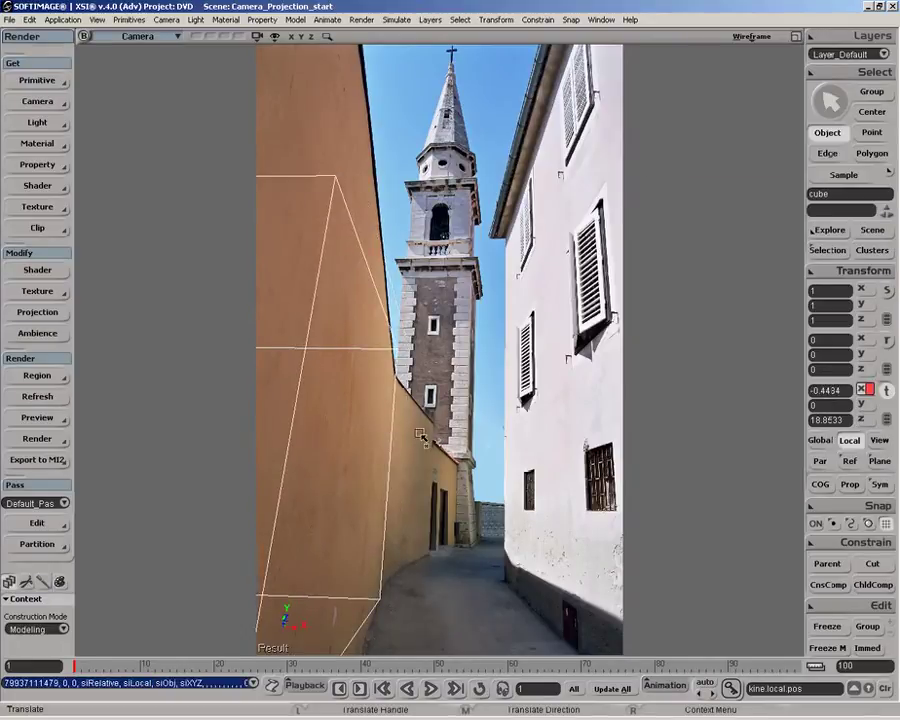
# Step: Orbit, zoom and dolly the camera to bring the cube's side edges closer to the left wall's perspective
pyautogui.press('o')
pyautogui.moveTo(428, 437); pyautogui.dragTo(427, 437)
pyautogui.press('v')
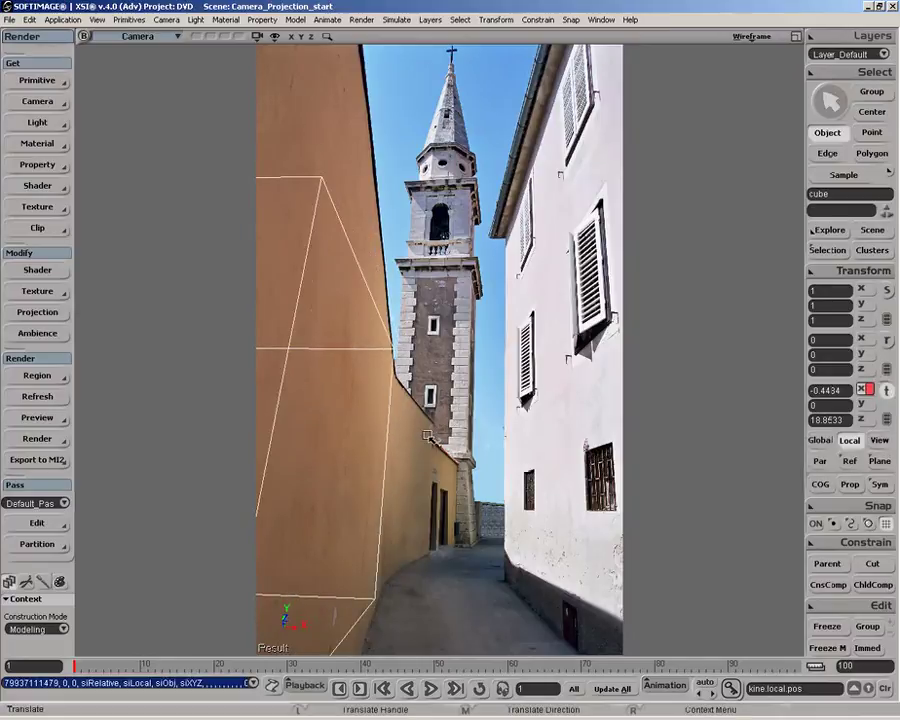
pyautogui.press('z')
pyautogui.rightClick(427, 436)
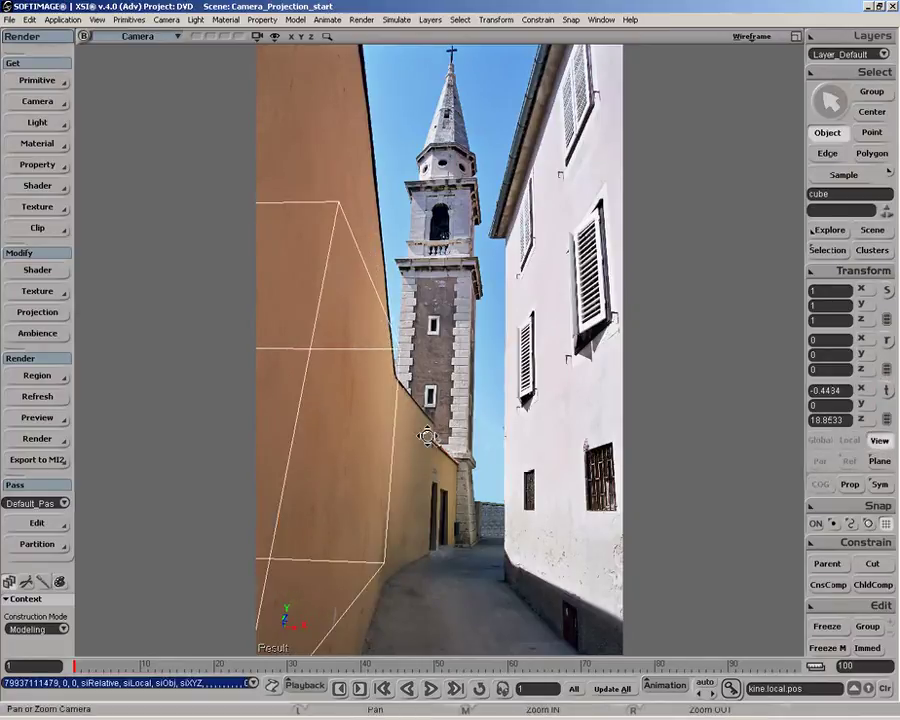
pyautogui.moveTo(428, 437); pyautogui.dragTo(428, 437, button='right')
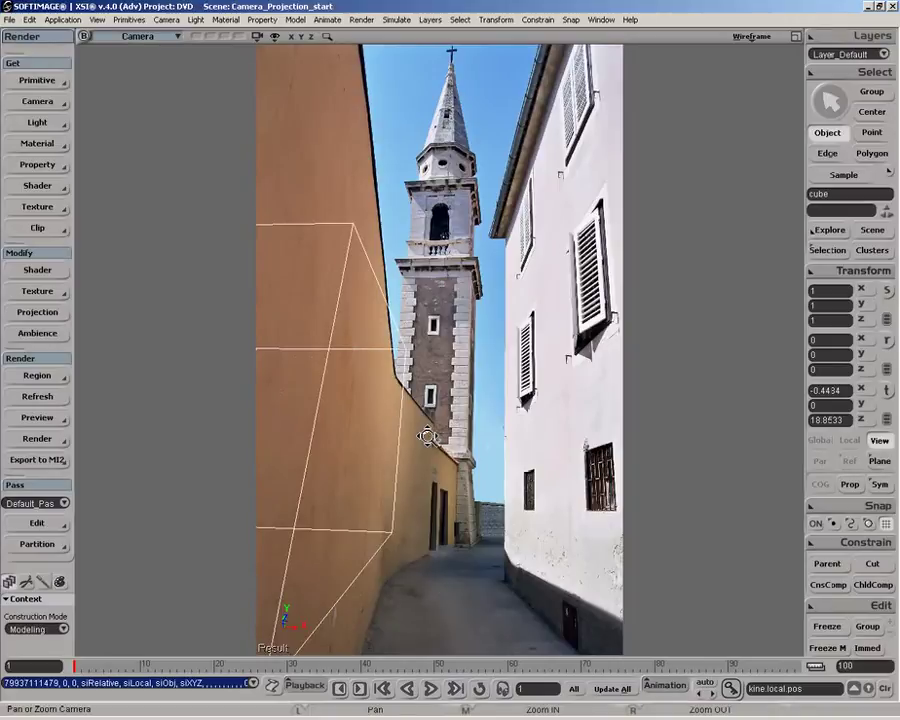
pyautogui.press('p')
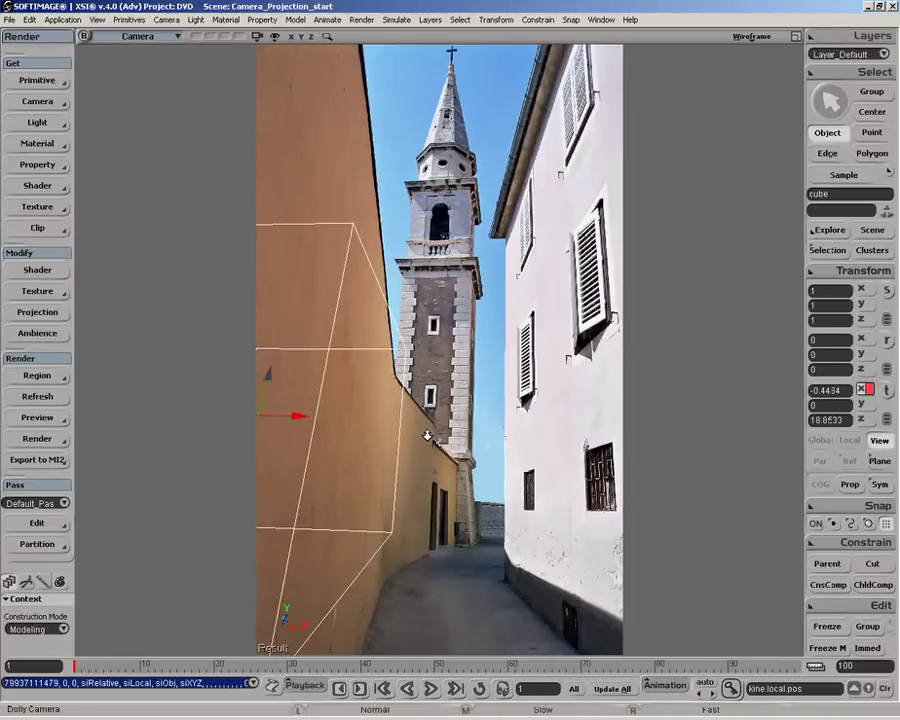
pyautogui.moveTo(427, 437)
pyautogui.mouseDown()
pyautogui.moveTo(404, 457)
pyautogui.moveTo(418, 432)
pyautogui.mouseUp()
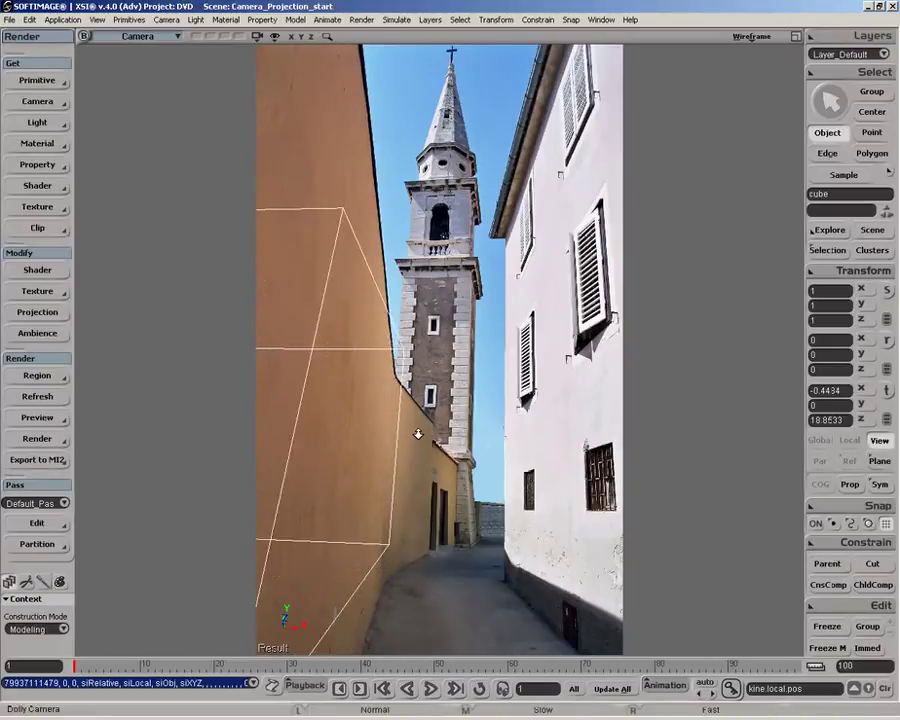
# Step: Zoom the camera in and re-dolly it until the cube's far vertical edge lies near the bend in the left wall
pyautogui.press('v')
pyautogui.press('z')
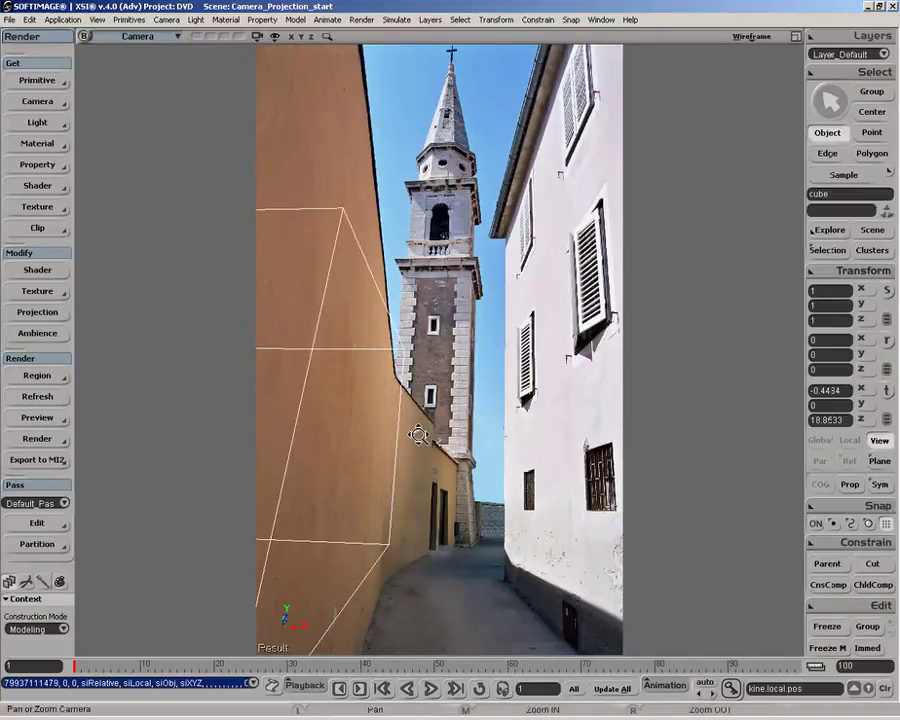
pyautogui.middleClick(418, 434)
pyautogui.middleClick(419, 434)
pyautogui.press('v')
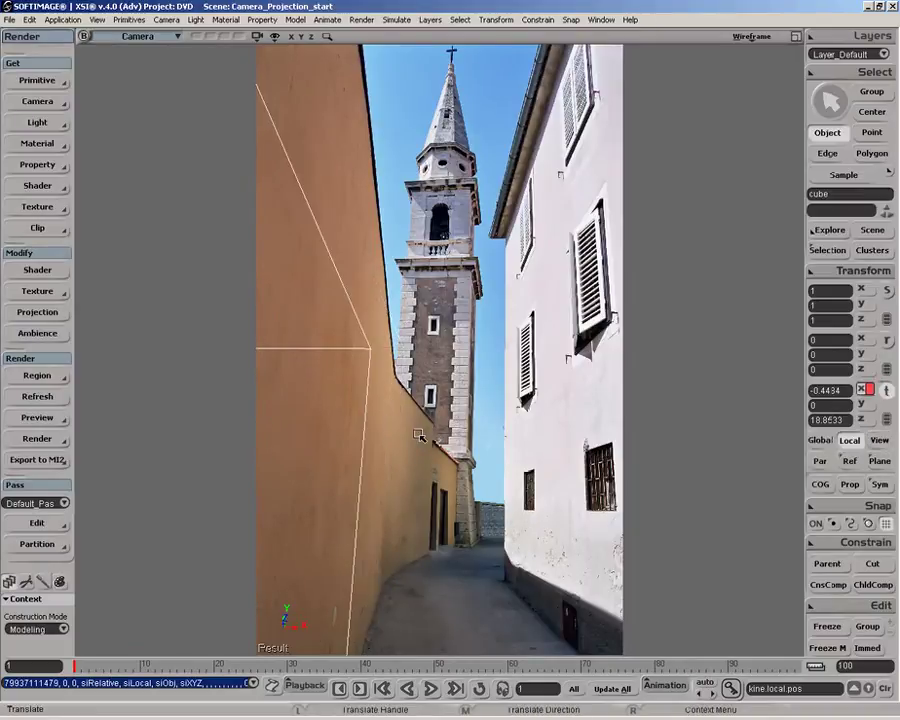
pyautogui.press('p')
pyautogui.moveTo(418, 435); pyautogui.dragTo(440, 421)
pyautogui.press('v')
pyautogui.press('p')
pyautogui.press('v')
pyautogui.press('space')
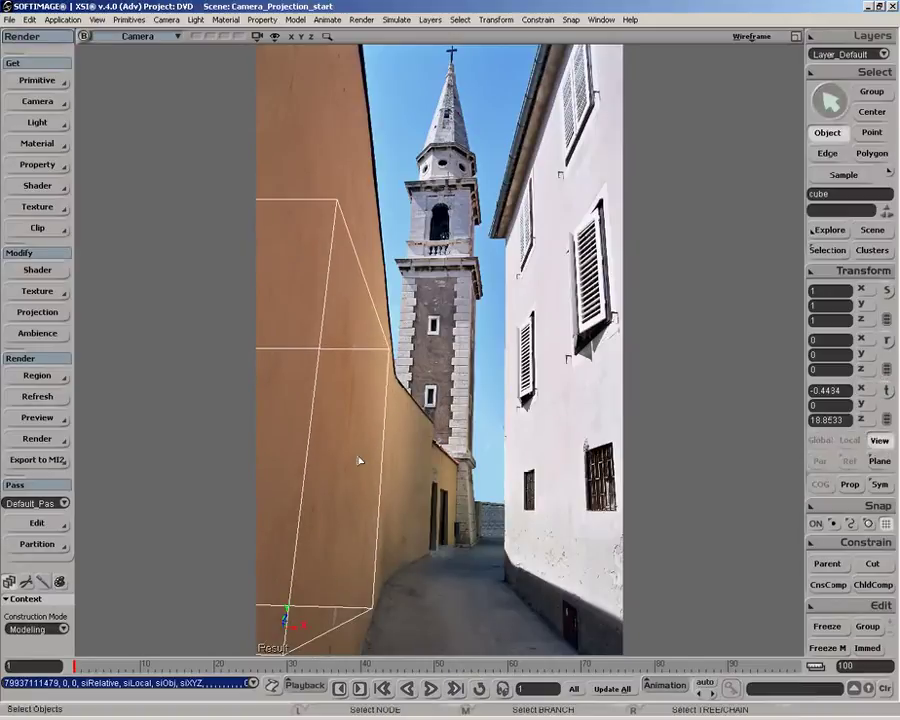
# Step: Reposition the cube to about X -1.40, Y -0.13, Z 18.80 and refine the camera framing to fit the left wall, returning to four views
pyautogui.press('v')
pyautogui.moveTo(358, 458); pyautogui.dragTo(366, 458)
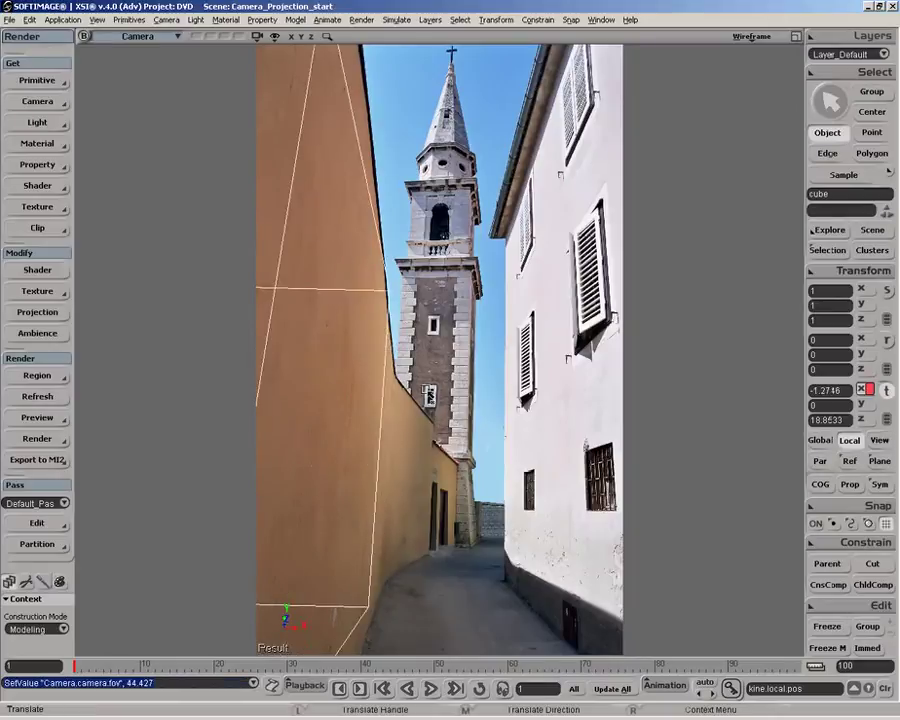
pyautogui.press('z')
pyautogui.moveTo(371, 410); pyautogui.dragTo(379, 428)
pyautogui.press('v')
pyautogui.press('p')
pyautogui.press('v')
pyautogui.moveTo(379, 428); pyautogui.dragTo(374, 438)
pyautogui.press('space')
pyautogui.click(796, 36)
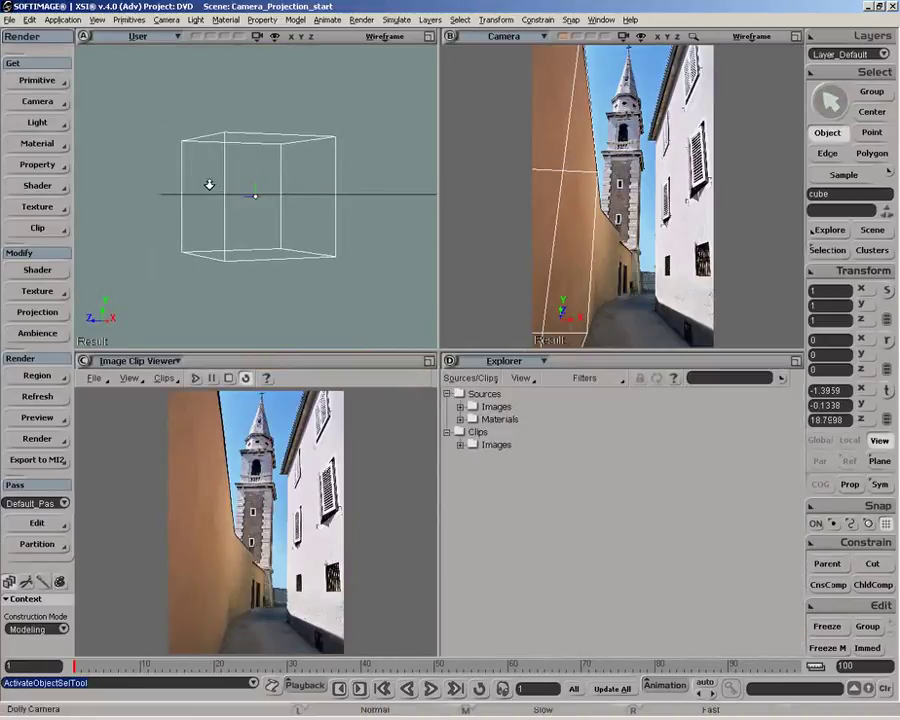
# Step: Pull the four points at the cube's near end outward along its length to extend the left wall toward the camera
pyautogui.press('u')
pyautogui.click(208, 190)
pyautogui.press('space')
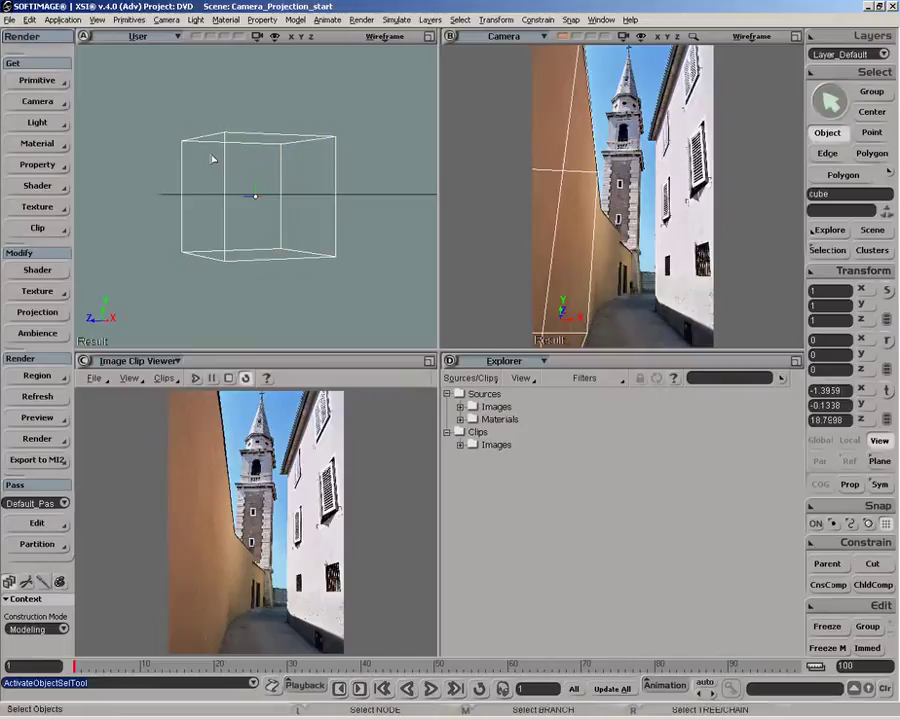
pyautogui.press('t')
pyautogui.moveTo(172, 123); pyautogui.dragTo(229, 279)
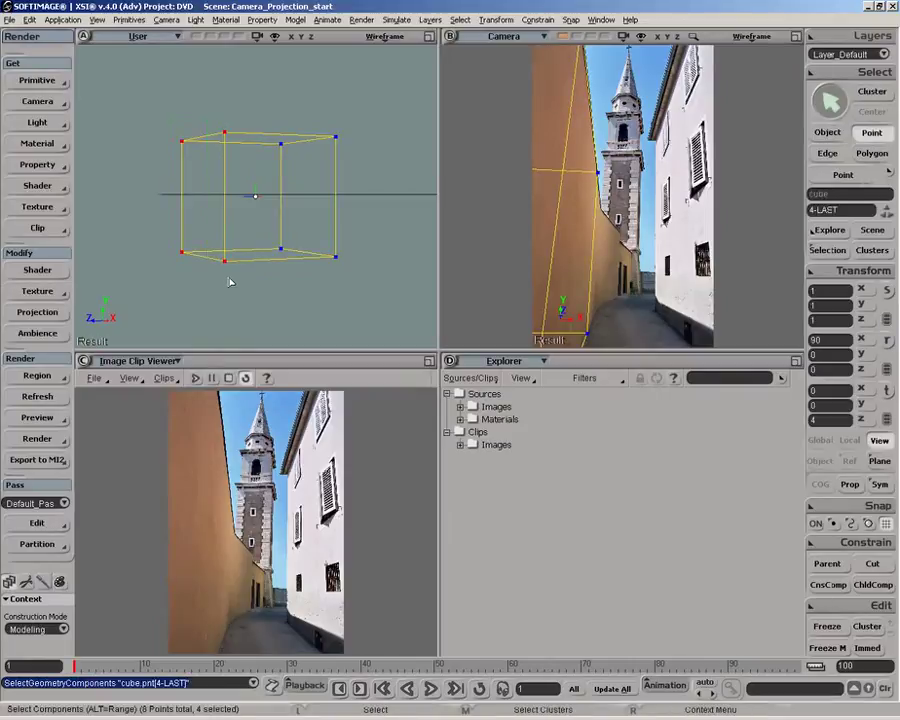
pyautogui.press('v')
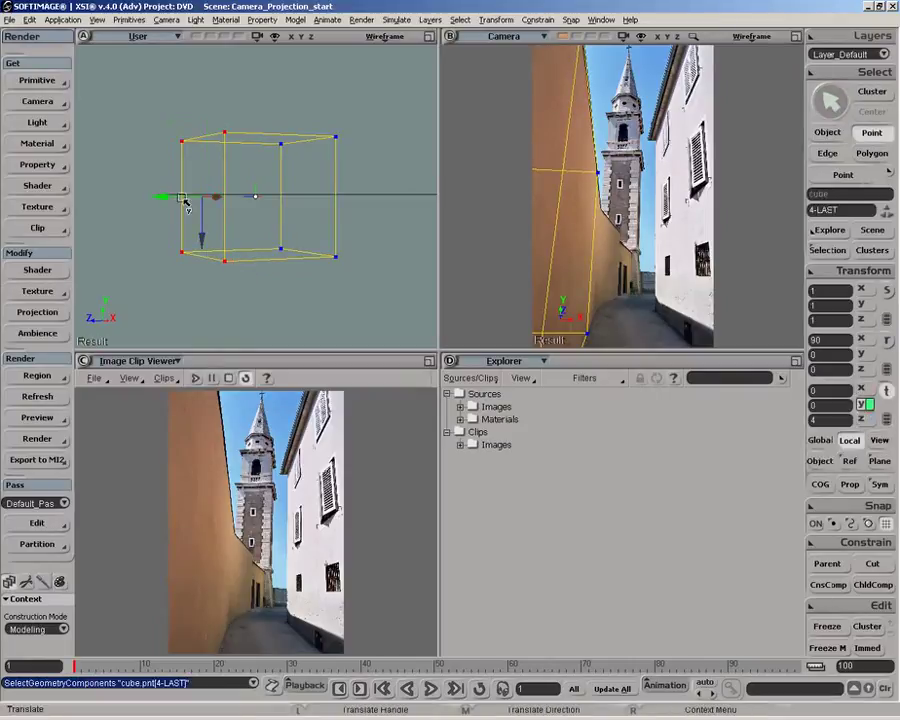
pyautogui.moveTo(185, 196); pyautogui.dragTo(149, 205)
# Step: Move the cube's four far-end points outward to about Z -8.66, near the bend in the left wall
pyautogui.press('t')
pyautogui.moveTo(277, 133); pyautogui.dragTo(341, 267)
pyautogui.press('v')
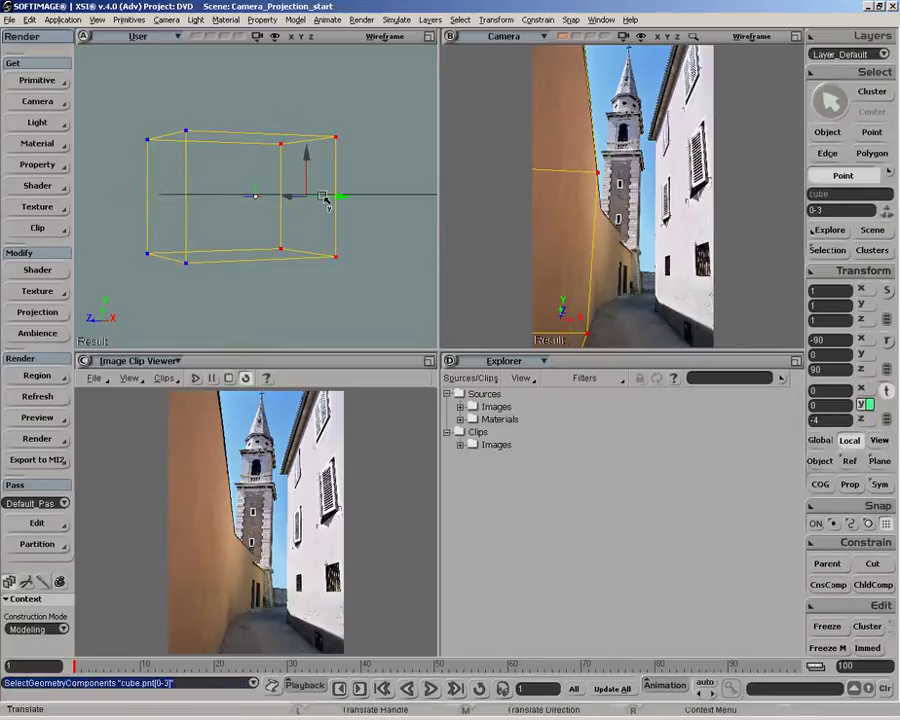
pyautogui.moveTo(327, 198); pyautogui.dragTo(383, 202)
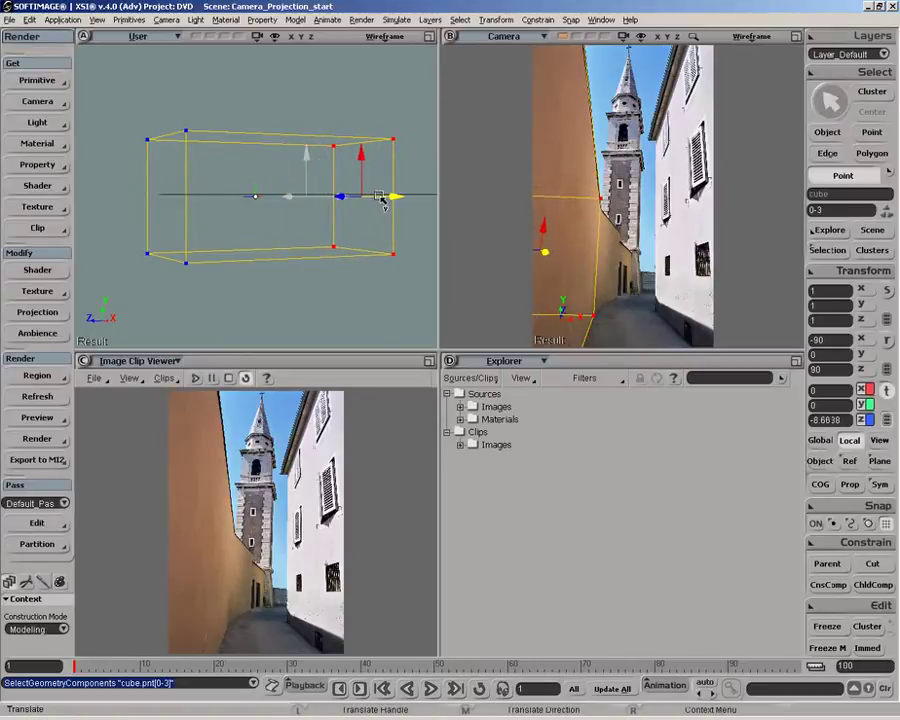
pyautogui.press('space')
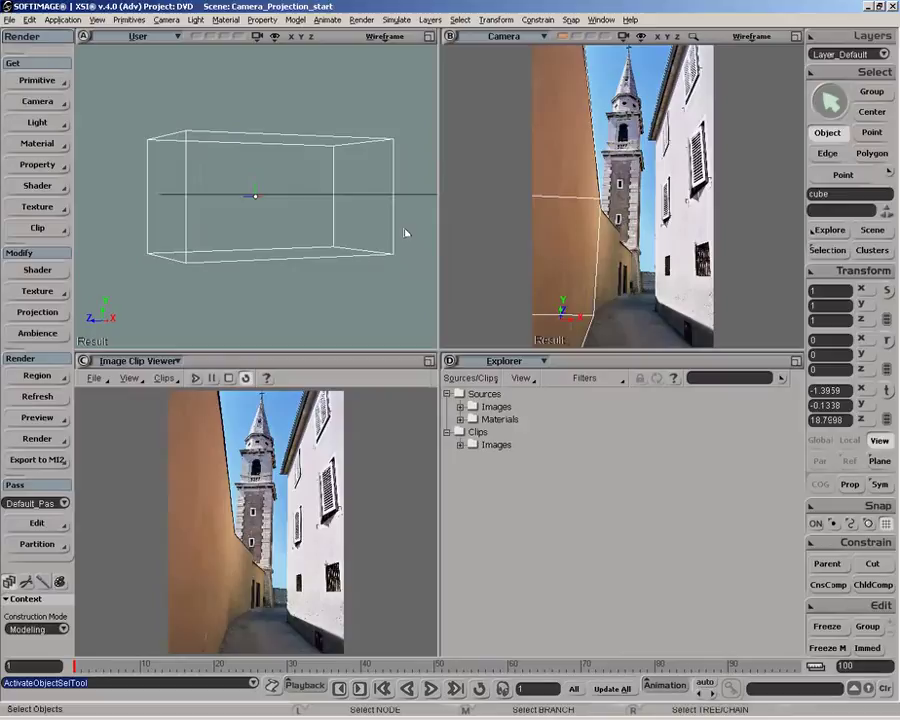
# Step: Extrude the cube's far-end polygon and move the new face back to about Z -22.63
pyautogui.moveTo(376, 213); pyautogui.dragTo(354, 233, button='middle')
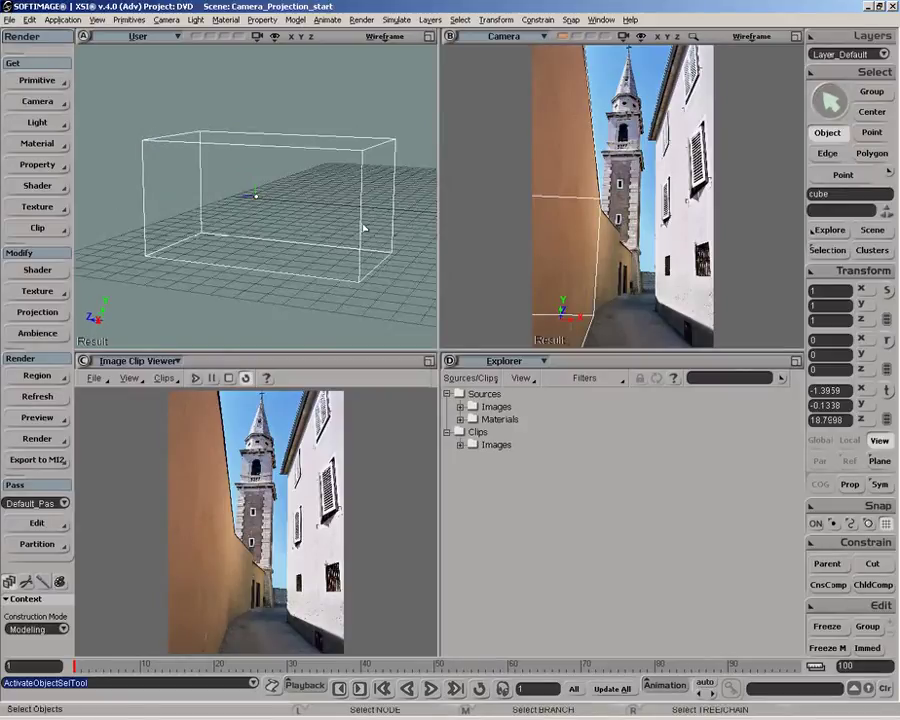
pyautogui.press('y')
pyautogui.click(372, 222)
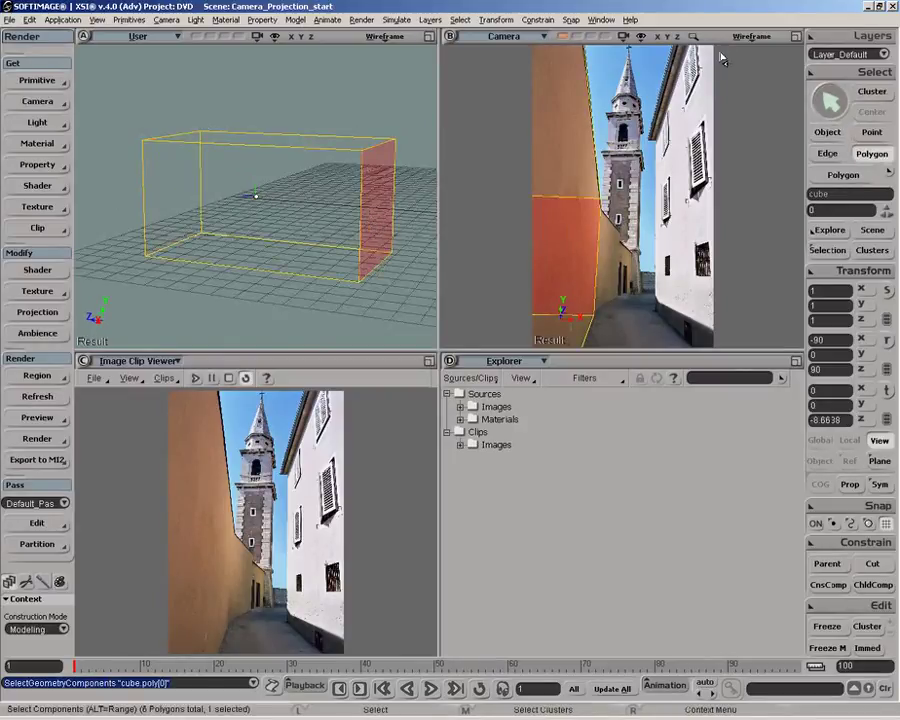
pyautogui.press('p')
pyautogui.moveTo(351, 184); pyautogui.dragTo(401, 256)
pyautogui.press('z')
pyautogui.hotkey('ctrl', 'd')
pyautogui.press('o')
pyautogui.press('v')
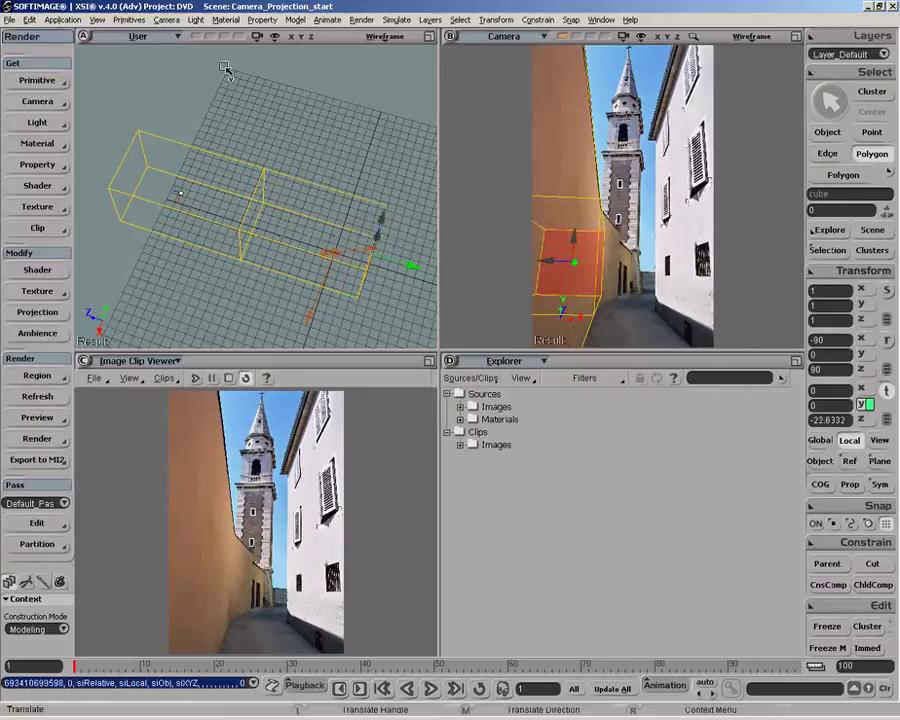
# Step: In the Top view, rotate the extruded end face to about X -118.98 and shift it to about X 2.44, Z -22.52 to follow the wall's bend
pyautogui.click(138, 36)
pyautogui.click(182, 112)
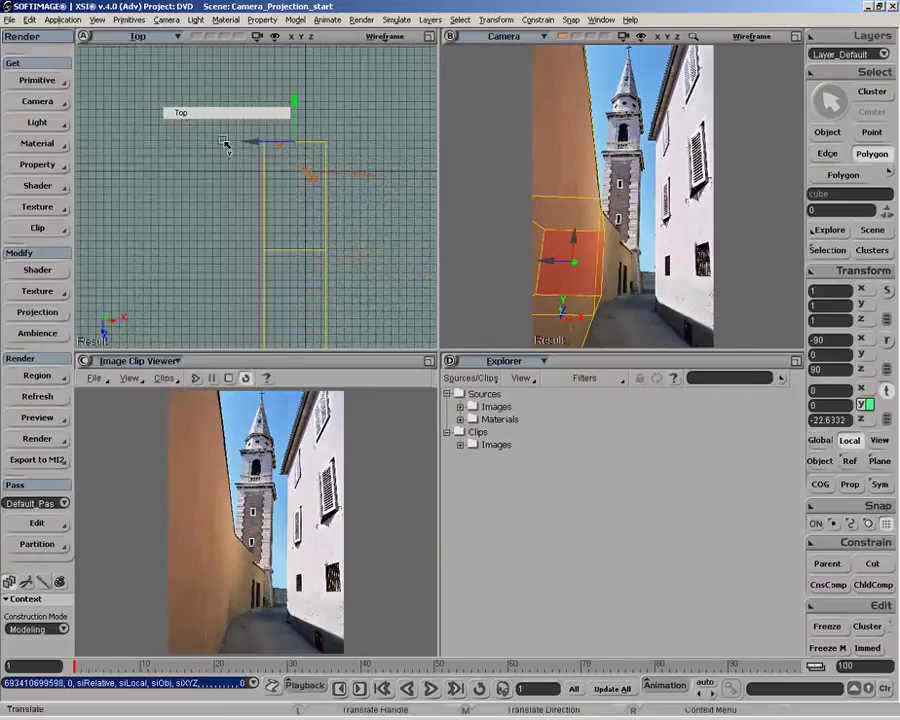
pyautogui.press('z')
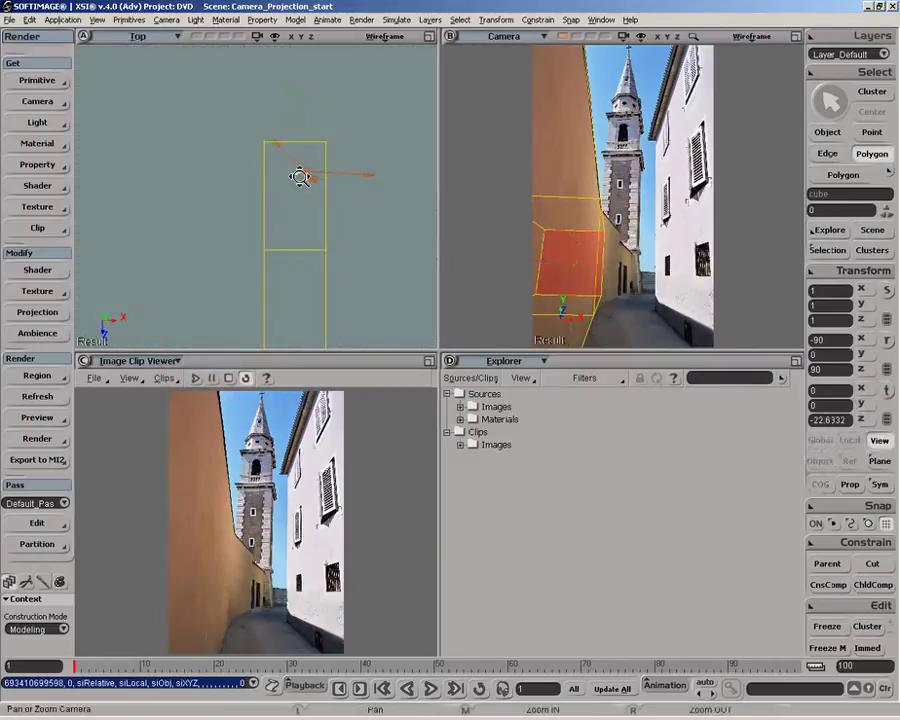
pyautogui.rightClick(300, 178)
pyautogui.press('r')
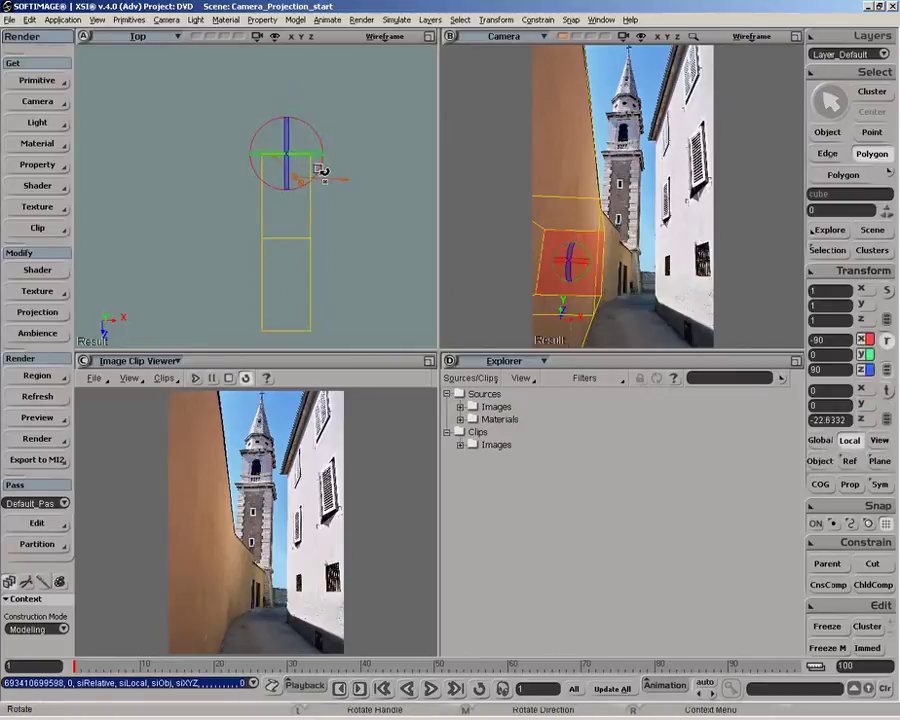
pyautogui.moveTo(322, 172); pyautogui.dragTo(305, 180)
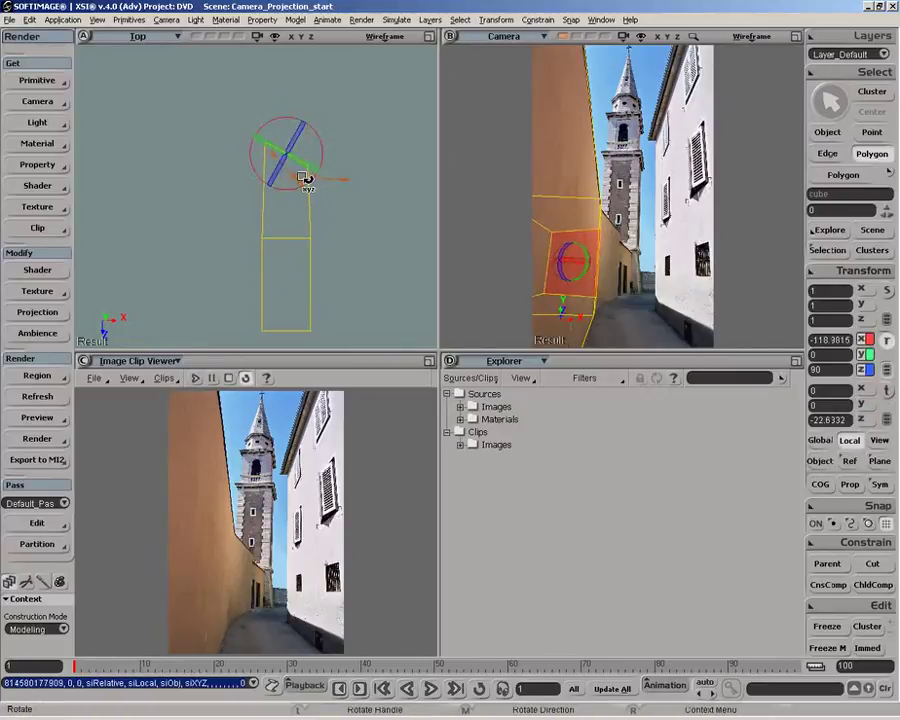
pyautogui.press('v')
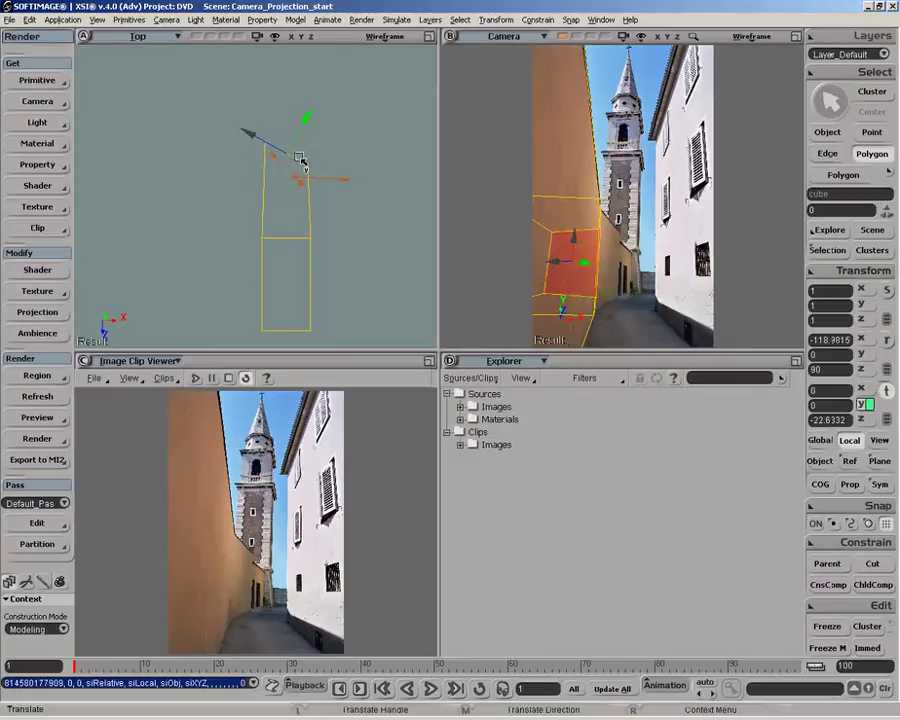
pyautogui.moveTo(301, 160)
pyautogui.mouseDown()
pyautogui.moveTo(291, 155)
pyautogui.moveTo(303, 159)
pyautogui.mouseUp()
# Step: Extrude the wall's end face again and place the new face at about X 5.79, Y -0.44, Z -35.45, leaving nothing selected
pyautogui.press('u')
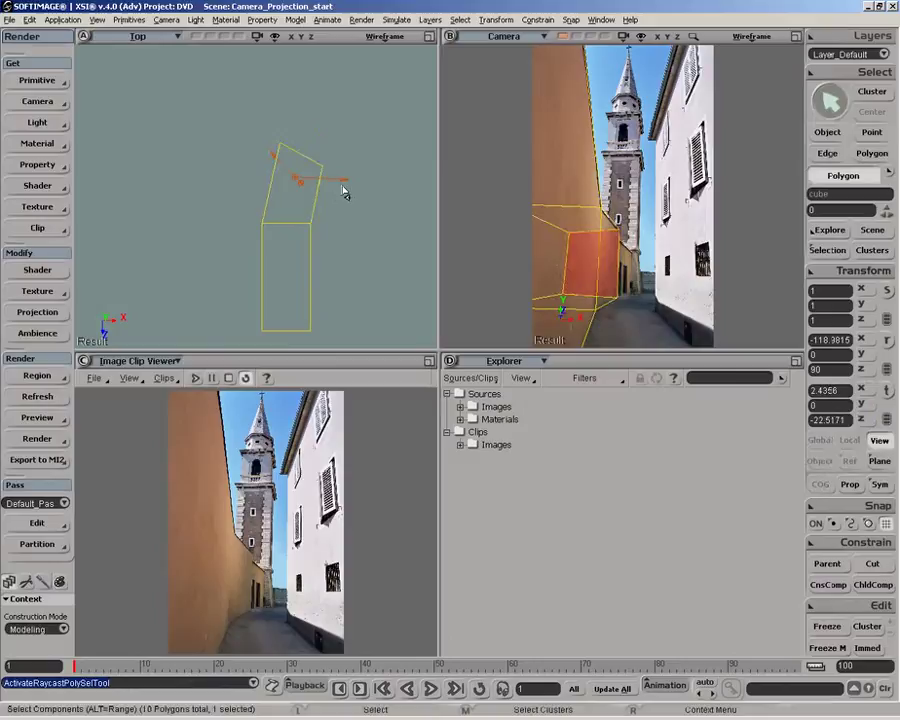
pyautogui.press('ctrl')
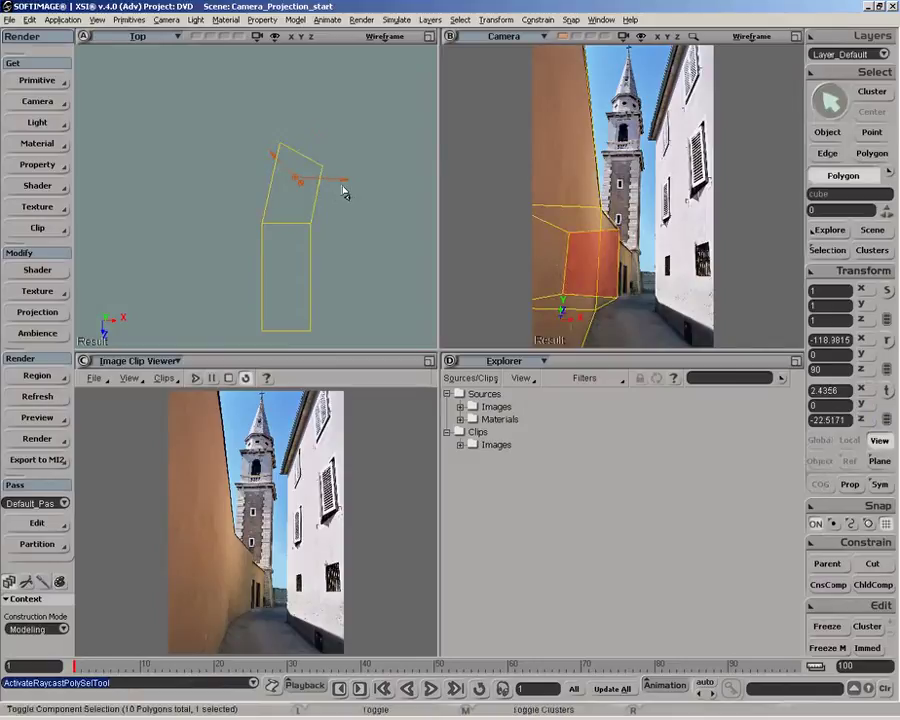
pyautogui.hotkey('ctrl', 'd')
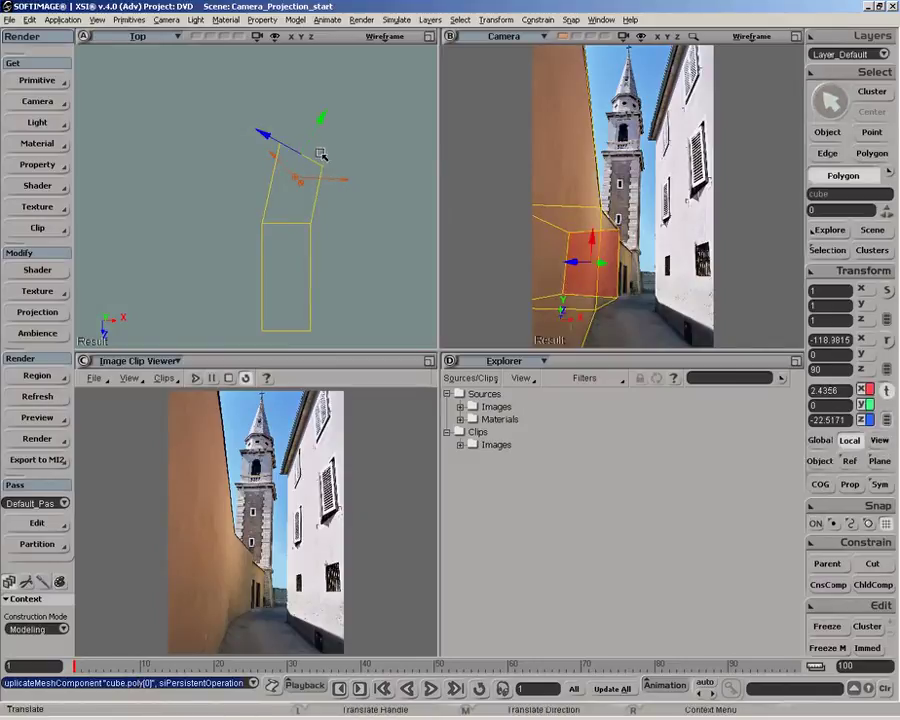
pyautogui.moveTo(312, 143); pyautogui.dragTo(416, 95)
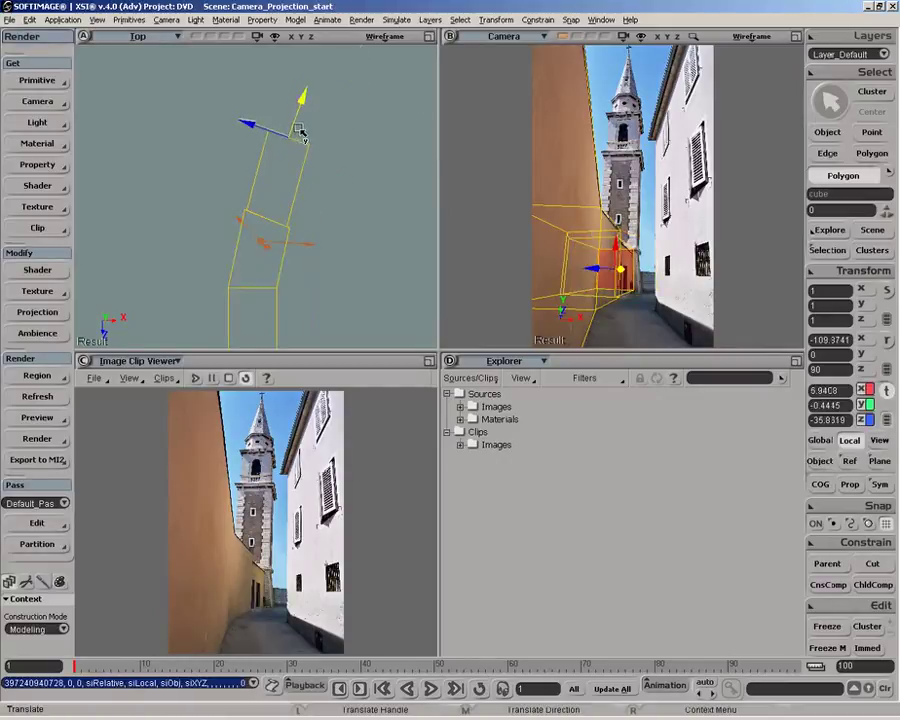
pyautogui.moveTo(301, 133); pyautogui.dragTo(301, 133)
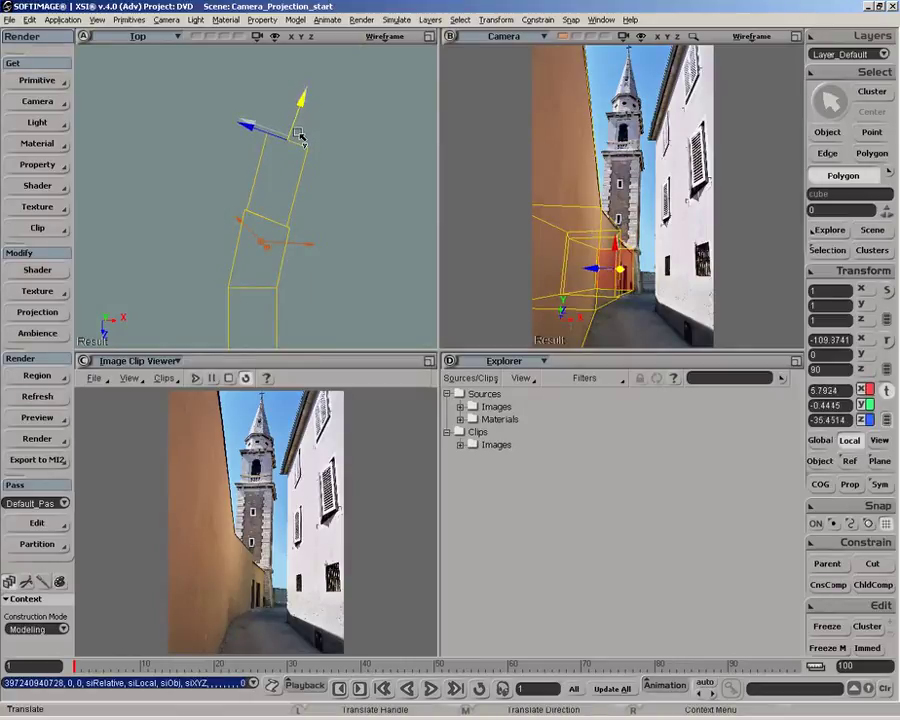
pyautogui.press('space')
pyautogui.click(371, 166)
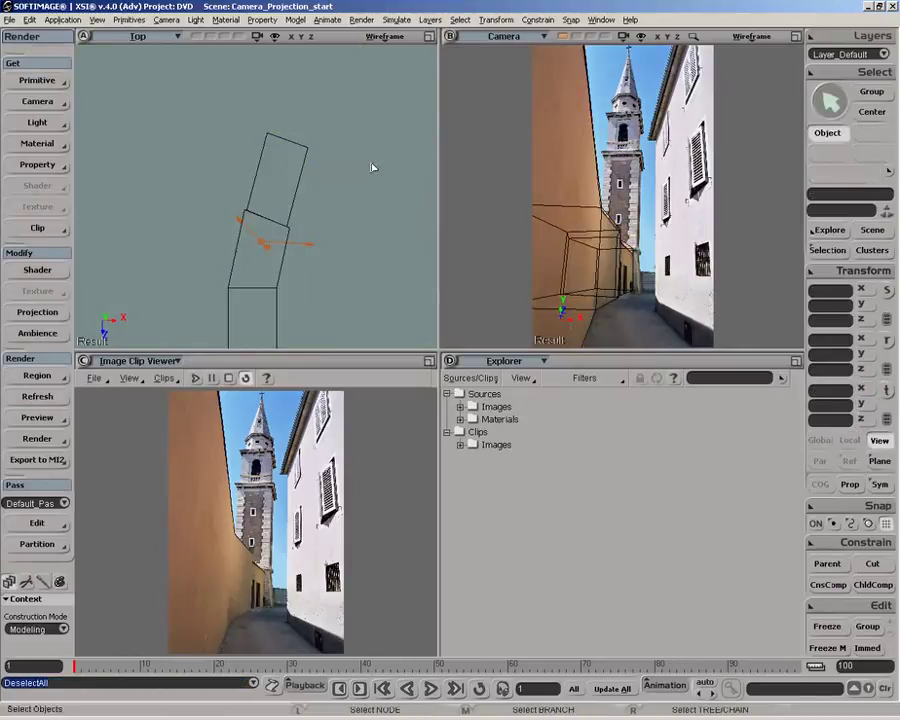
# Step: Add a second cube with length 8, scaled uniformly to about 2.02 and placed at about X 19.40, Z -6 over the white building
pyautogui.click(796, 40)
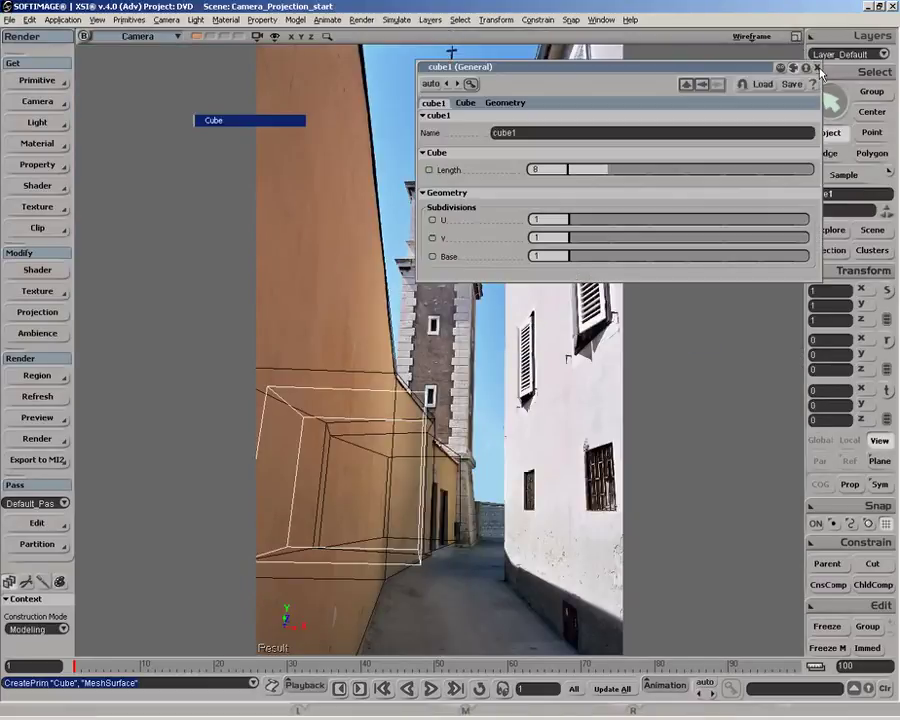
pyautogui.click(812, 68)
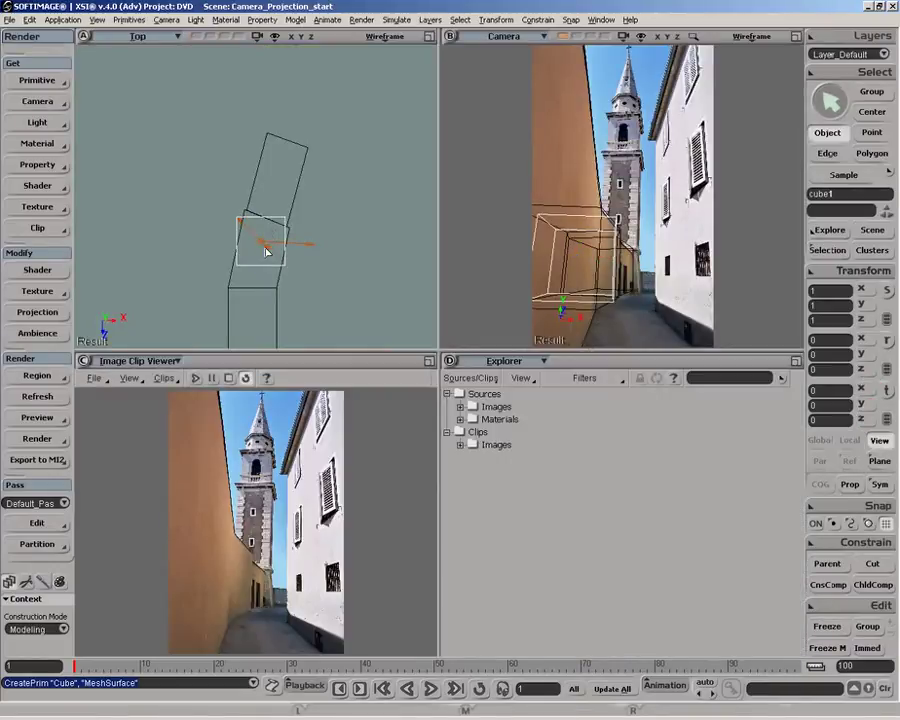
pyautogui.press('v')
pyautogui.moveTo(265, 245); pyautogui.dragTo(349, 265)
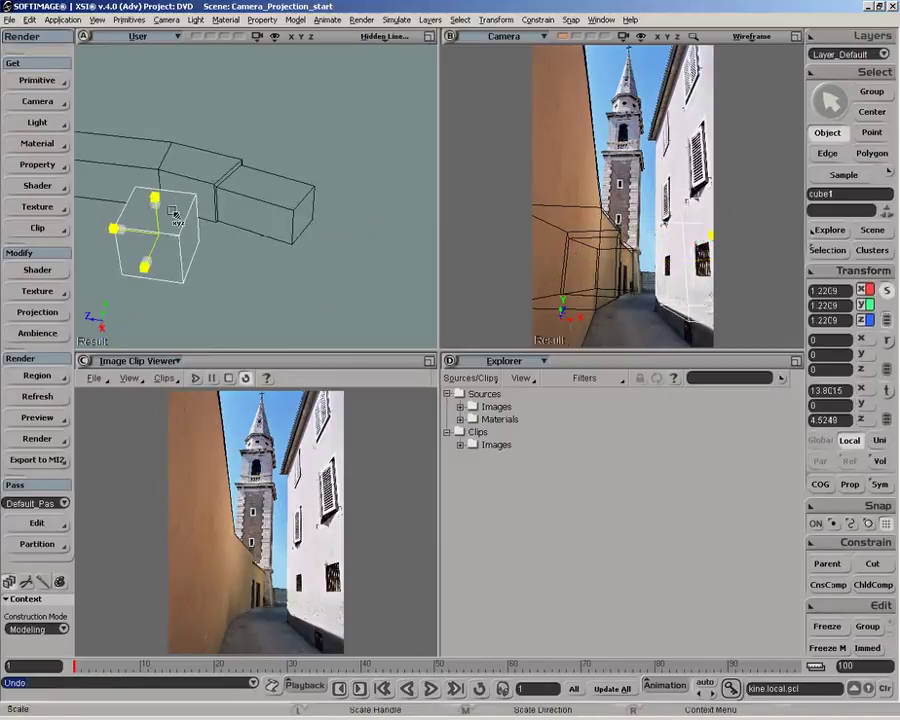
pyautogui.moveTo(172, 213); pyautogui.dragTo(220, 177)
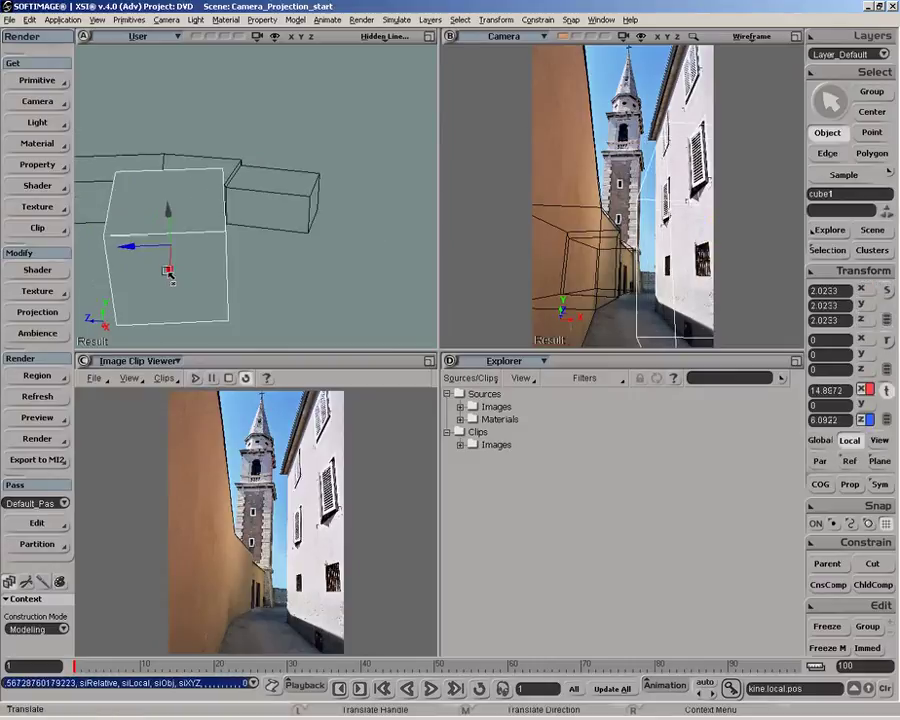
pyautogui.moveTo(169, 272); pyautogui.dragTo(169, 285)
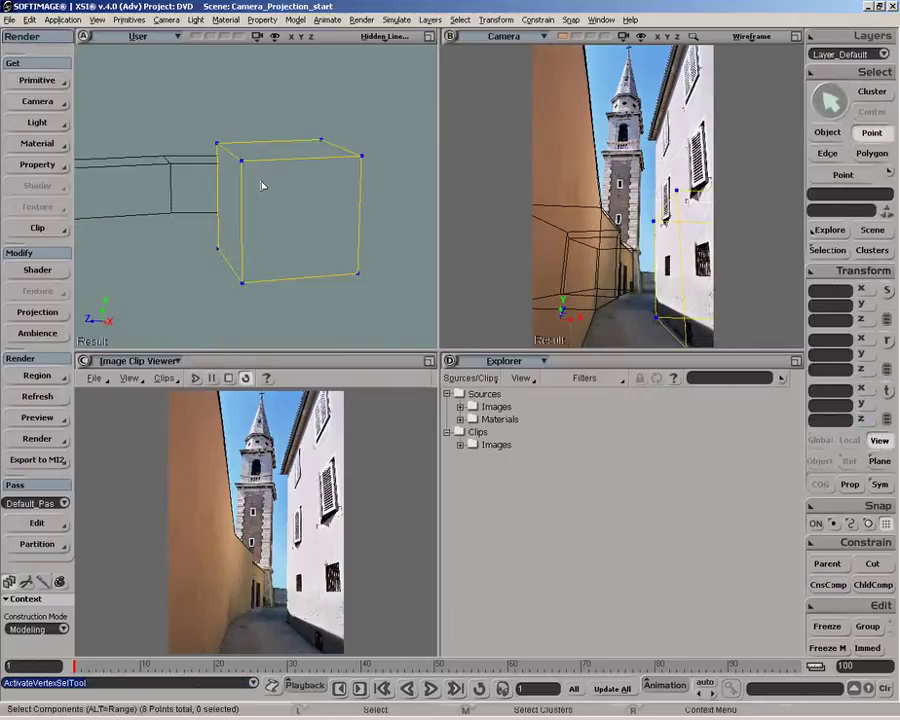
# Step: Raise the second cube's four top points up to the roof line of the white building
pyautogui.moveTo(187, 120); pyautogui.dragTo(392, 193)
pyautogui.press('v')
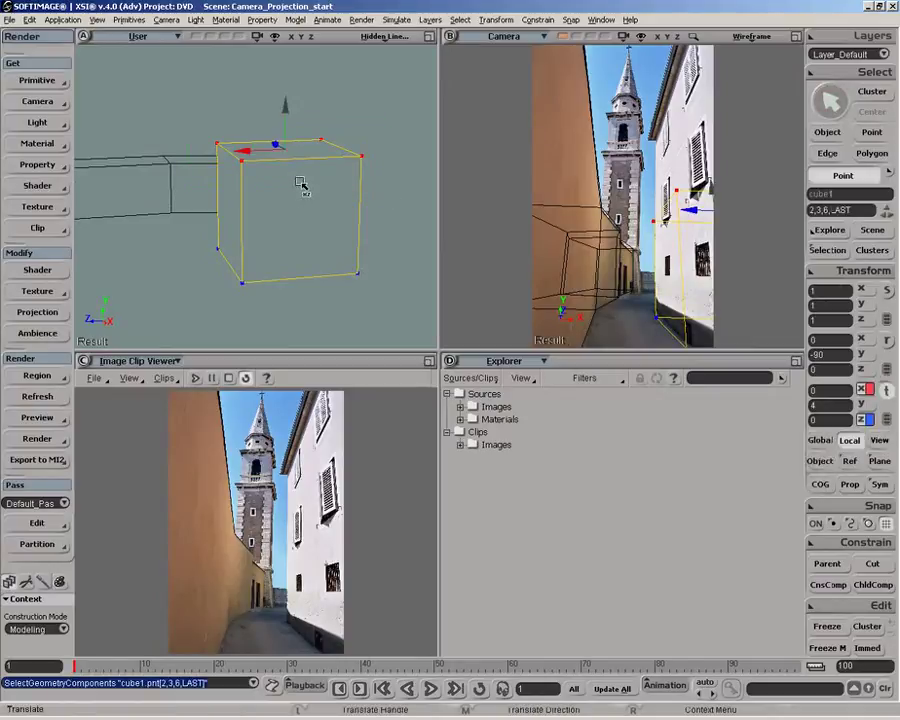
pyautogui.moveTo(286, 137); pyautogui.dragTo(317, 5)
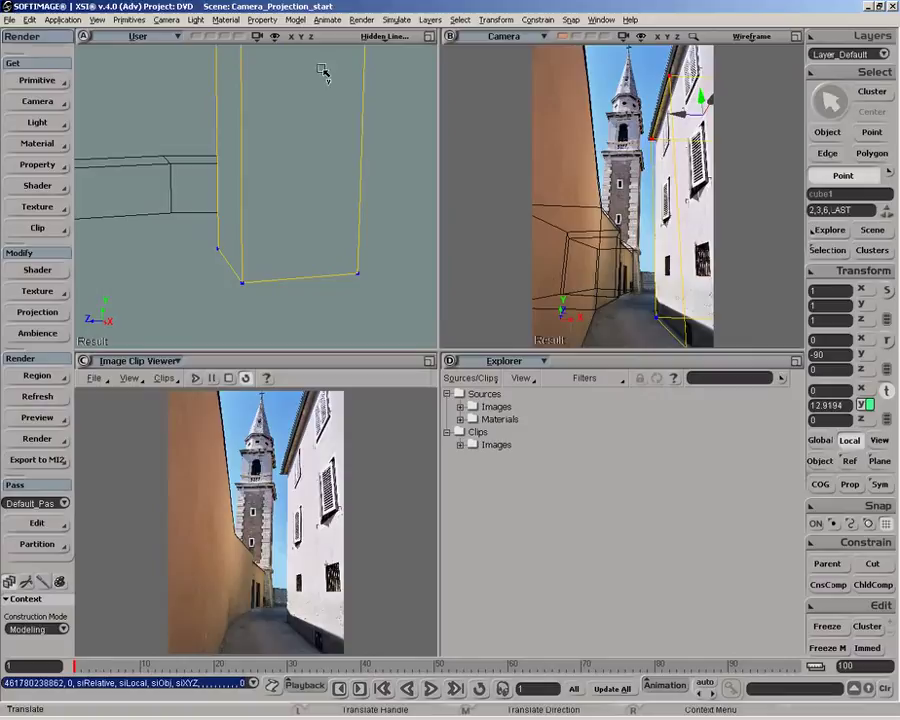
pyautogui.press('z')
pyautogui.moveTo(325, 89); pyautogui.dragTo(318, 154)
pyautogui.moveTo(281, 83); pyautogui.dragTo(291, 44)
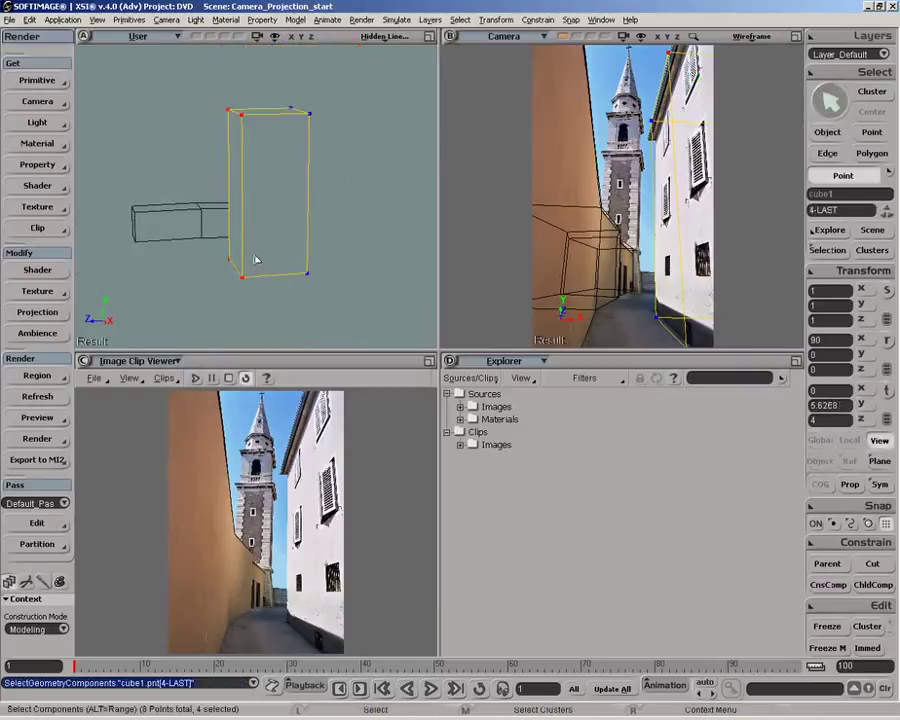
# Step: Lengthen the second cube by pulling out its near-end points and moving its far-end points to about Z -7.00, ending in an enlarged Camera view
pyautogui.press('v')
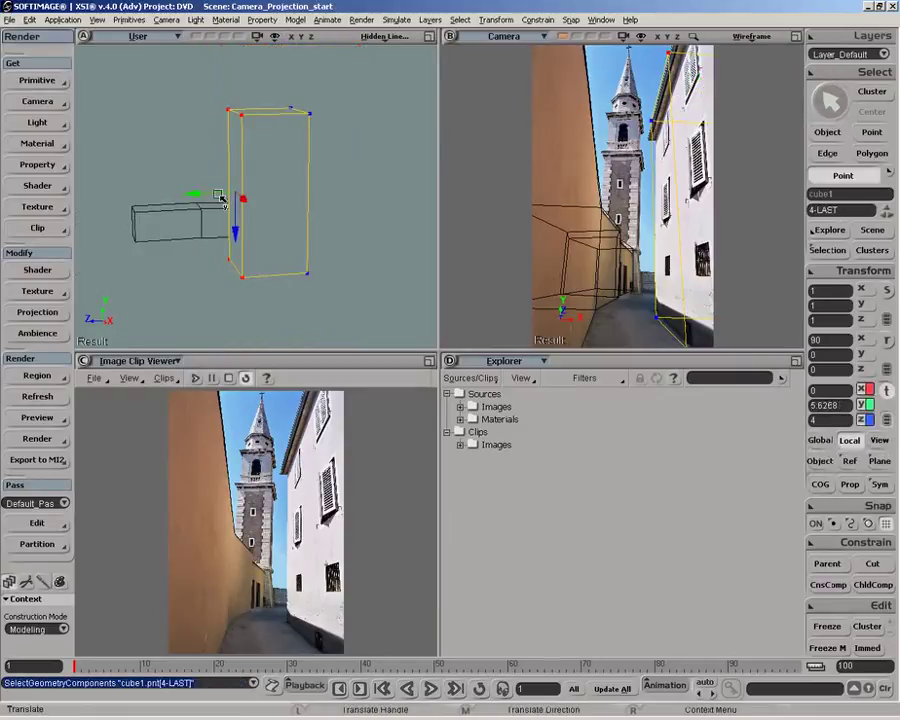
pyautogui.moveTo(222, 198); pyautogui.dragTo(165, 197)
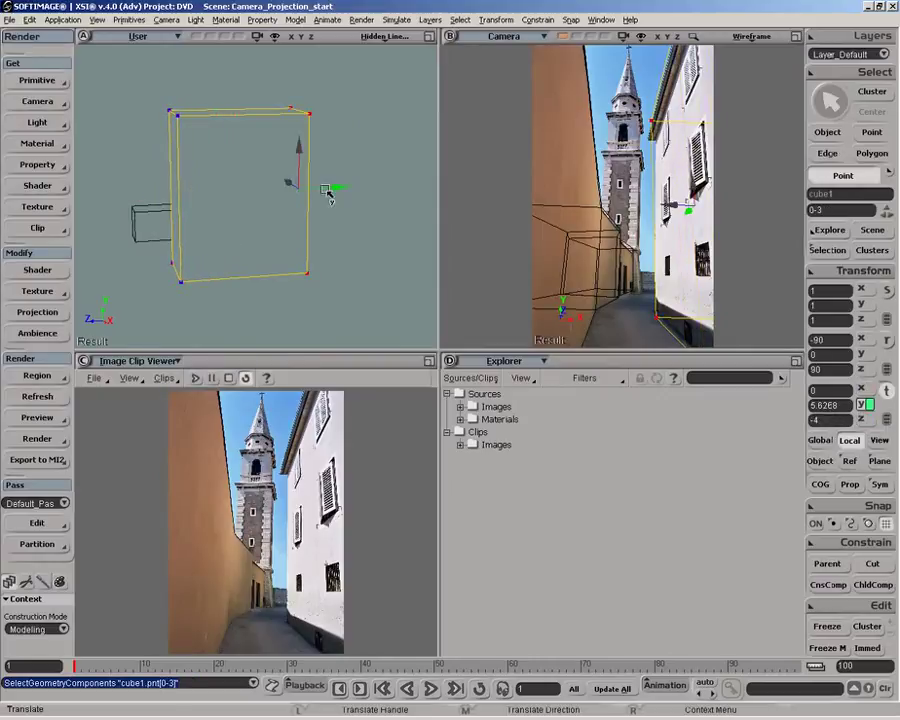
pyautogui.moveTo(329, 193); pyautogui.dragTo(354, 191)
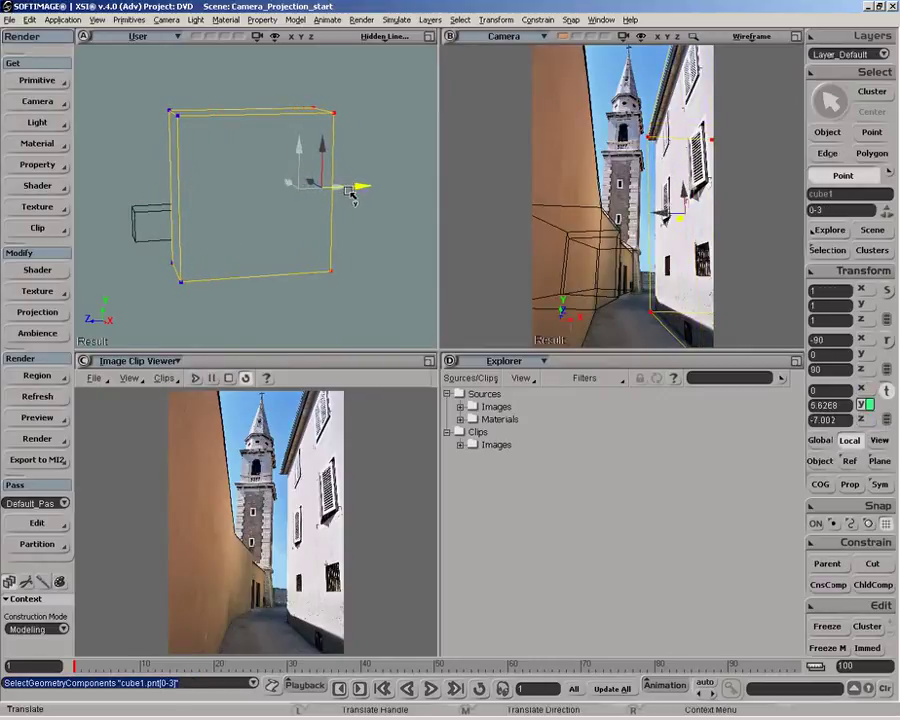
pyautogui.press('space')
pyautogui.click(797, 37)
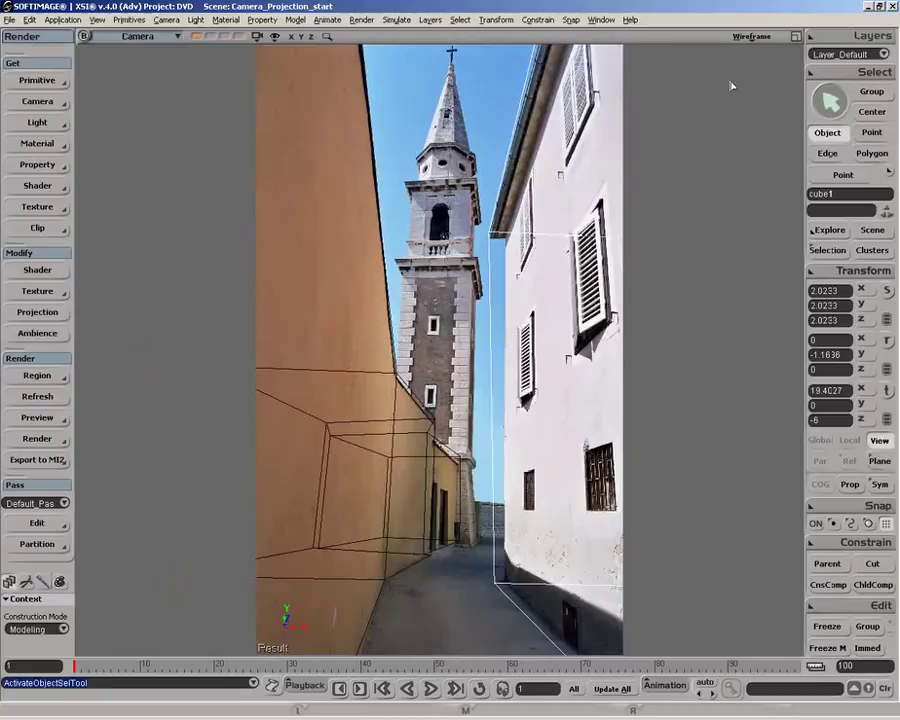
# Step: Select the bell tower mesh and the left wall mesh in turn to examine how they fit the photo
pyautogui.click(460, 124)
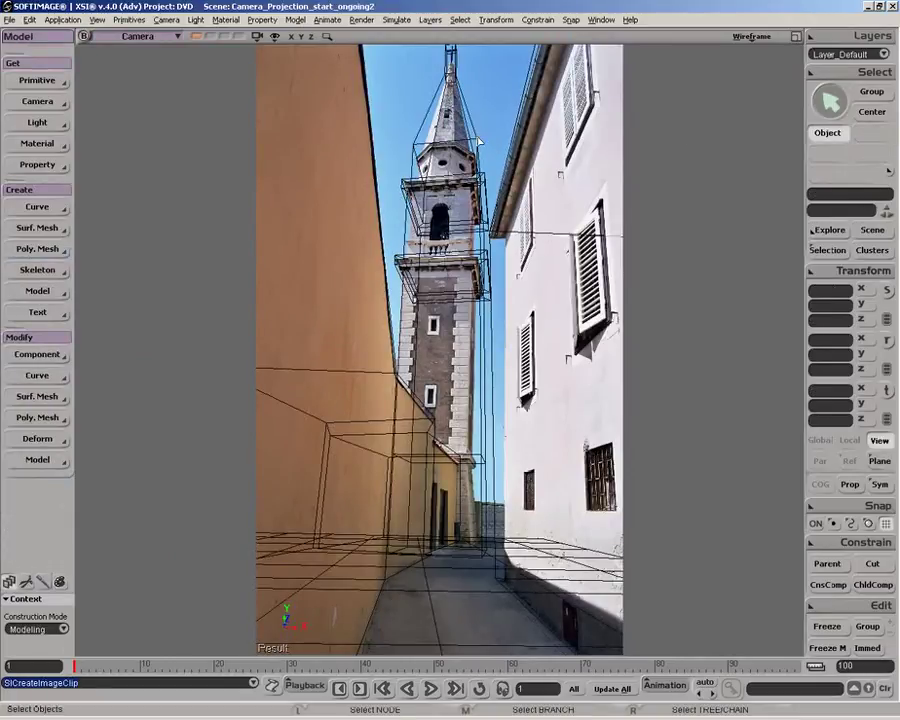
pyautogui.click(478, 143)
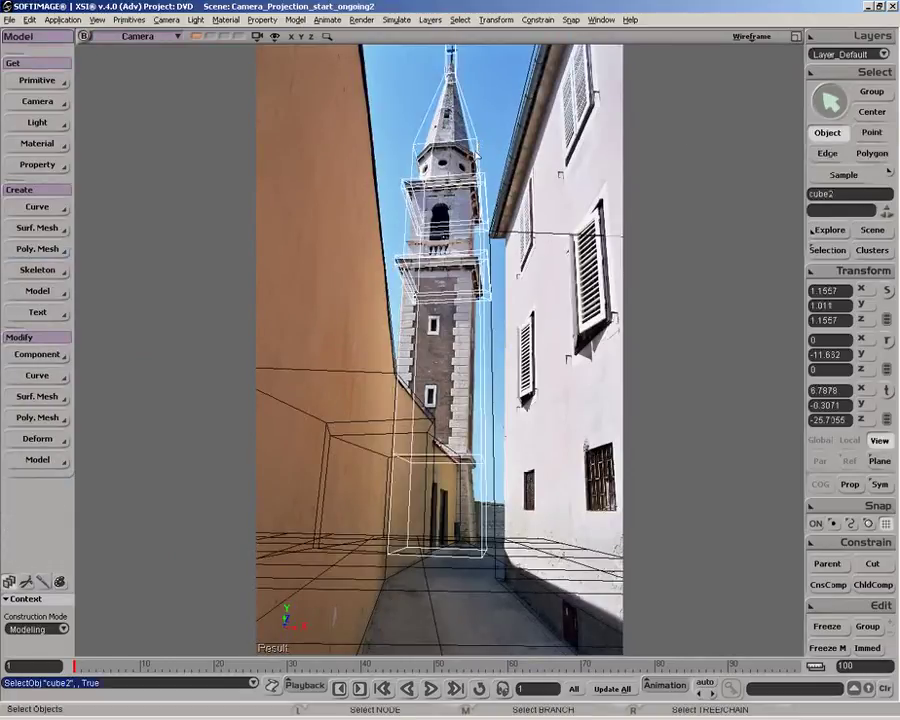
pyautogui.click(365, 384)
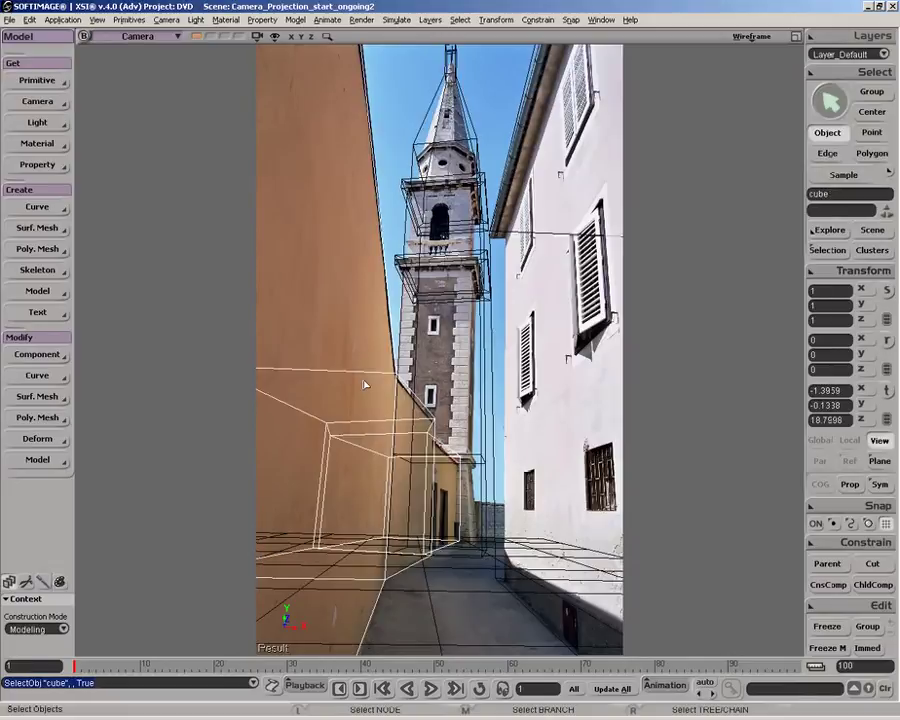
# Step: Select the ground grid and the white building's cube in turn, and examine the whole set of models in the User view
pyautogui.click(437, 597)
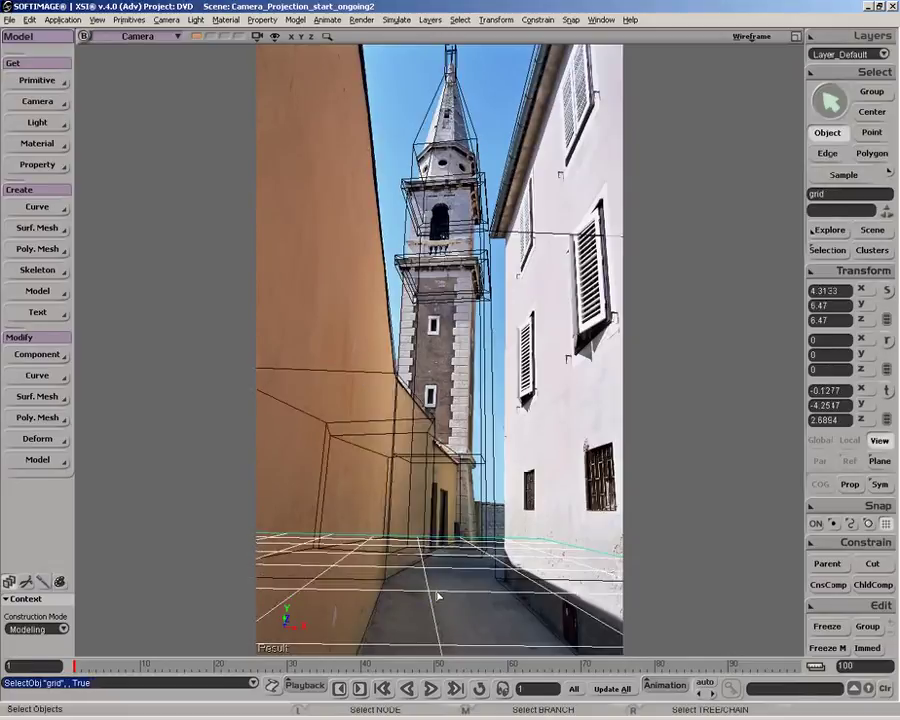
pyautogui.click(549, 236)
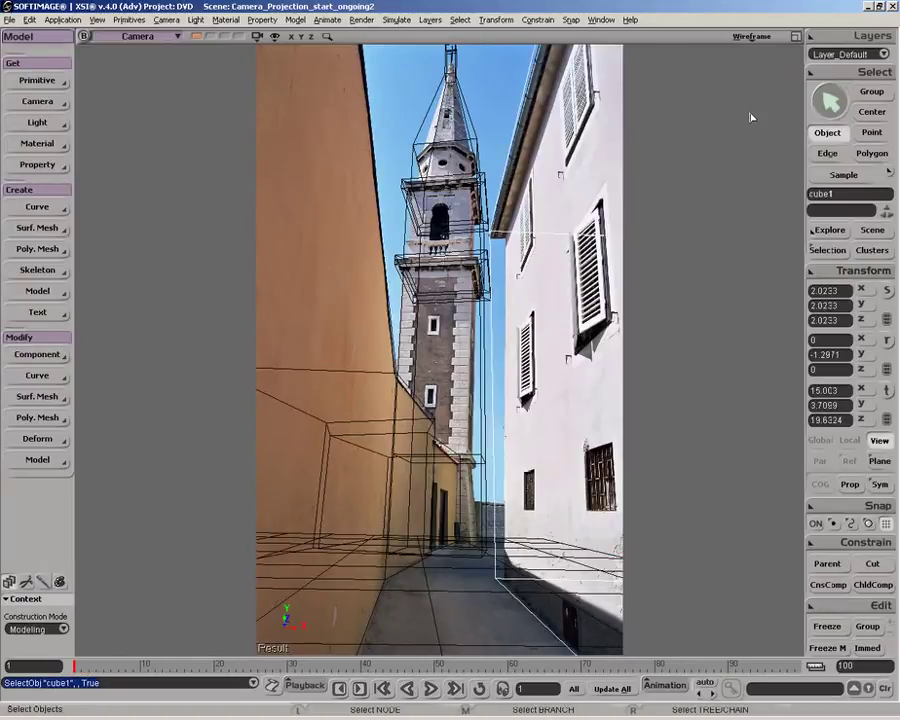
pyautogui.click(796, 39)
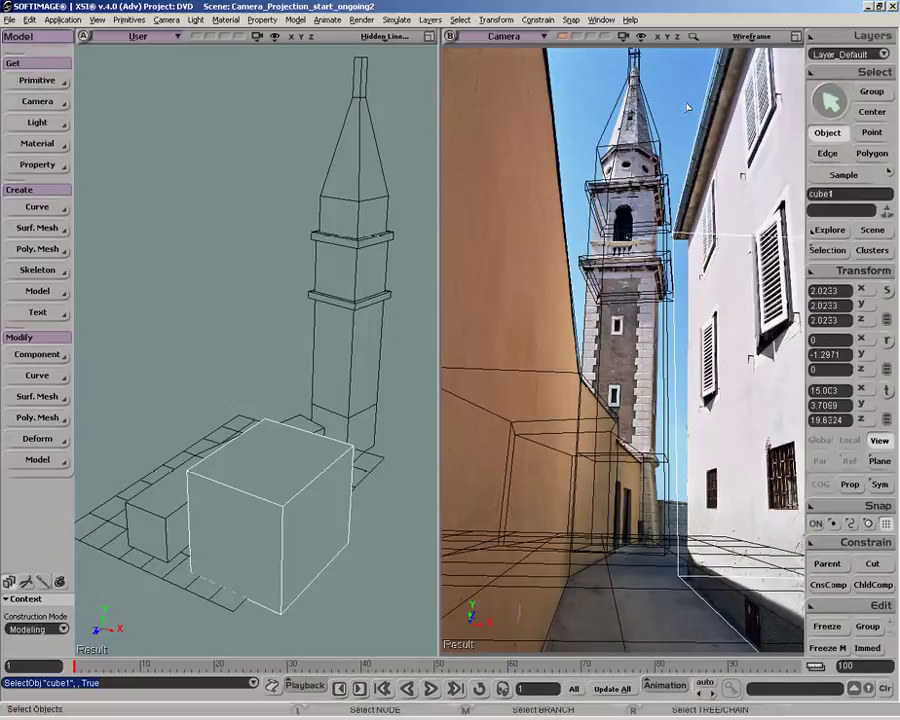
pyautogui.click(225, 281)
pyautogui.press('o')
pyautogui.moveTo(243, 339)
pyautogui.mouseDown()
pyautogui.moveTo(257, 354)
pyautogui.moveTo(287, 351)
pyautogui.moveTo(277, 337)
pyautogui.moveTo(241, 352)
pyautogui.mouseUp()
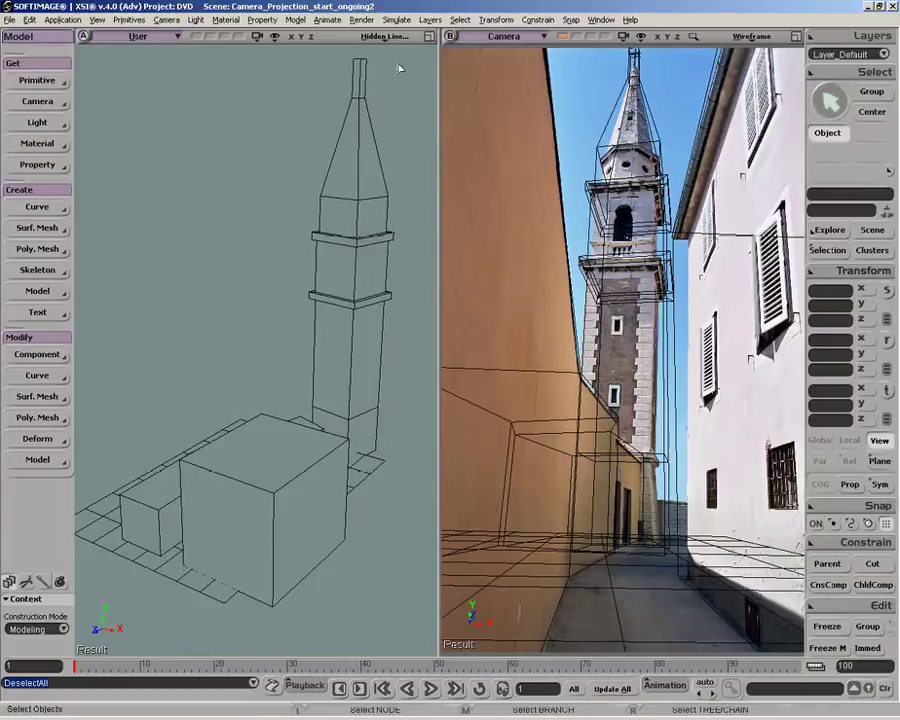
# Step: Enlarge the Image Clip Viewer and import camera_projection_church_tower.pic from the Camera_mapping folder as an image clip
pyautogui.click(428, 38)
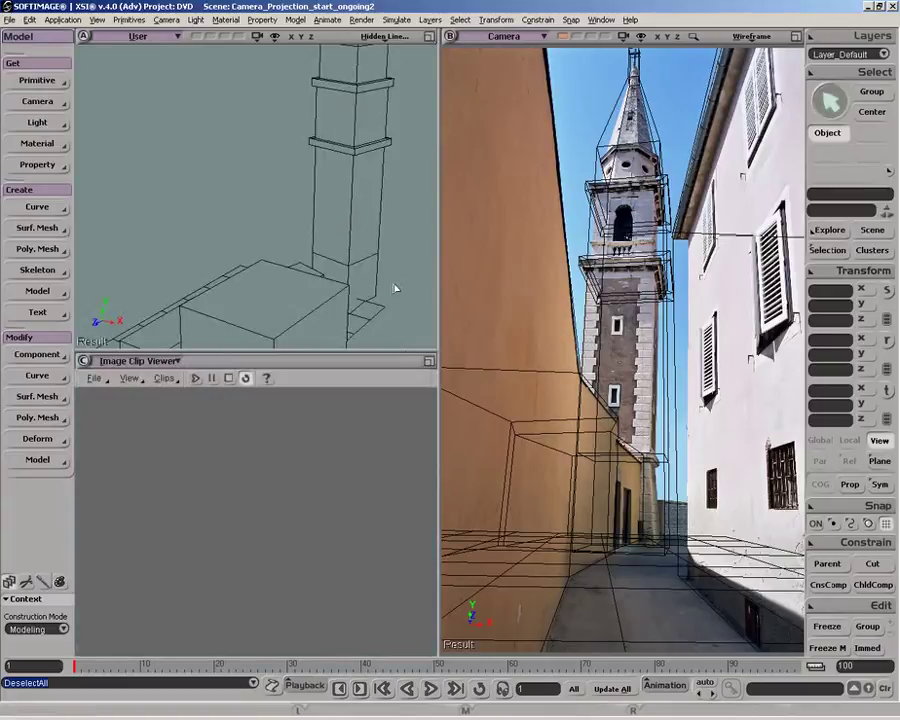
pyautogui.click(428, 365)
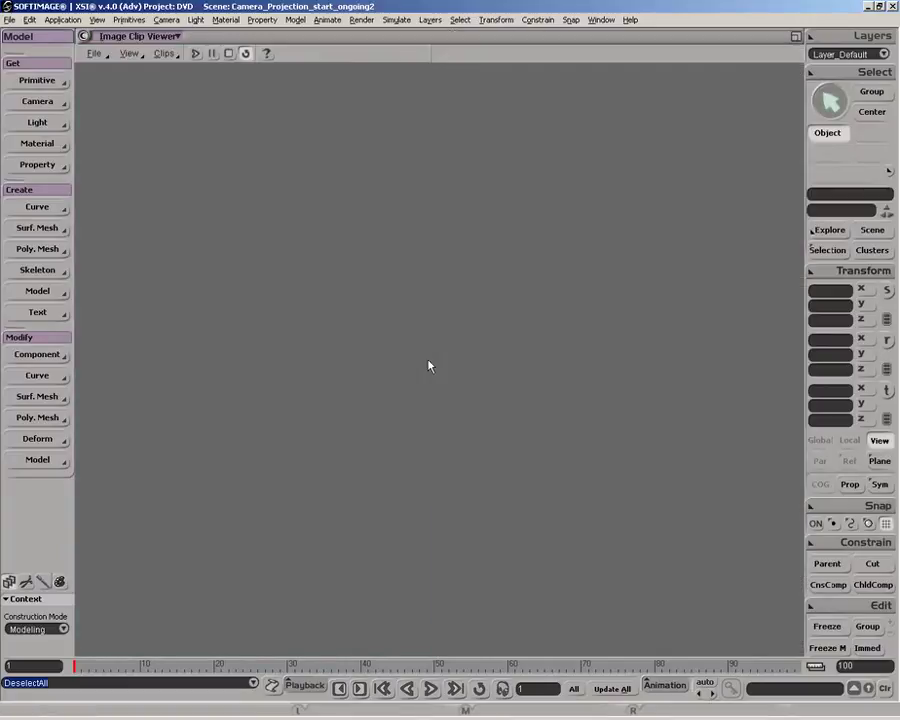
pyautogui.click(94, 55)
pyautogui.click(100, 68)
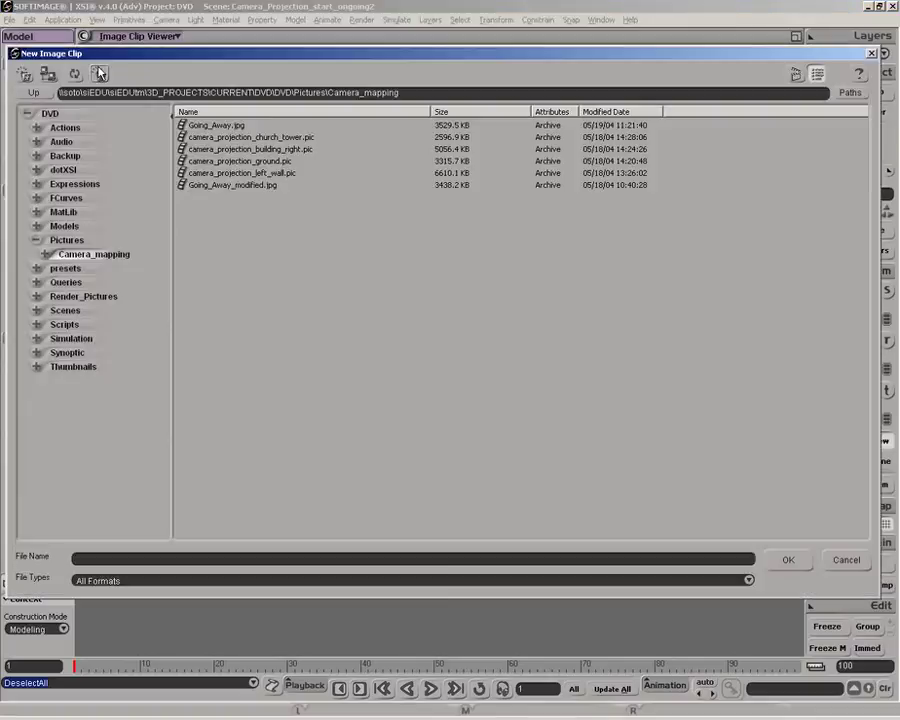
pyautogui.click(243, 137)
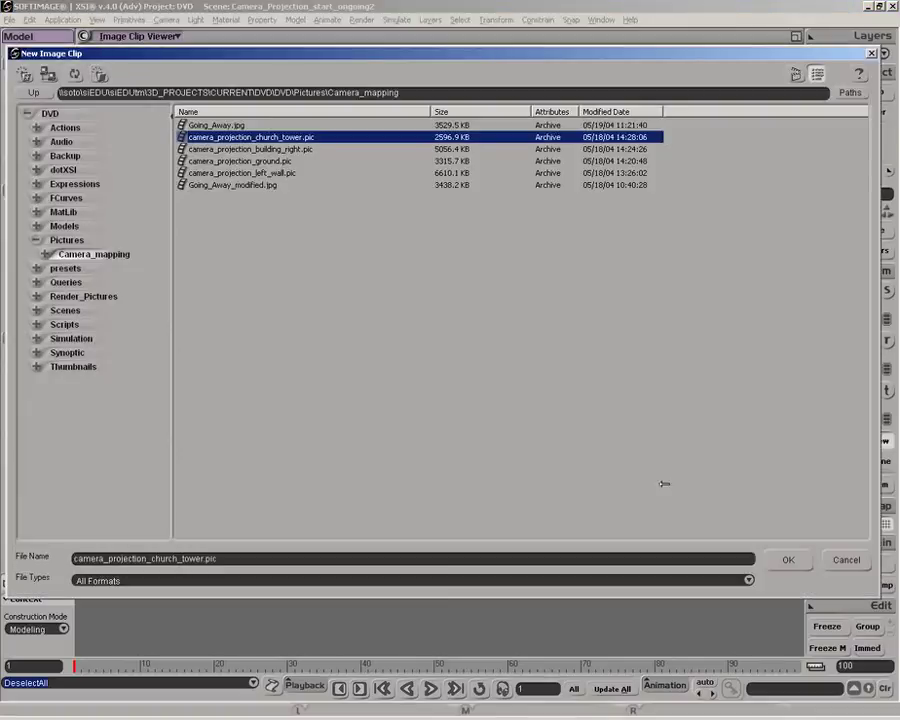
pyautogui.click(785, 562)
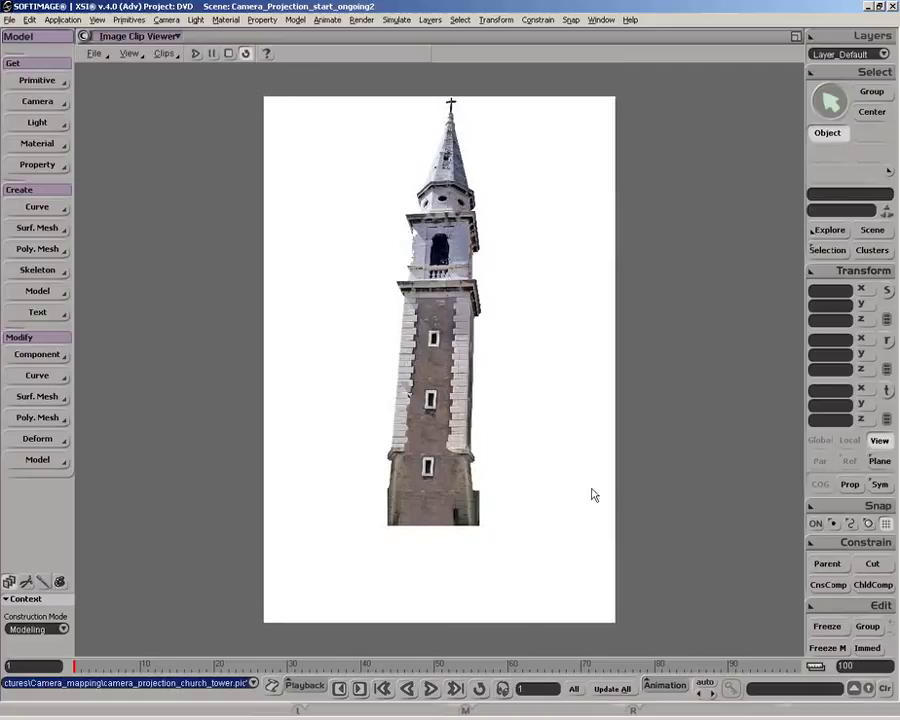
# Step: Display only the Alpha channel of the church tower clip to check its matte, and switch back to all channels
pyautogui.rightClick(531, 435)
pyautogui.moveTo(600, 544)
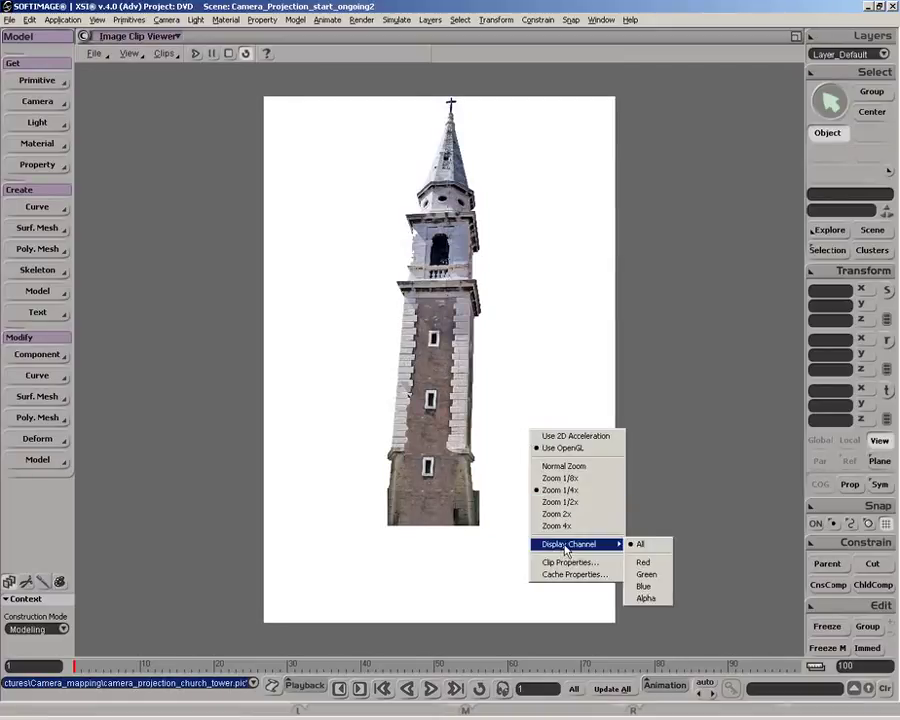
pyautogui.click(661, 600)
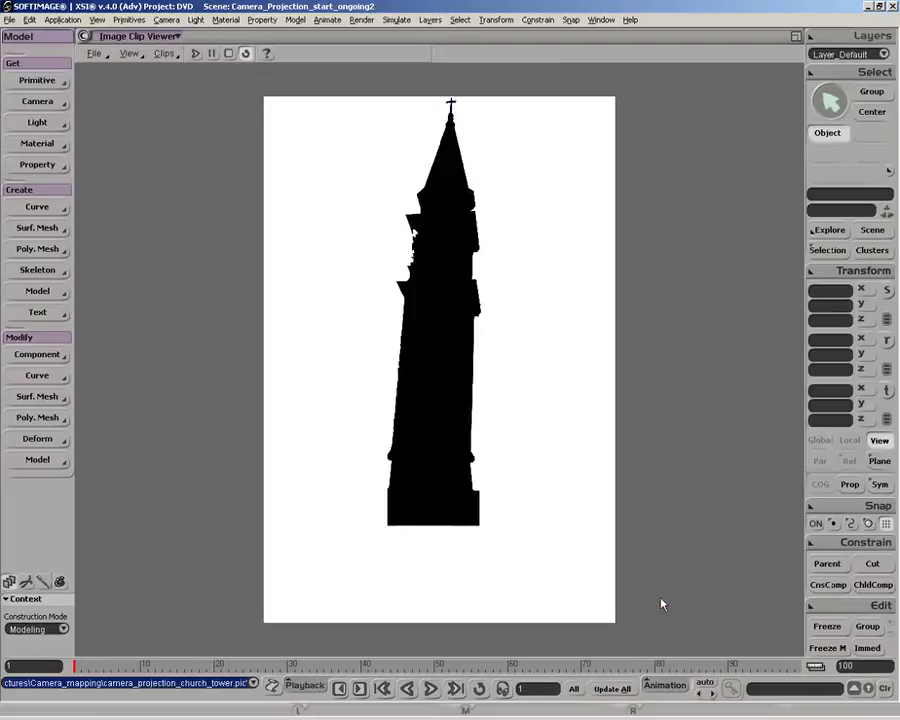
pyautogui.rightClick(573, 520)
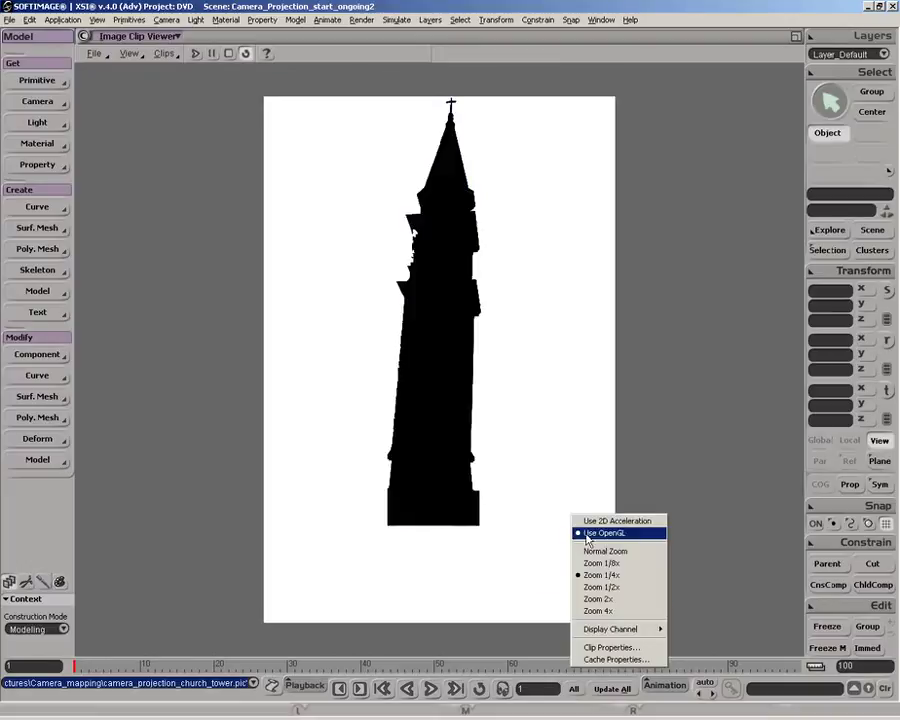
pyautogui.moveTo(632, 632)
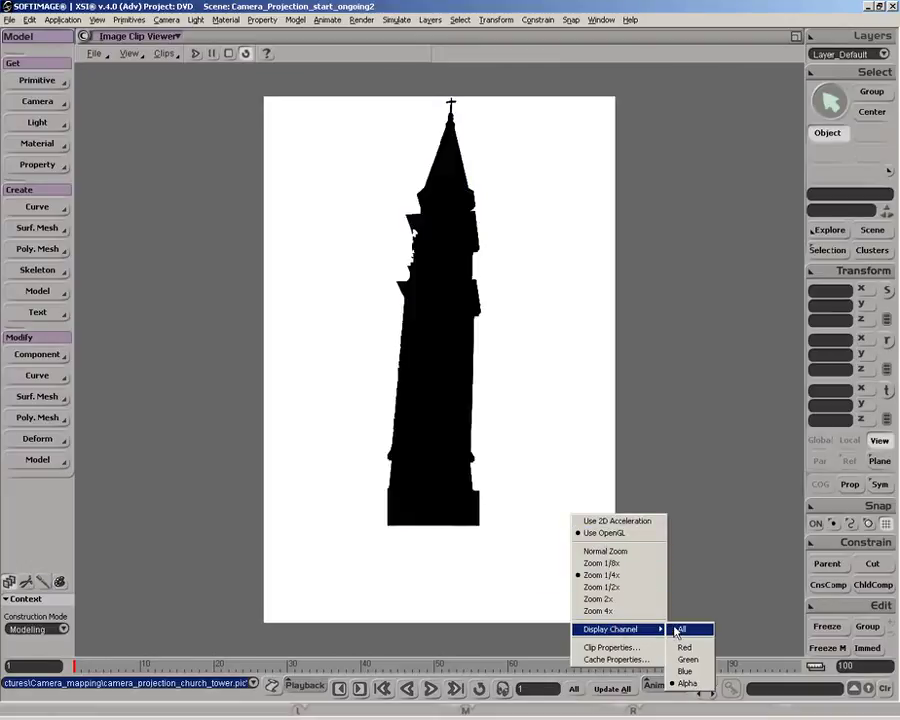
pyautogui.click(680, 629)
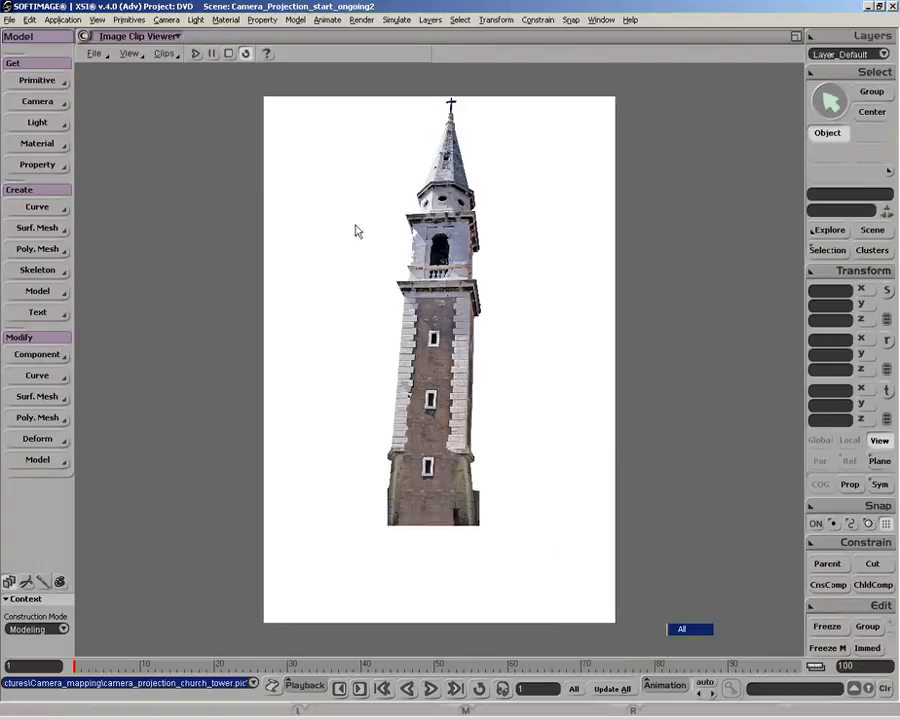
# Step: Import camera_projection_building_right.pic as a new image clip
pyautogui.click(94, 53)
pyautogui.click(104, 69)
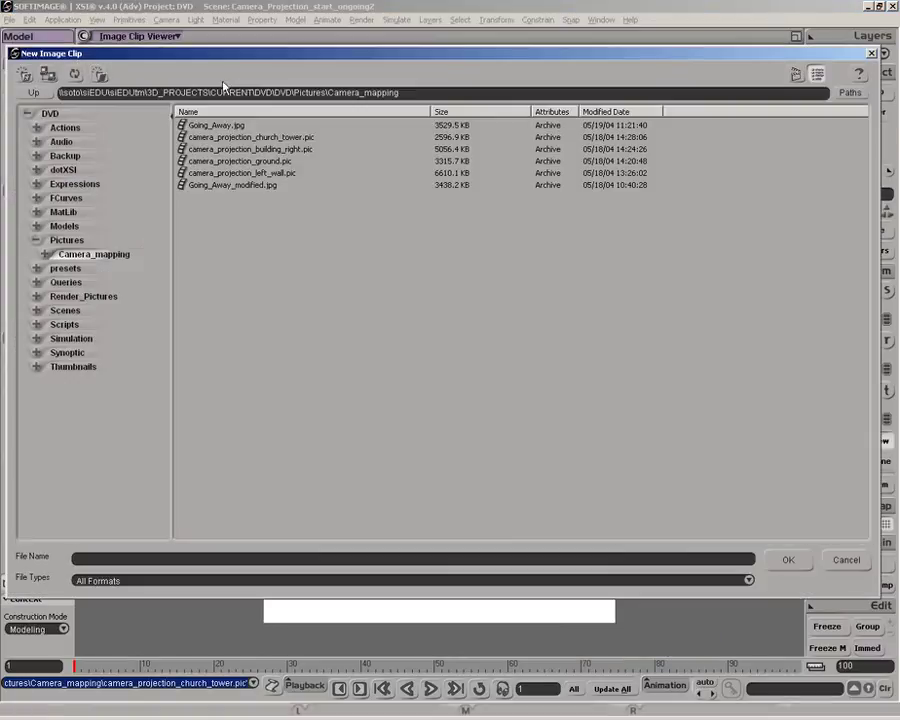
pyautogui.click(242, 150)
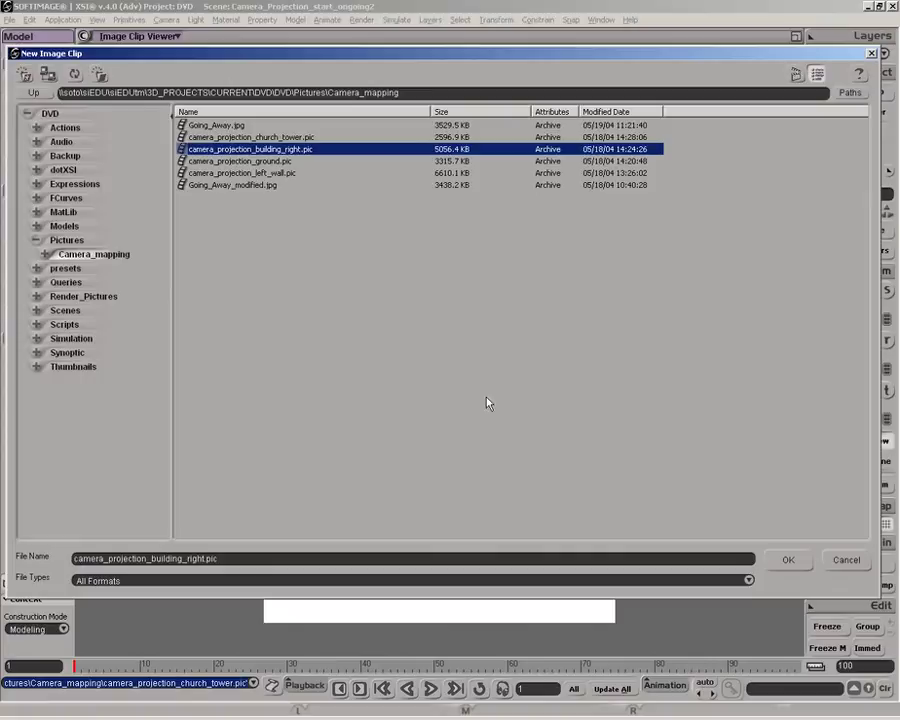
pyautogui.click(788, 559)
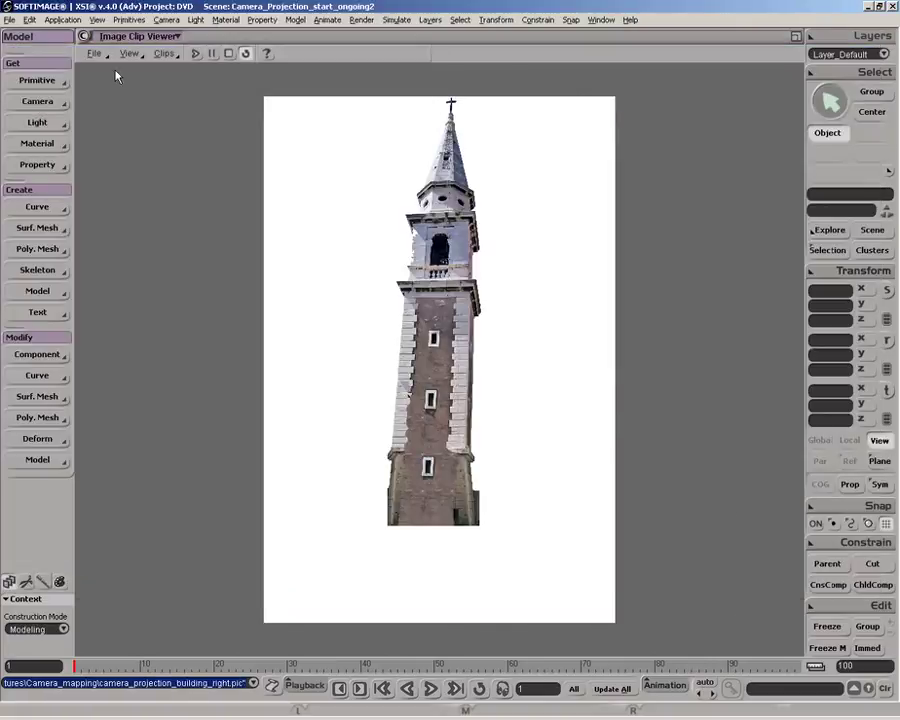
# Step: Import camera_projection_ground.pic as a new image clip
pyautogui.click(94, 54)
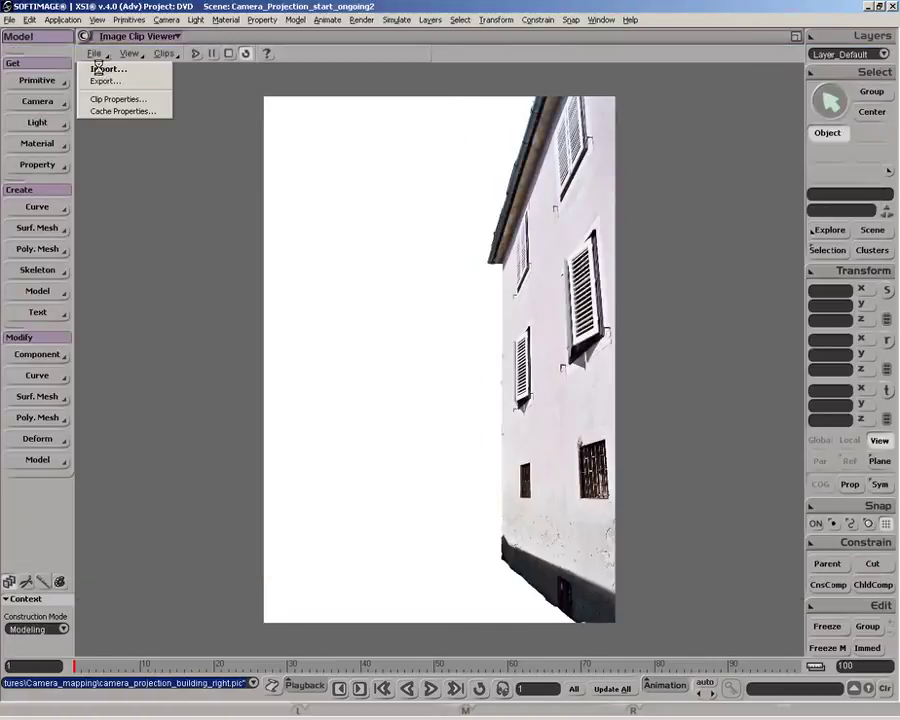
pyautogui.click(100, 68)
pyautogui.click(200, 162)
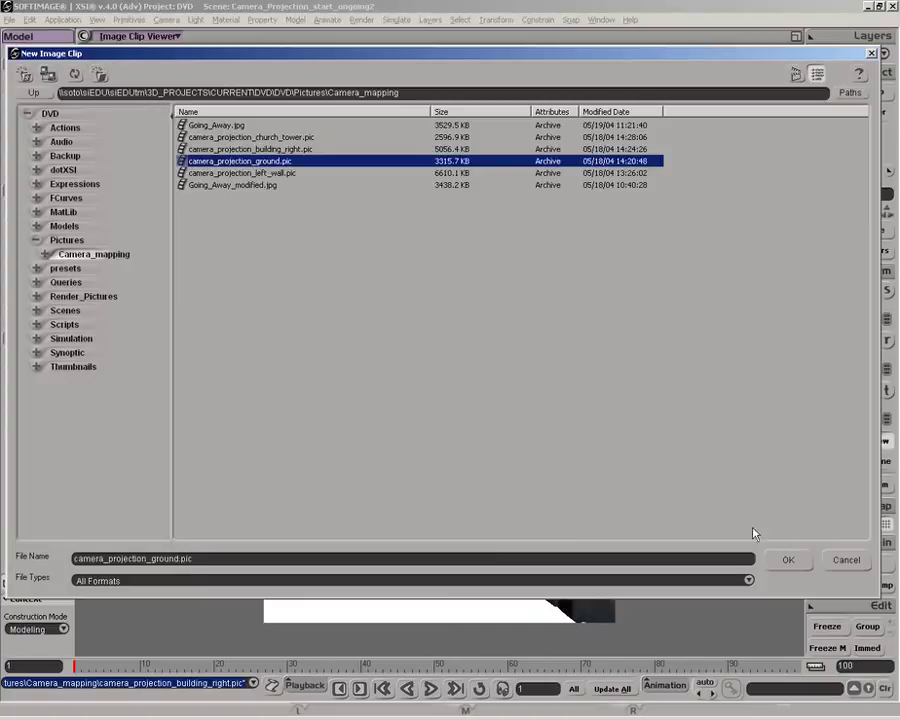
pyautogui.click(788, 559)
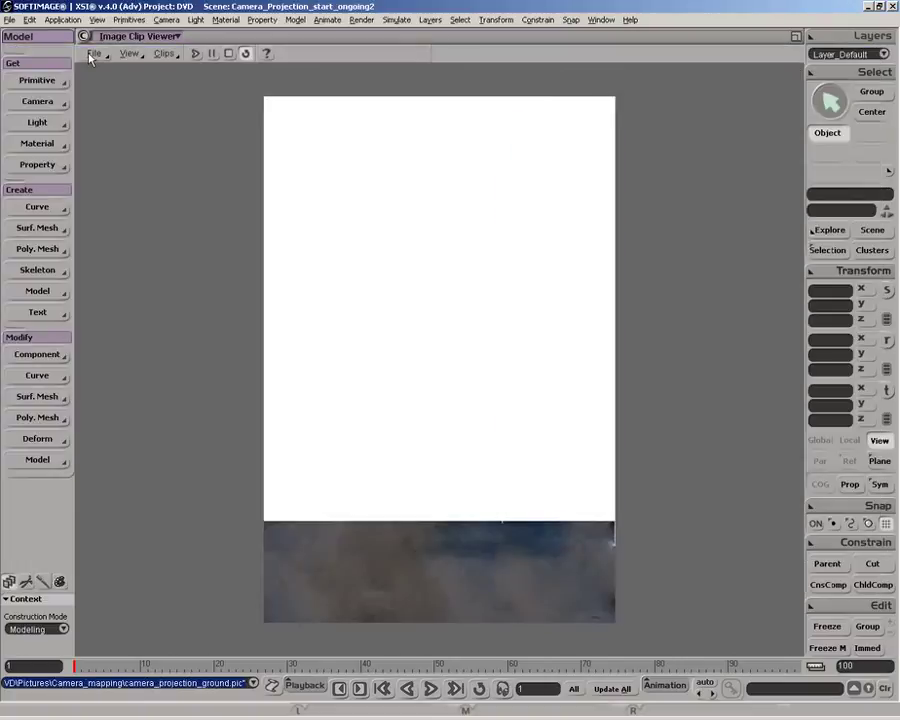
# Step: Import camera_projection_left_wall.pic as a new image clip and return to the enlarged Camera view
pyautogui.click(91, 55)
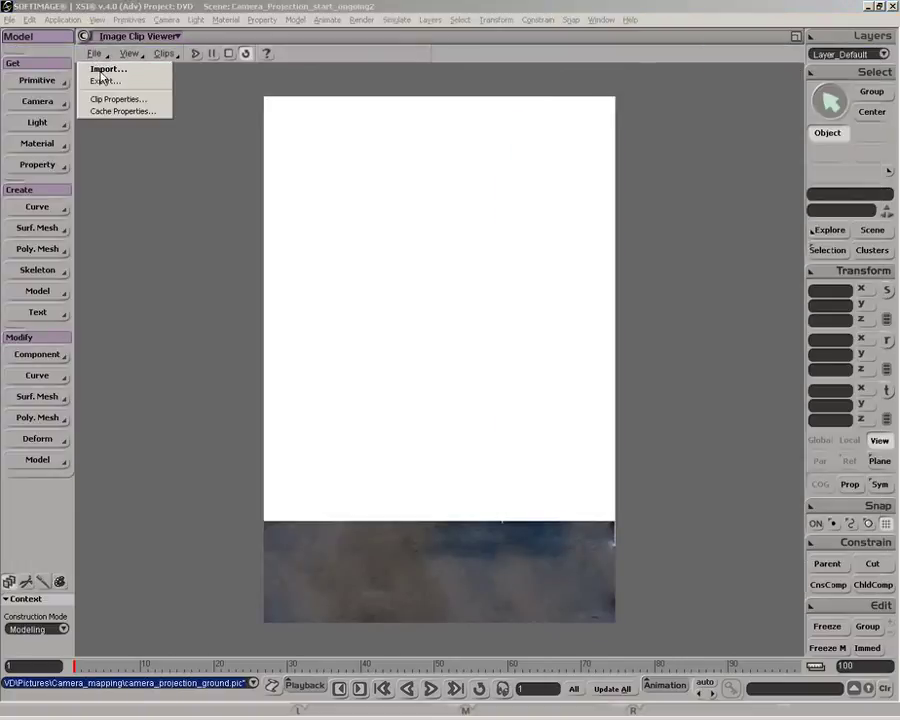
pyautogui.click(101, 72)
pyautogui.click(254, 172)
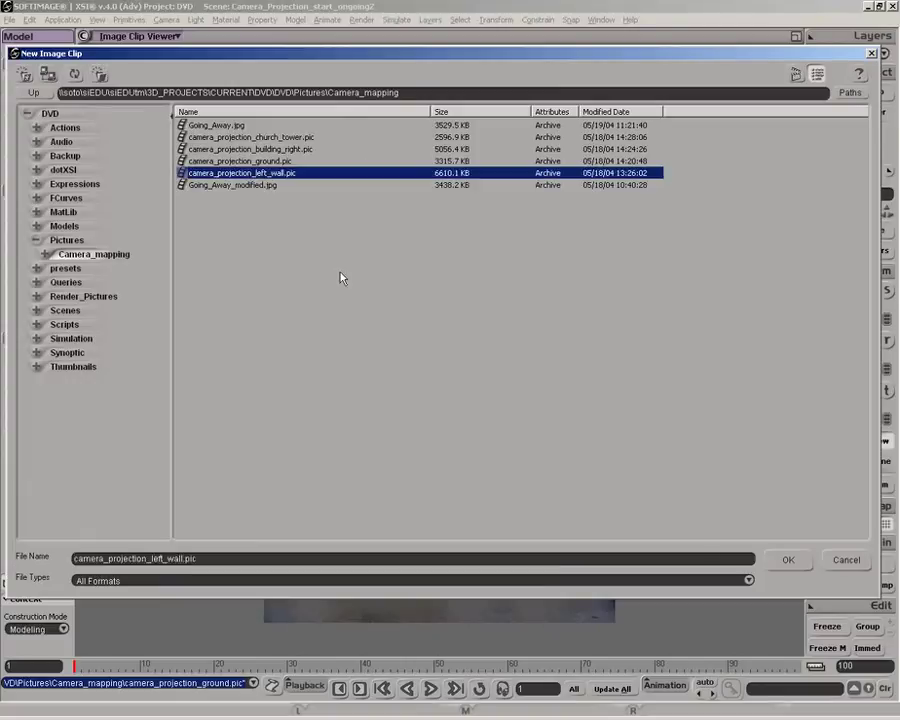
pyautogui.click(774, 562)
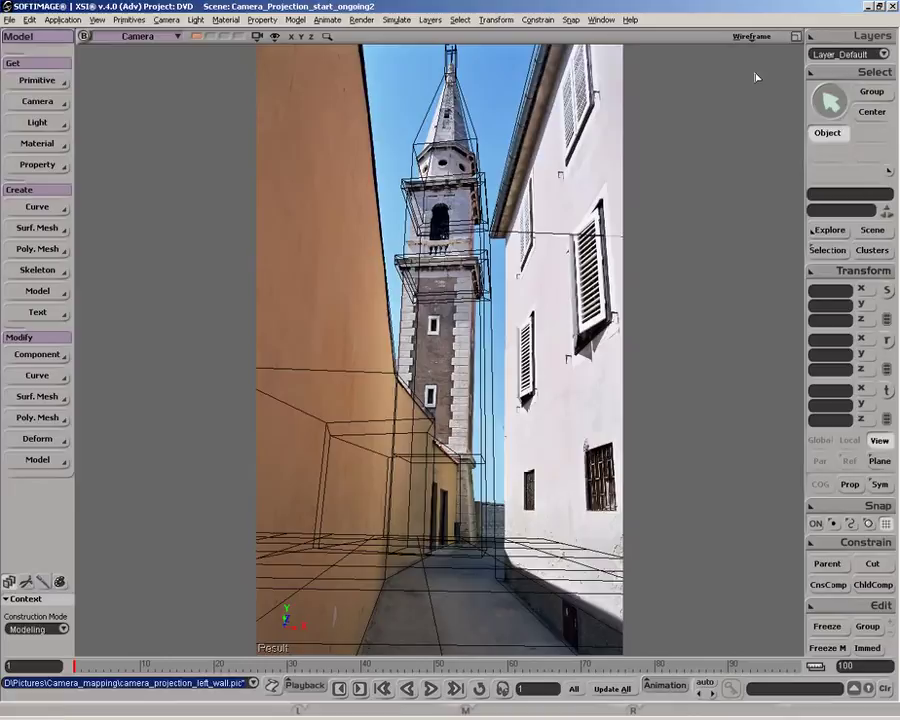
# Step: Apply a Lambert material to the bell tower mesh and arrange its Lambert and material nodes in the Render Tree
pyautogui.press('space')
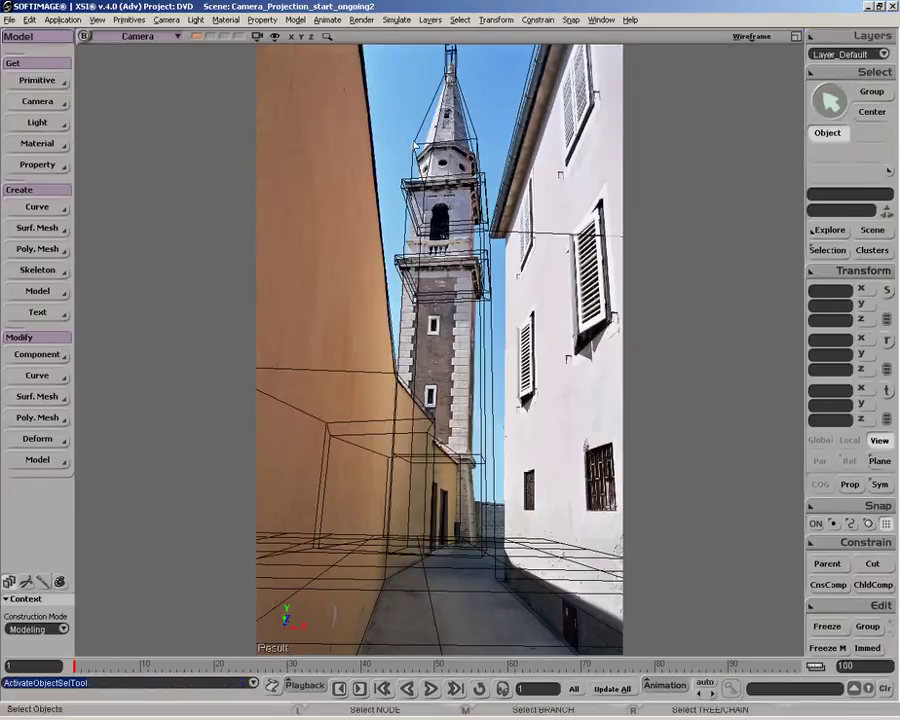
pyautogui.click(486, 262)
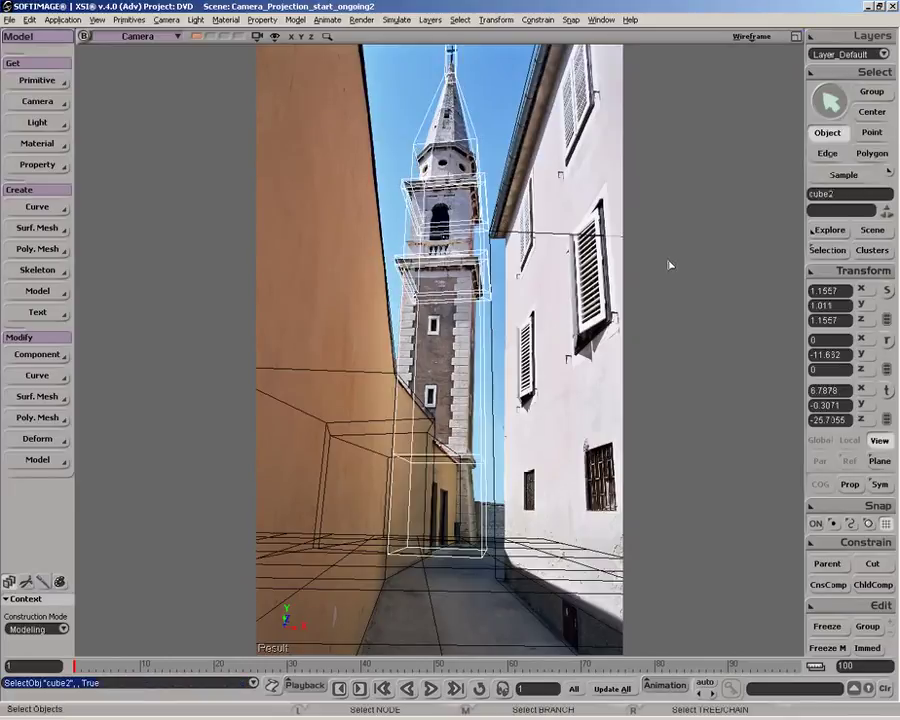
pyautogui.press('7')
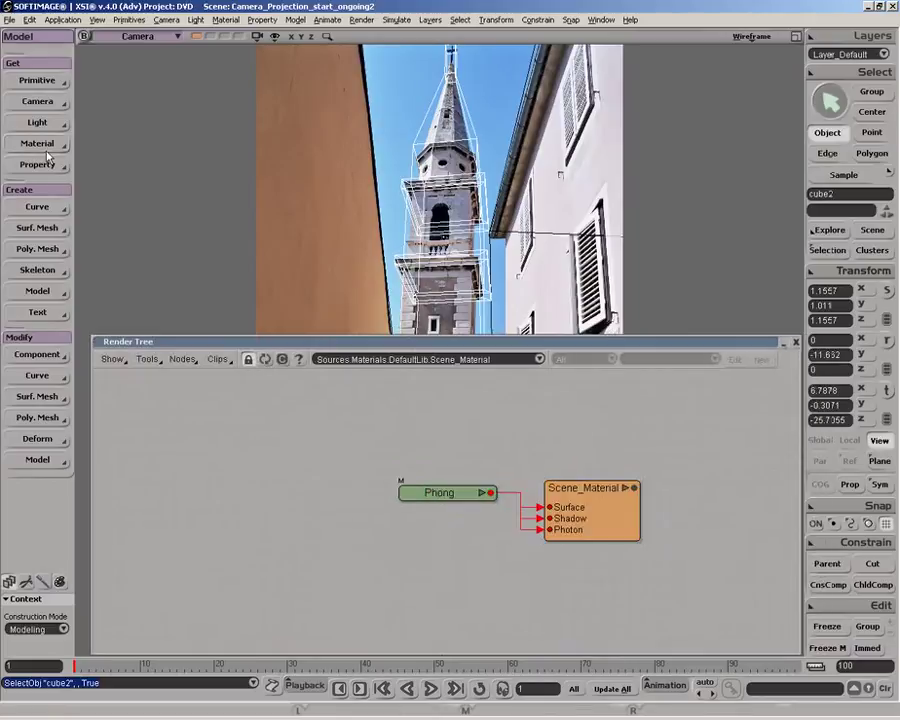
pyautogui.click(44, 146)
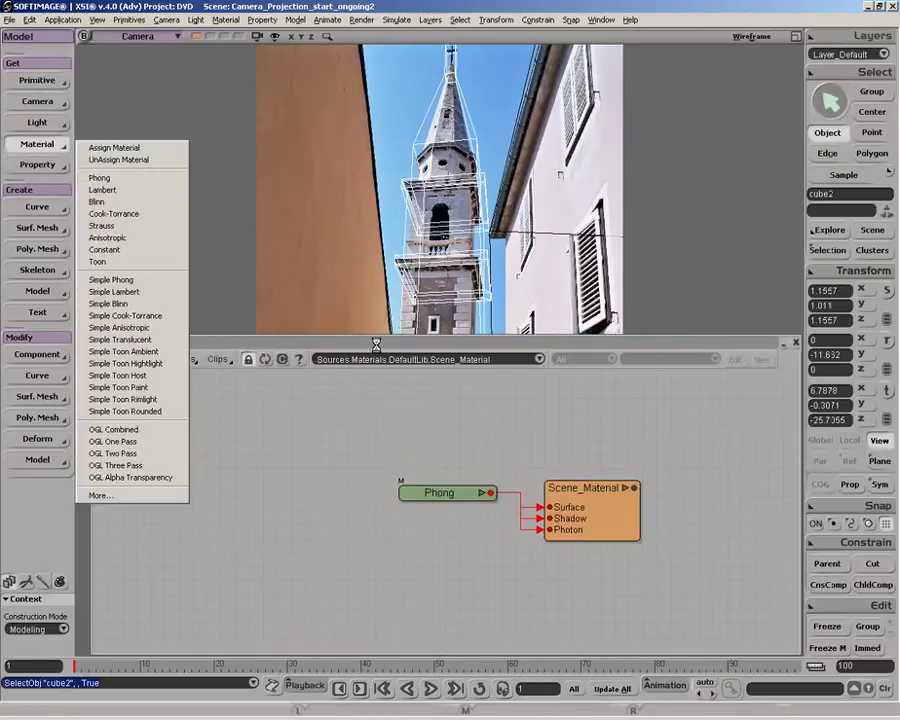
pyautogui.click(616, 268)
pyautogui.moveTo(574, 518); pyautogui.dragTo(634, 530)
pyautogui.moveTo(389, 500); pyautogui.dragTo(487, 517)
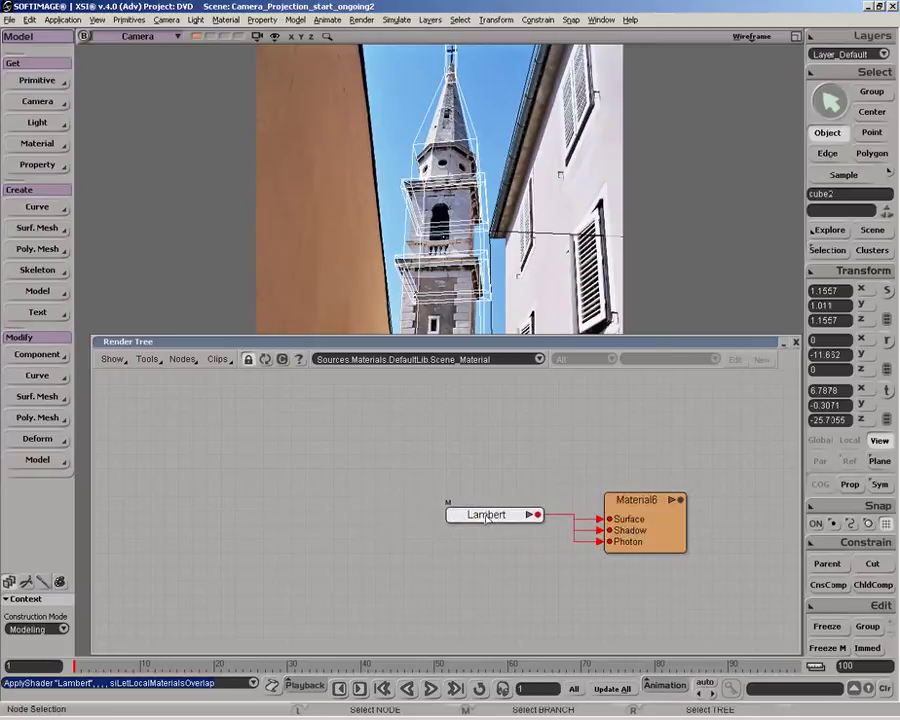
pyautogui.click(430, 470)
# Step: Add an Image texture node and a Pick_channel node to the tower's Render Tree, placing Pick_channel below the Lambert node
pyautogui.click(183, 360)
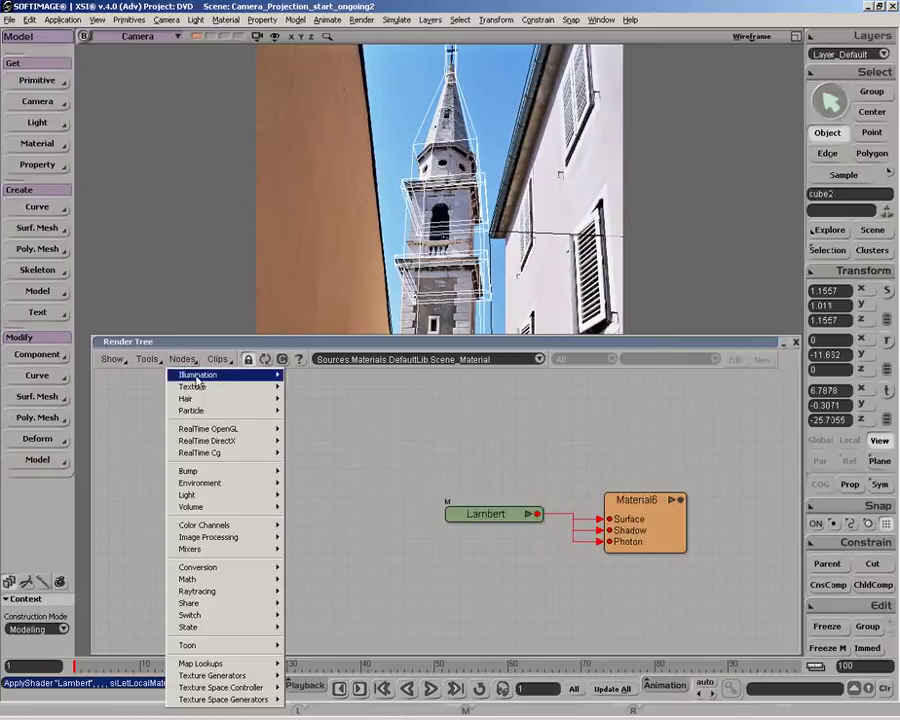
pyautogui.moveTo(199, 393)
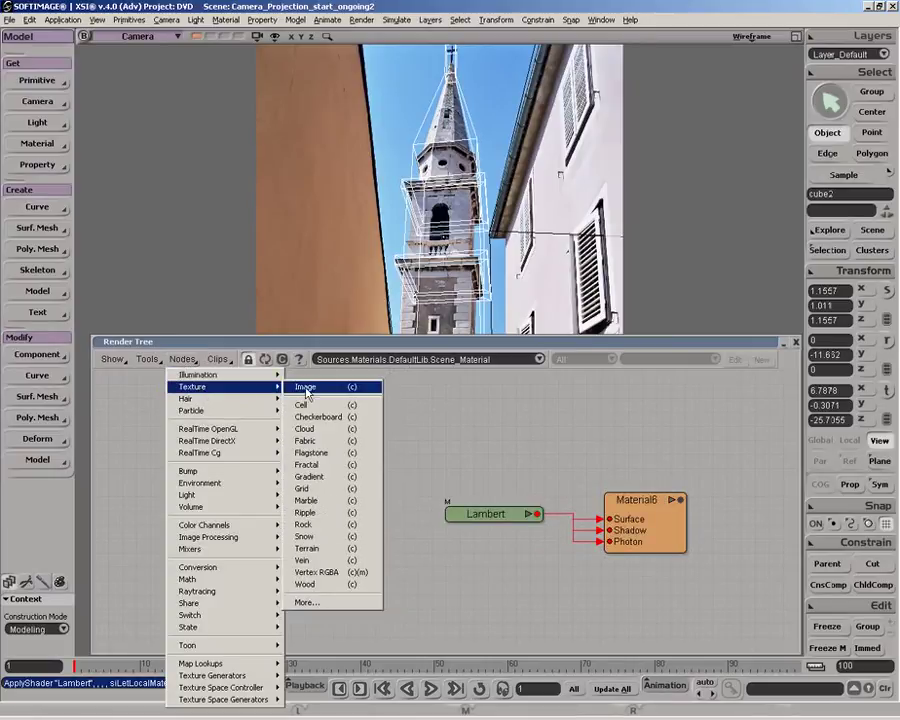
pyautogui.click(305, 387)
pyautogui.click(301, 412)
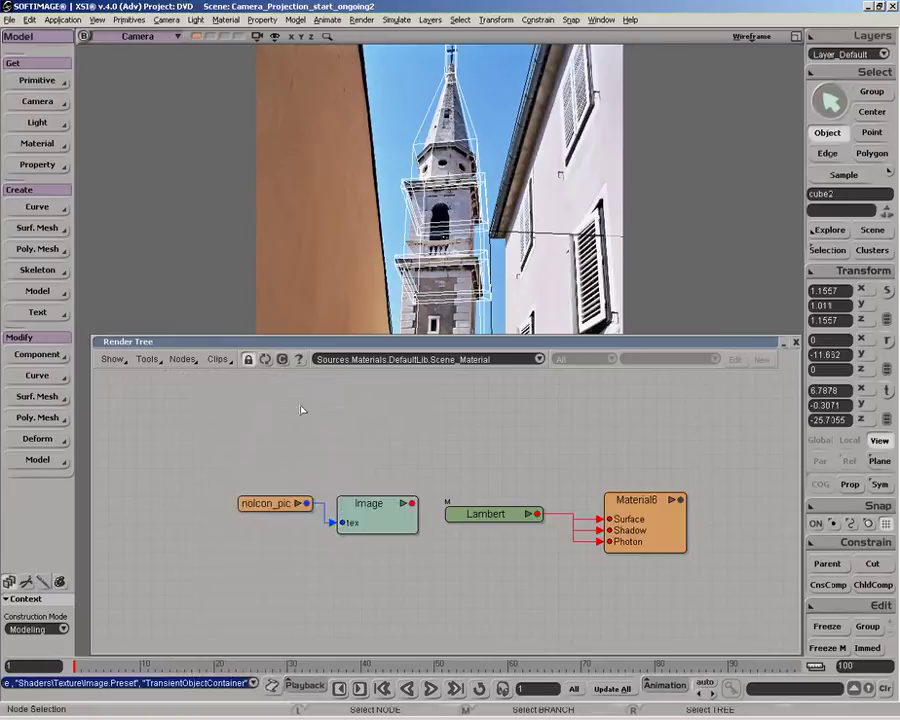
pyautogui.click(183, 360)
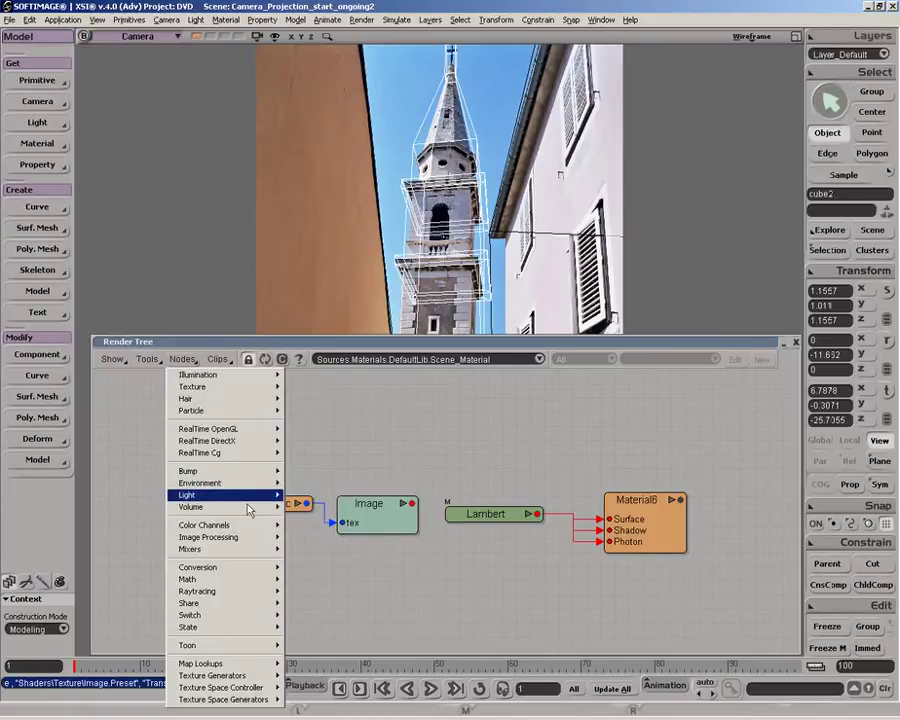
pyautogui.moveTo(200, 525)
pyautogui.click(302, 524)
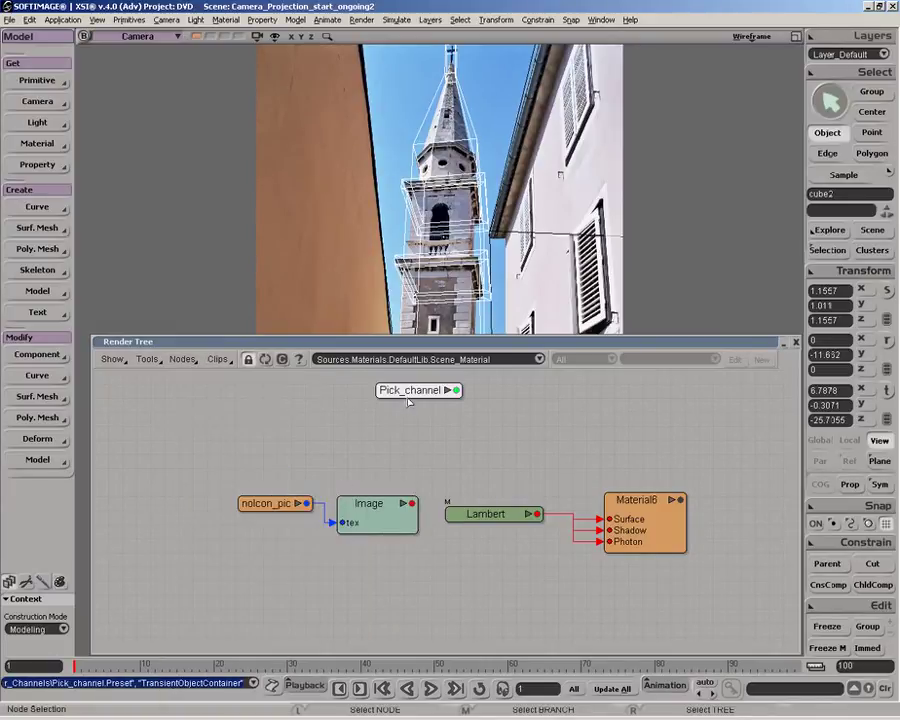
pyautogui.moveTo(410, 394); pyautogui.dragTo(454, 606)
# Step: Connect the Image node's output to the ambient and diffuse inputs of the Lambert shader
pyautogui.click(414, 515)
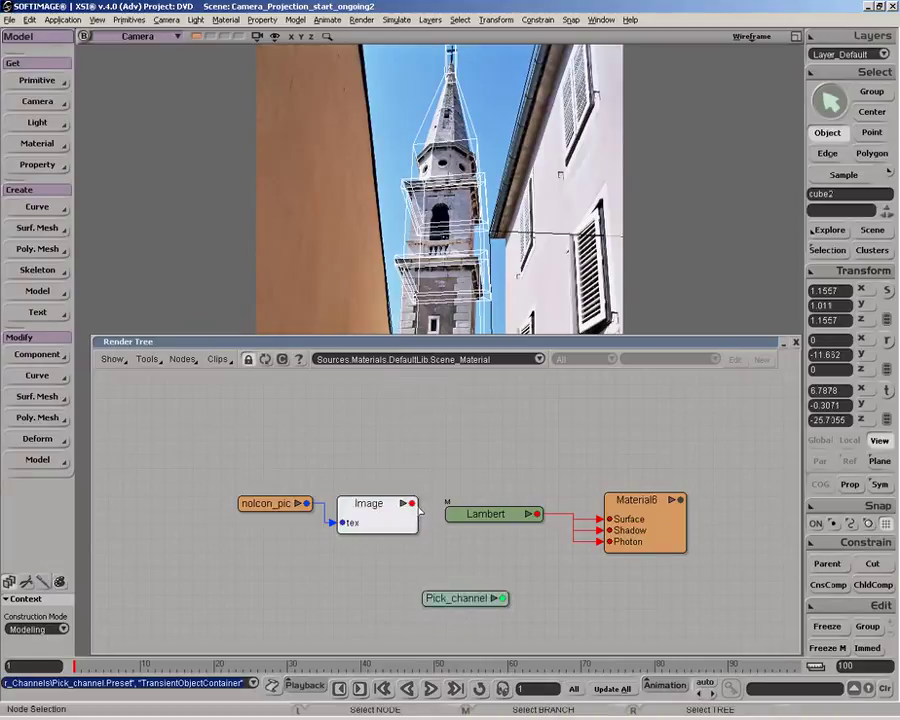
pyautogui.moveTo(411, 503); pyautogui.dragTo(476, 408)
pyautogui.click(480, 374)
pyautogui.click(479, 386)
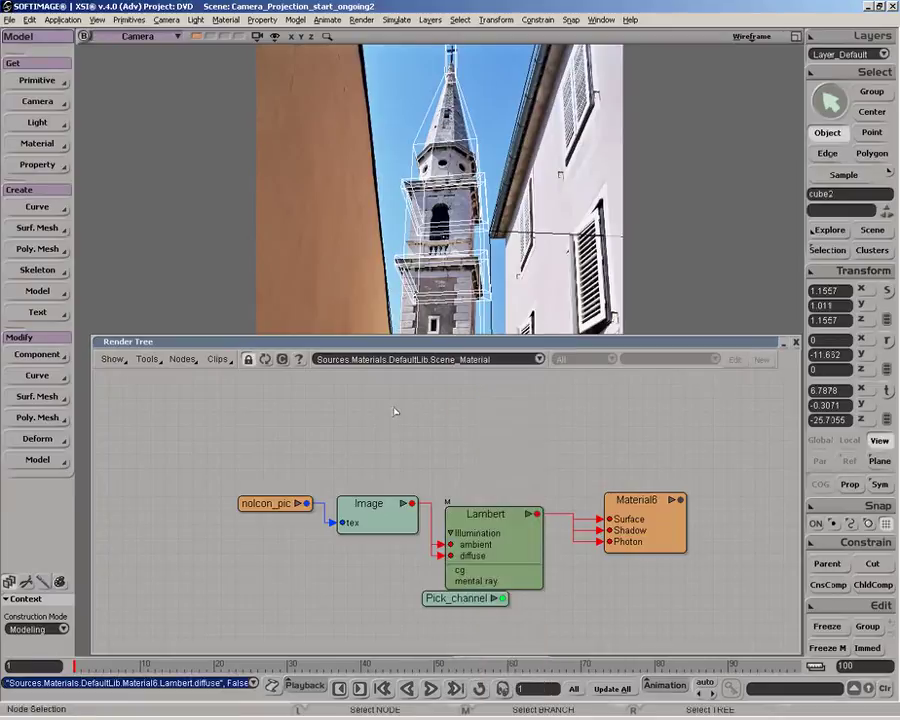
# Step: Feed the Image node's output through Pick_channel and connect Pick_channel to the Lambert shader's transparency input
pyautogui.moveTo(435, 608); pyautogui.dragTo(361, 614)
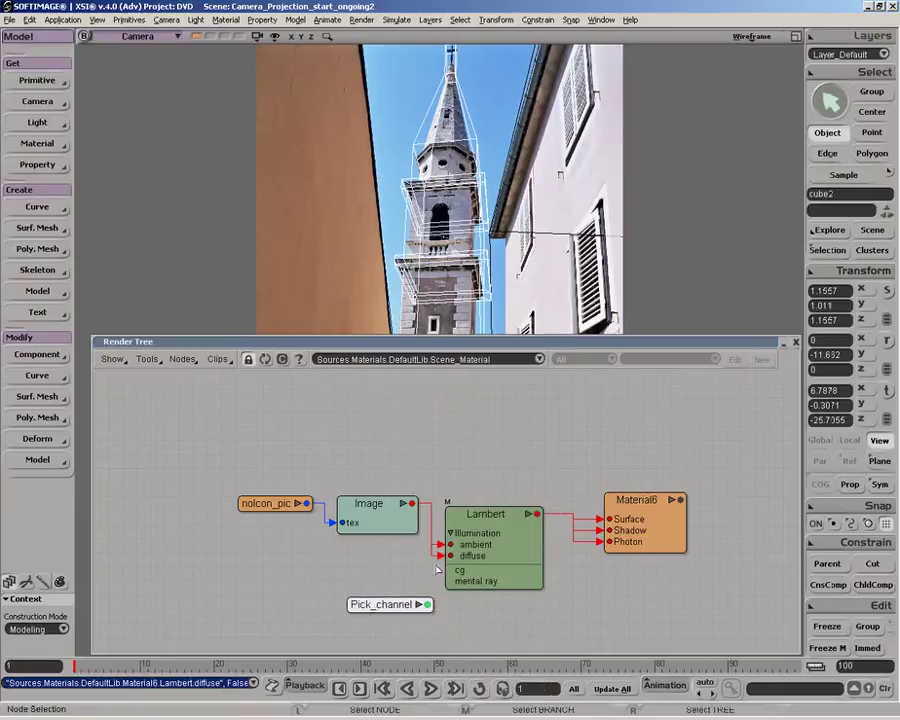
pyautogui.click(413, 505)
pyautogui.moveTo(413, 505); pyautogui.dragTo(470, 515)
pyautogui.click(499, 473)
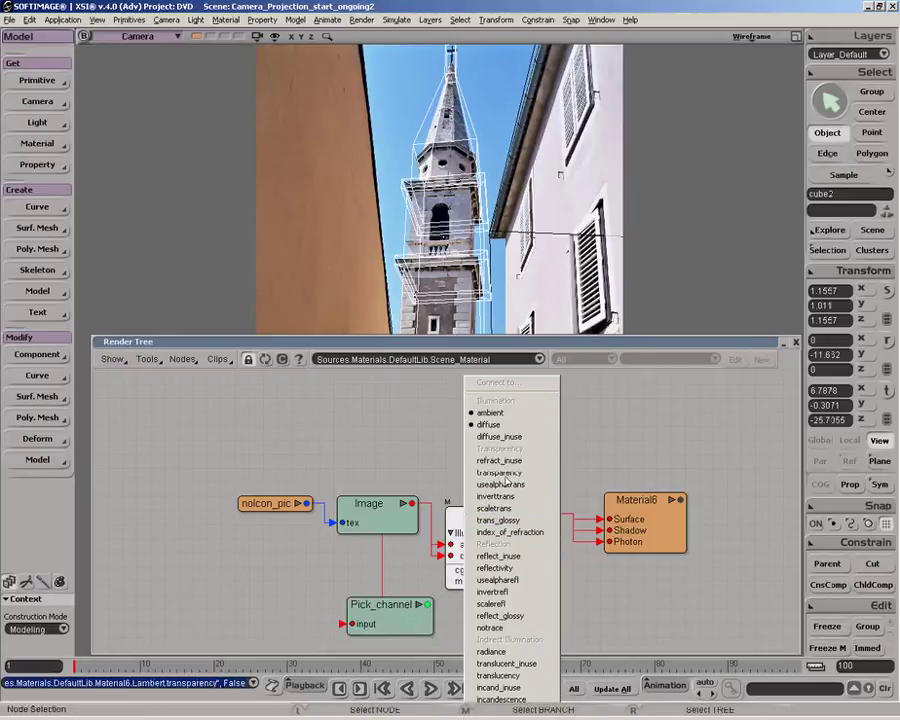
# Step: Spread out the Image, Scalar2color, Lambert and material nodes in the tower's Render Tree so the connections are readable
pyautogui.moveTo(371, 518); pyautogui.dragTo(300, 468, button='middle')
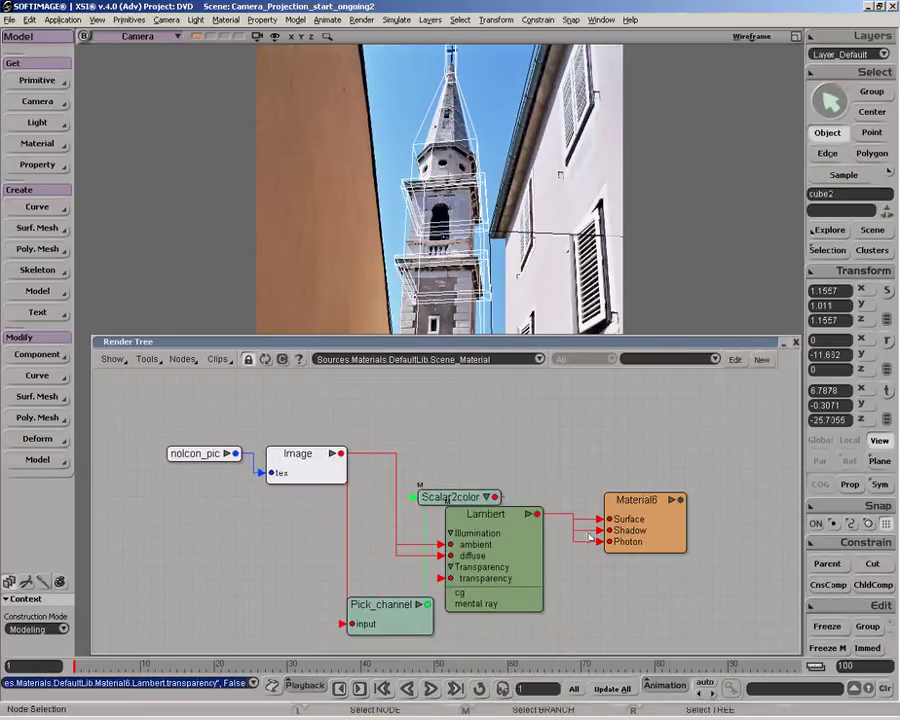
pyautogui.moveTo(642, 531); pyautogui.dragTo(716, 526)
pyautogui.moveTo(493, 550); pyautogui.dragTo(583, 542)
pyautogui.moveTo(467, 501); pyautogui.dragTo(403, 652)
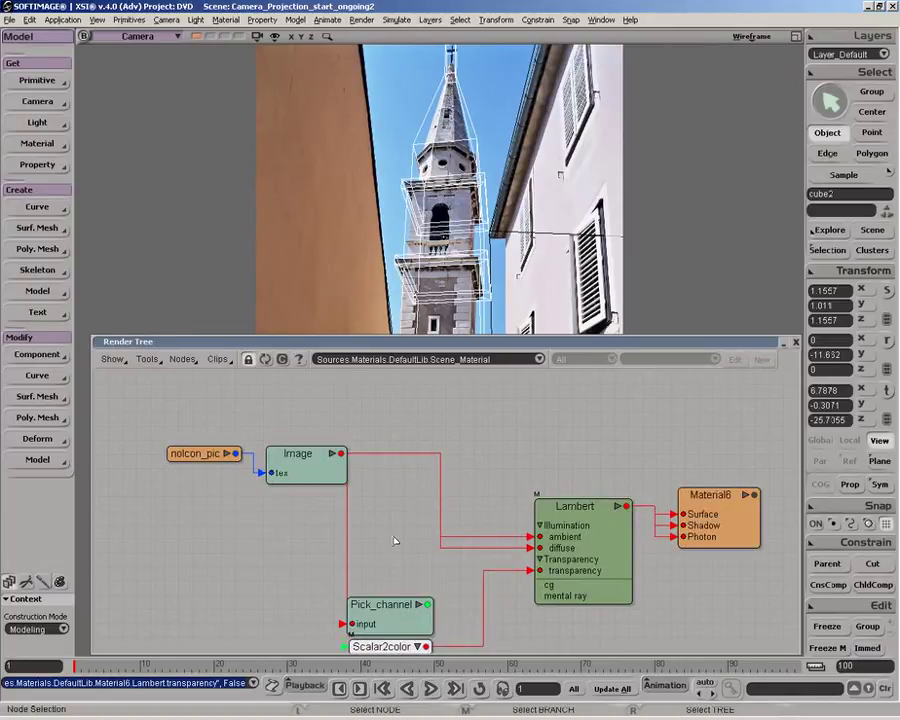
pyautogui.moveTo(286, 479); pyautogui.dragTo(188, 466)
# Step: Load camera_projection_church_tower.pic as a new clip from file in the Image node and display its preview
pyautogui.doubleClick(274, 481)
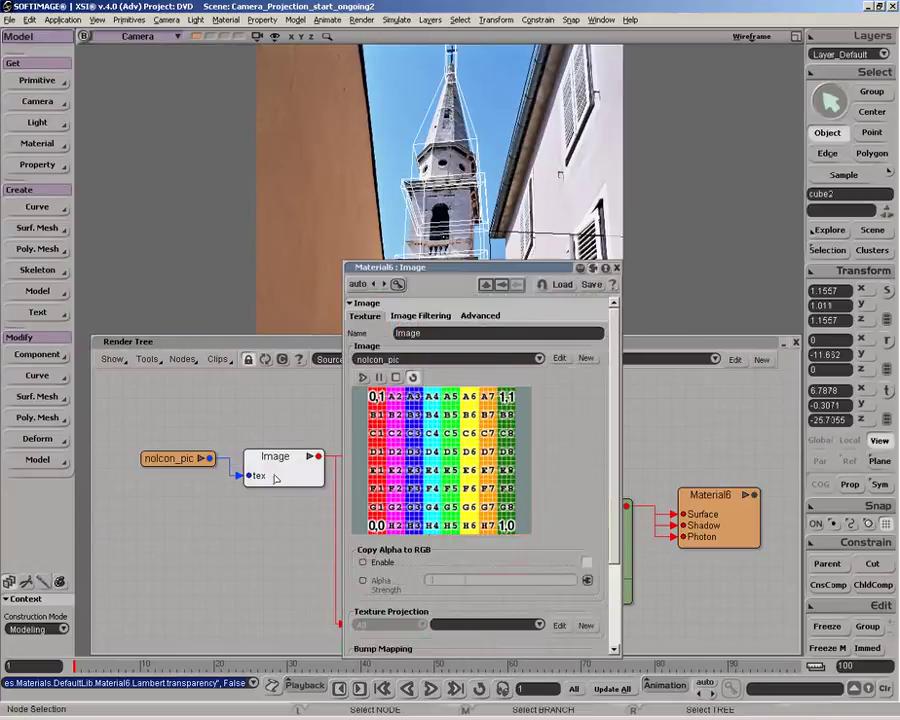
pyautogui.click(586, 359)
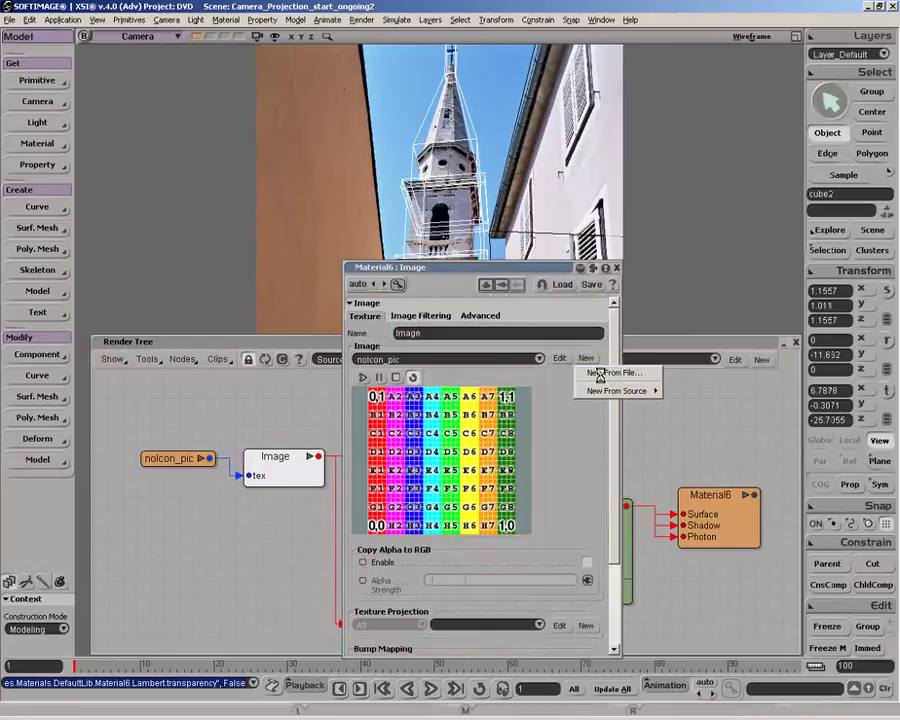
pyautogui.click(605, 373)
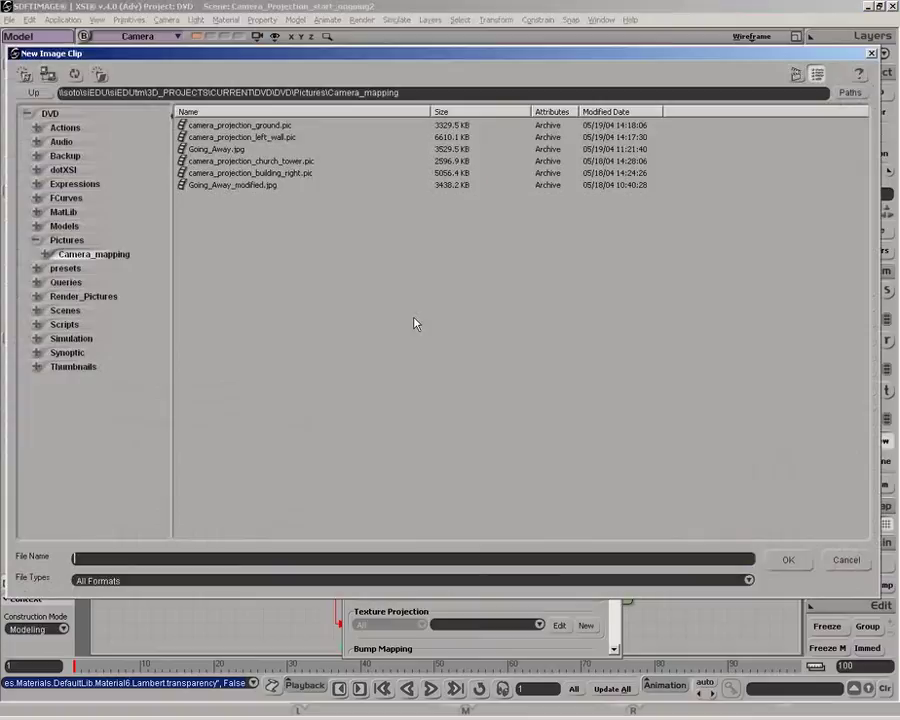
pyautogui.click(255, 168)
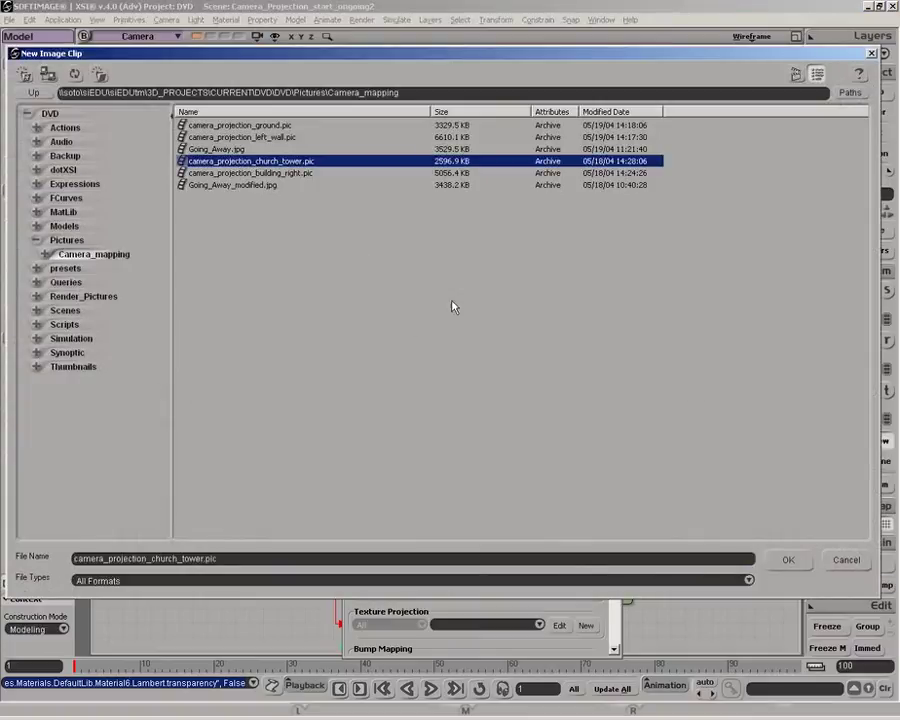
pyautogui.click(789, 560)
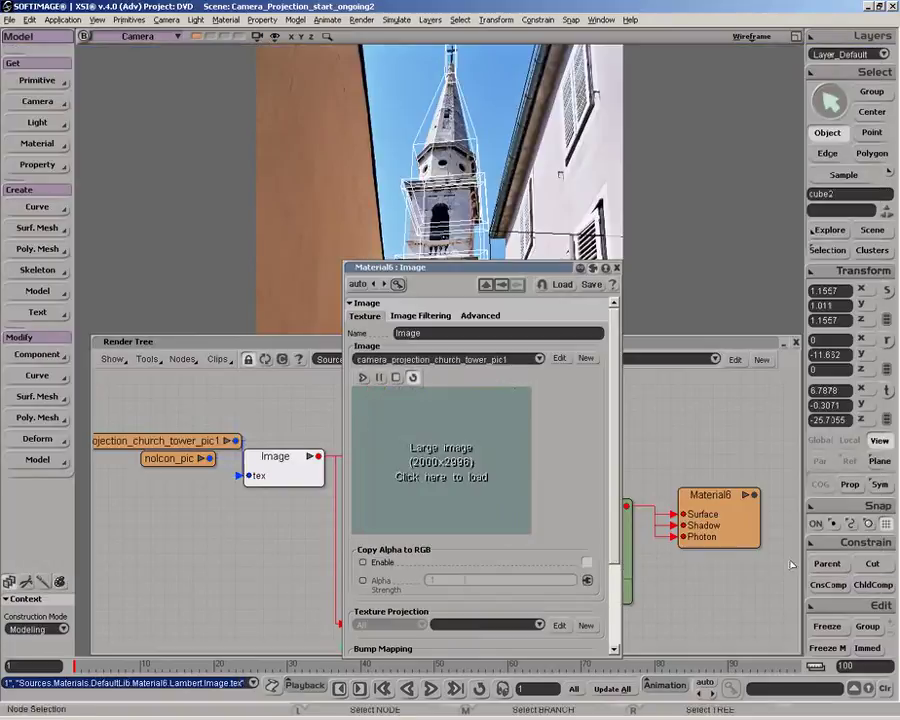
pyautogui.click(490, 482)
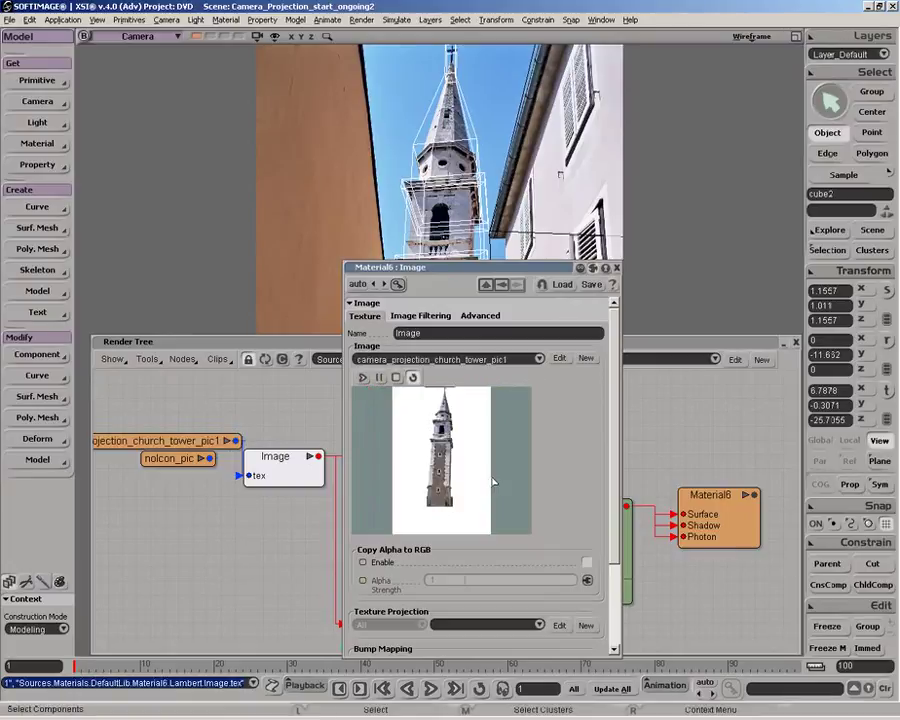
# Step: Create a new Camera Projection texture projection for the tower image, using the Camera under Camera_Root as the projector
pyautogui.scroll(-2, 601, 591)
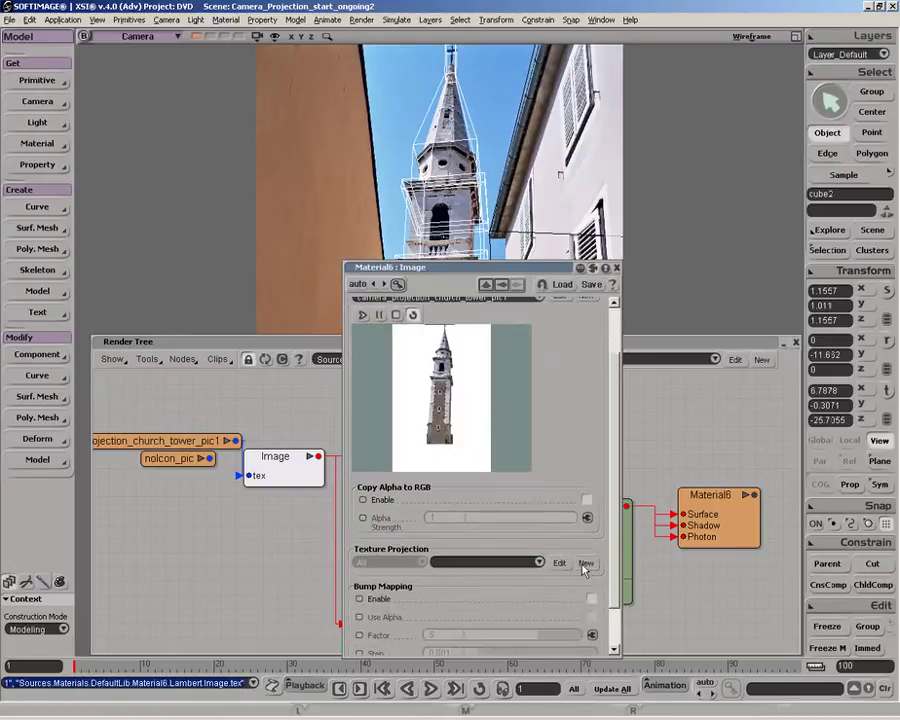
pyautogui.click(585, 565)
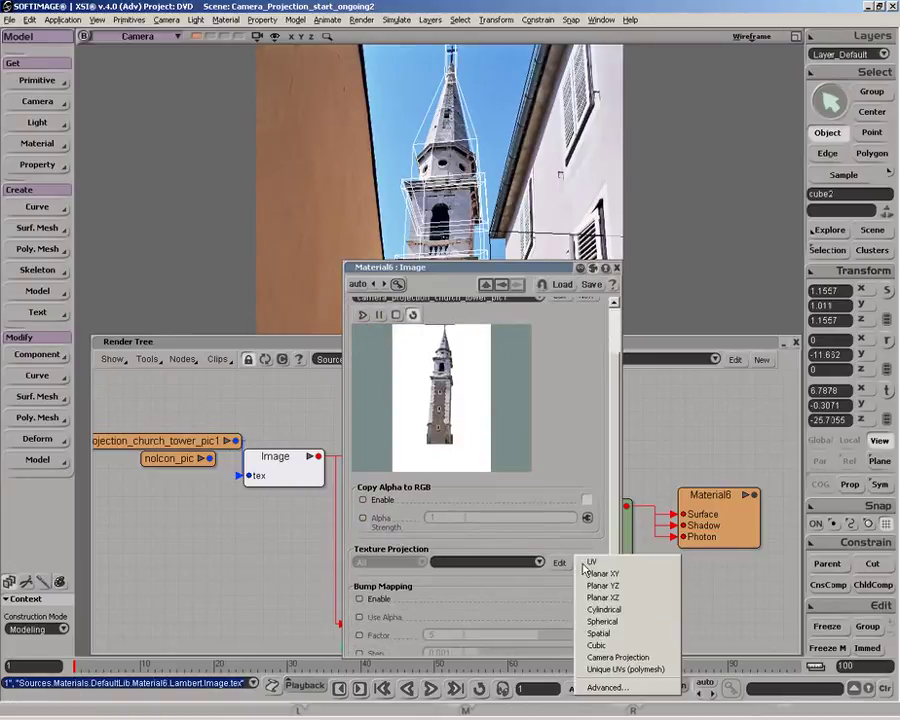
pyautogui.click(595, 659)
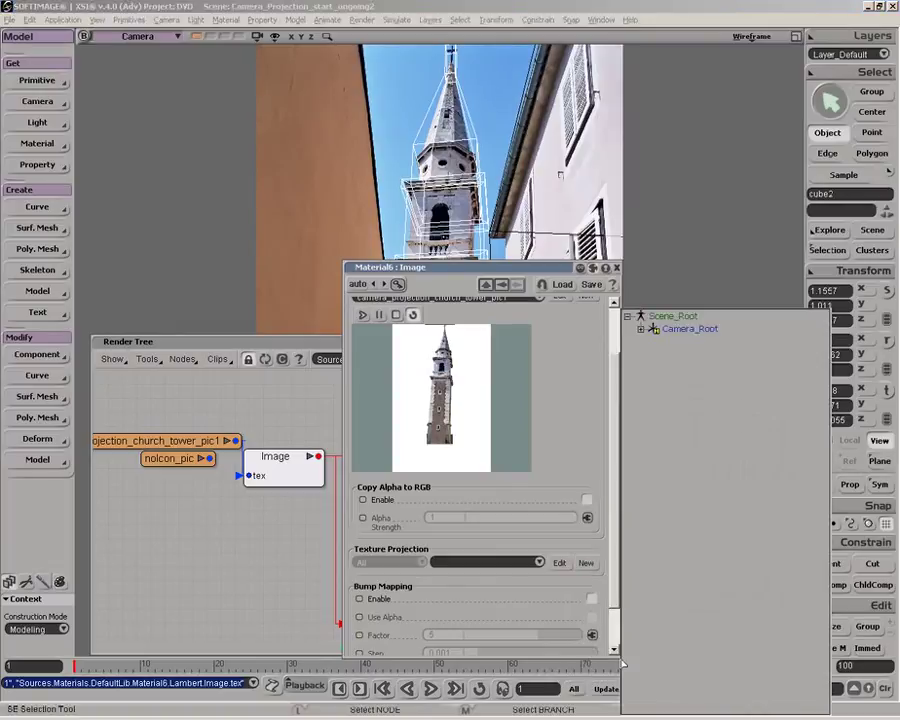
pyautogui.click(640, 329)
pyautogui.click(686, 340)
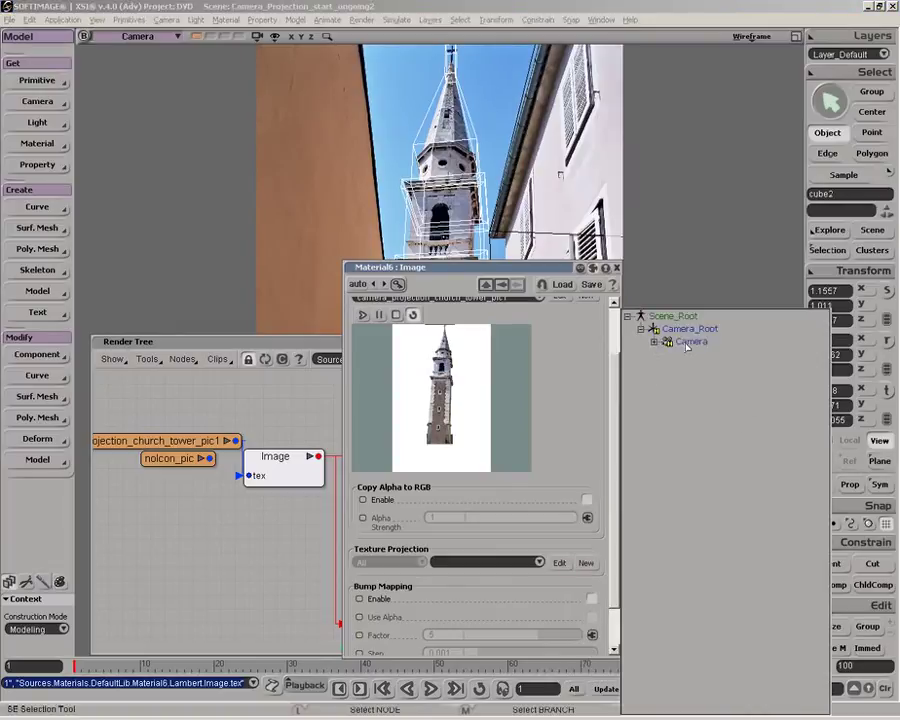
# Step: Close the Image properties, move the Render Tree out of the way and preview the bell tower with a render region
pyautogui.click(616, 268)
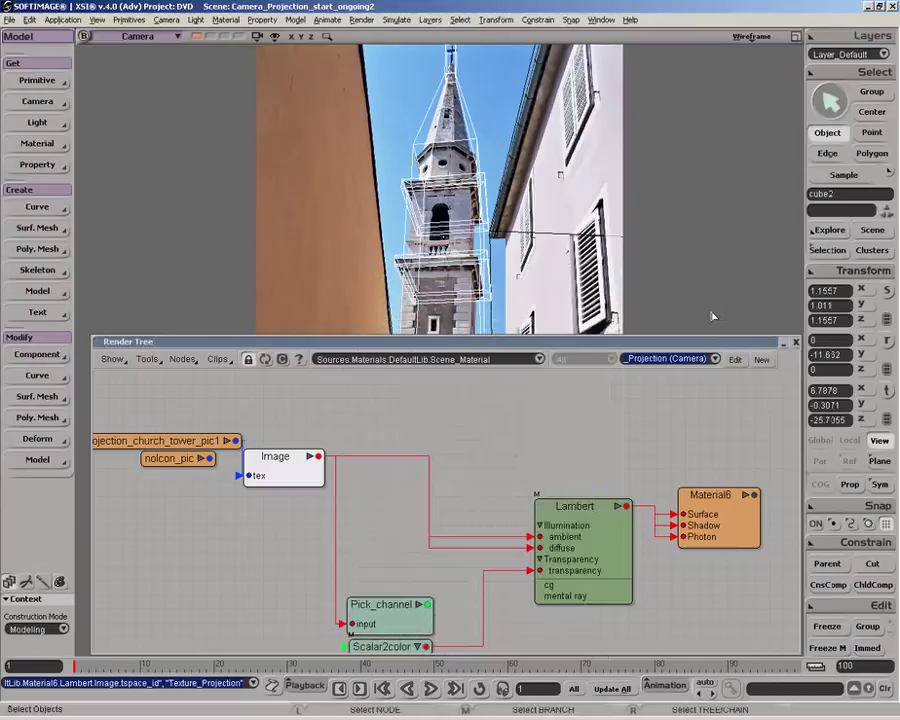
pyautogui.click(776, 343)
pyautogui.moveTo(750, 345); pyautogui.dragTo(752, 670)
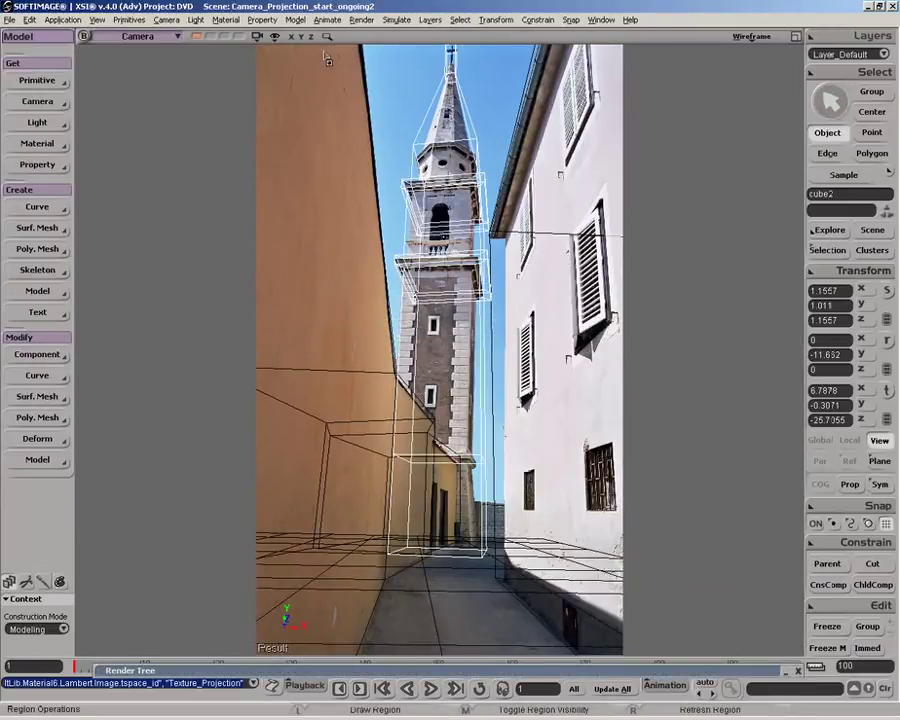
pyautogui.moveTo(324, 48); pyautogui.dragTo(574, 589)
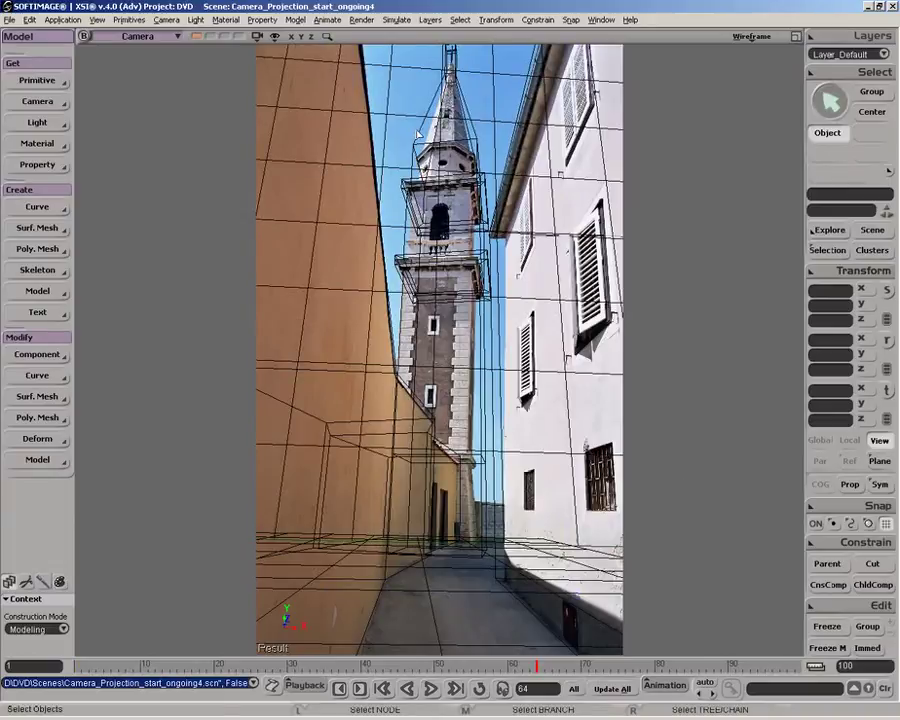
# Step: Examine the upright background grid's Gradient shader and its colour settings in the Render Tree
pyautogui.click(438, 603)
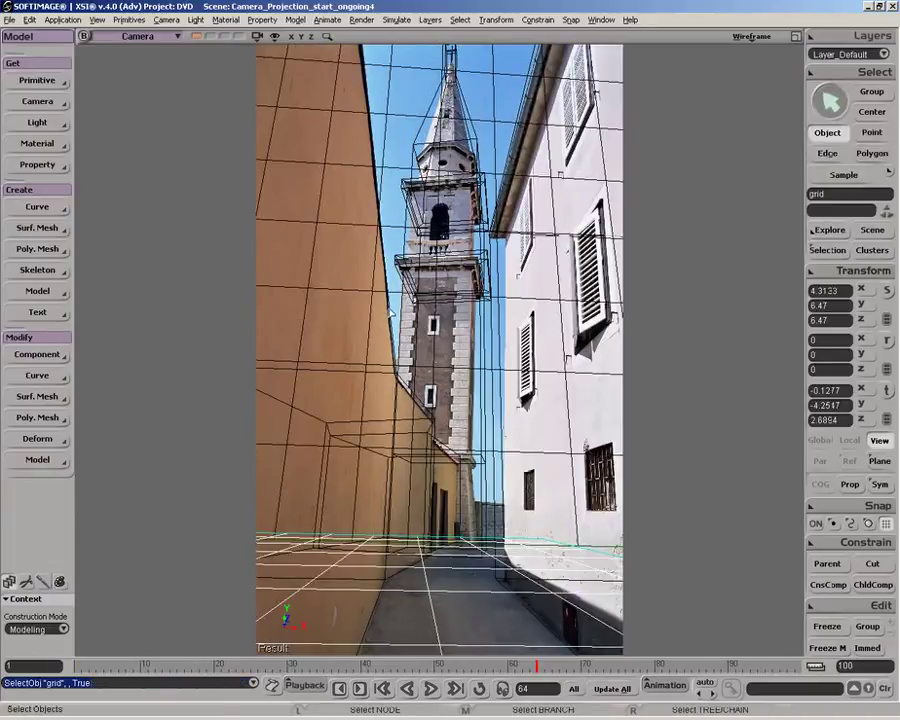
pyautogui.click(381, 350)
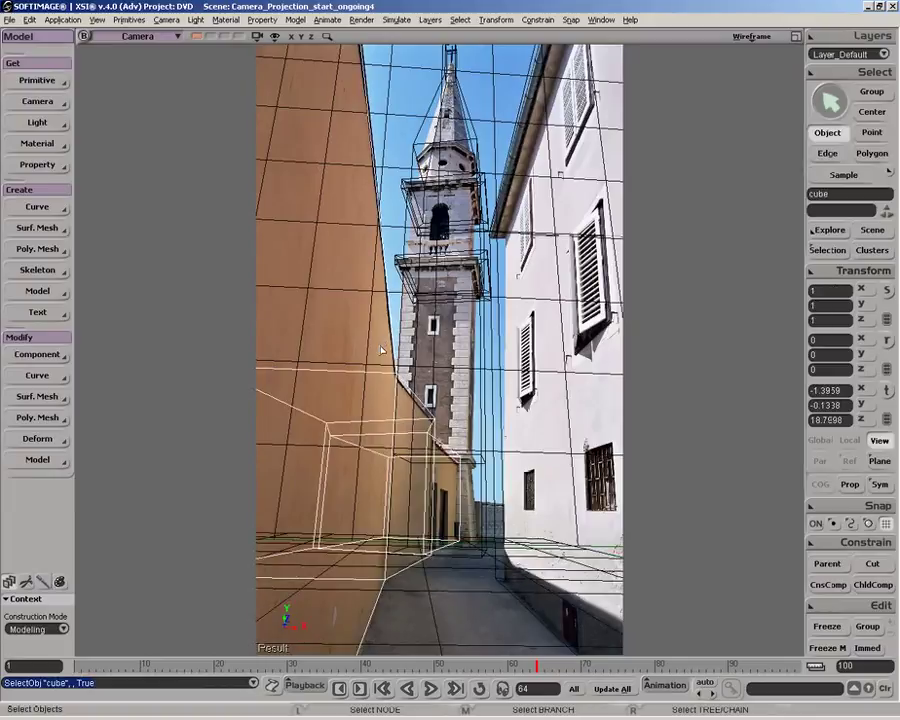
pyautogui.click(273, 126)
pyautogui.press('7')
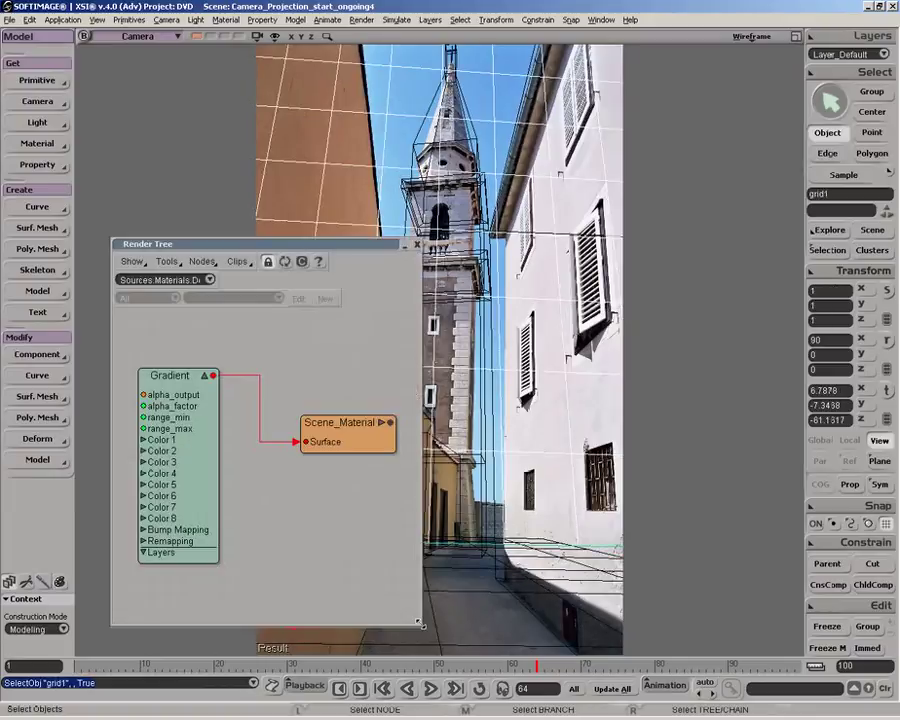
pyautogui.doubleClick(190, 530)
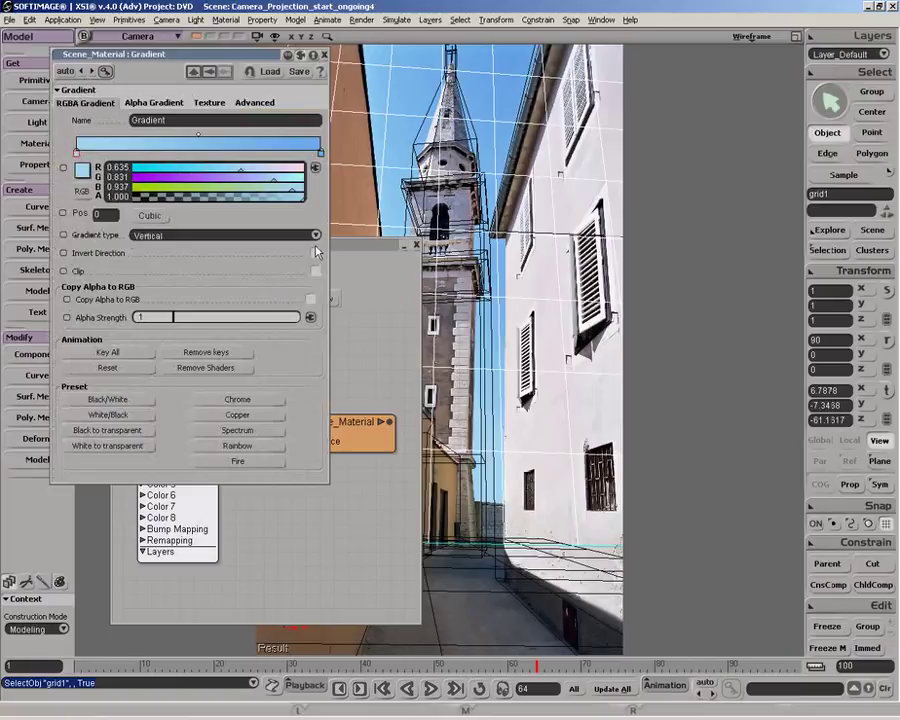
pyautogui.moveTo(335, 263); pyautogui.dragTo(263, 519)
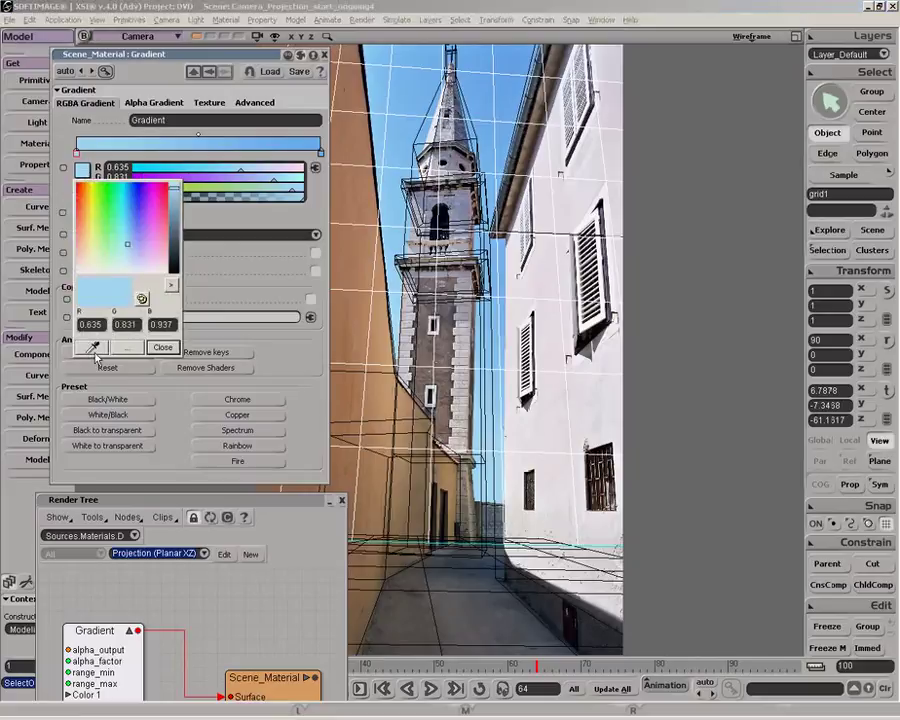
pyautogui.click(163, 349)
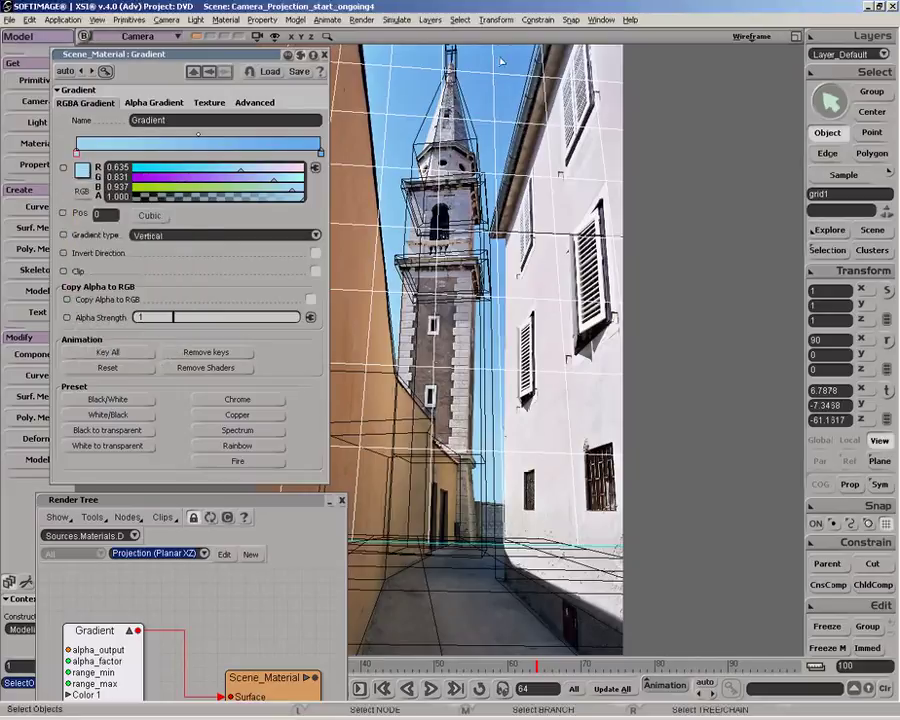
pyautogui.click(321, 54)
pyautogui.click(341, 500)
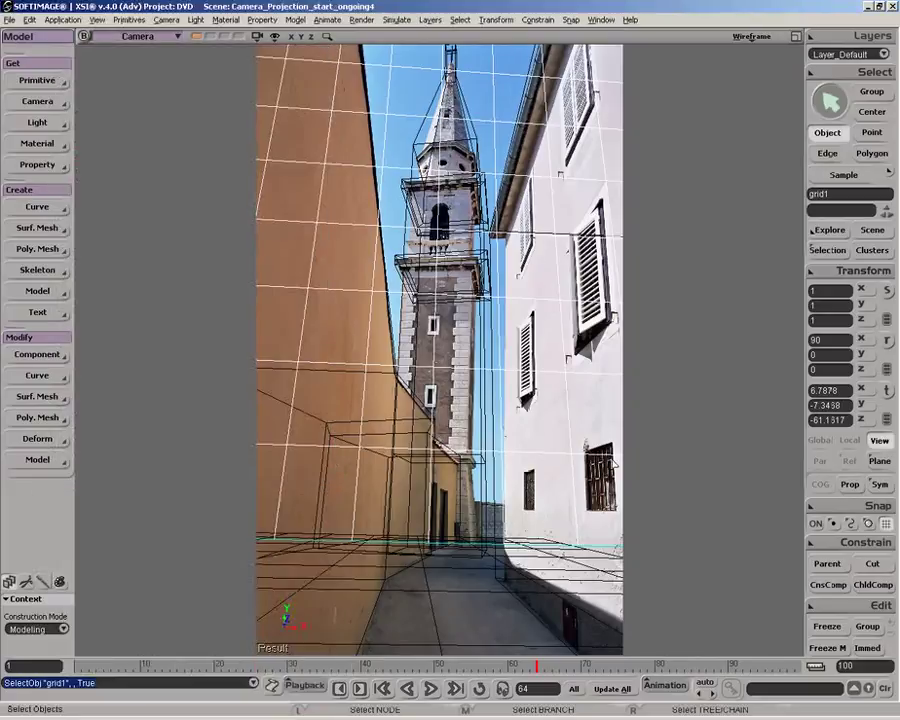
# Step: Deselect everything and draw a render region over the whole alley image in the Camera view
pyautogui.click(704, 460)
pyautogui.press('q')
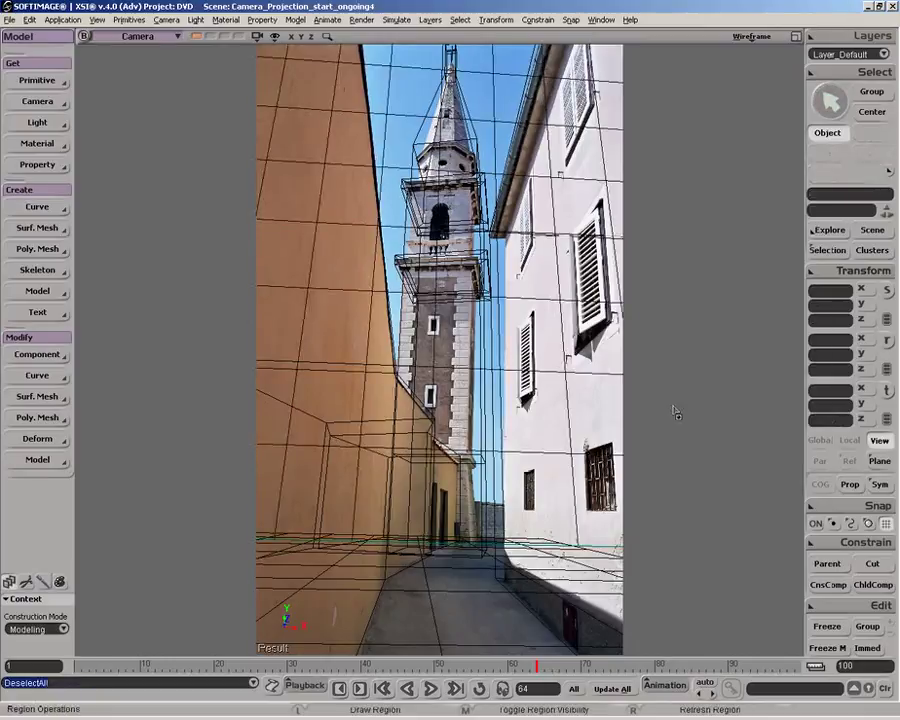
pyautogui.moveTo(265, 57); pyautogui.dragTo(622, 653)
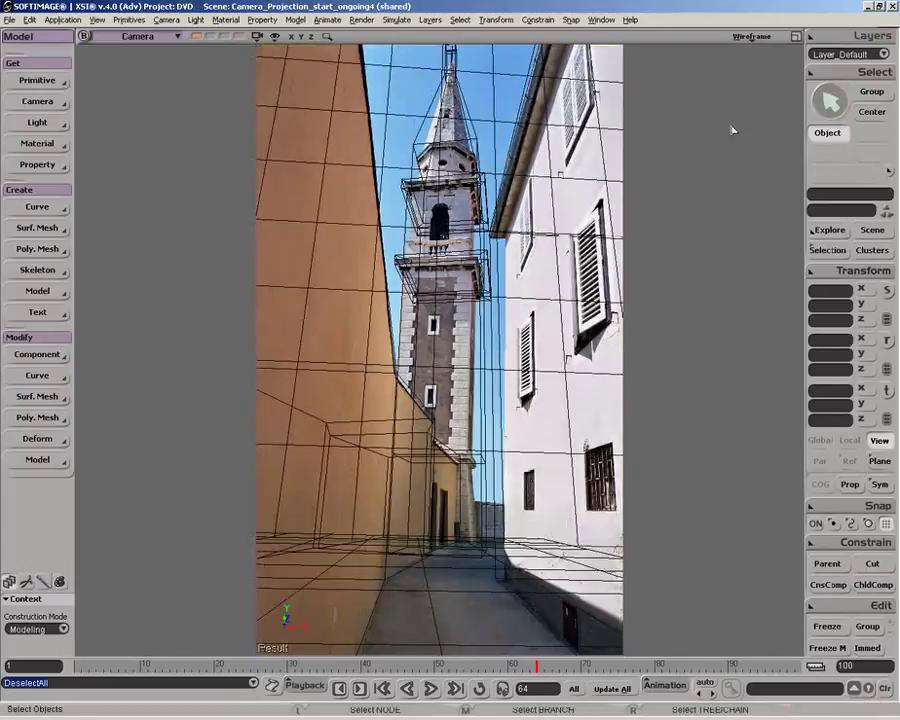
# Step: Duplicate the whole Camera_Root branch in the Explorer
pyautogui.press('8')
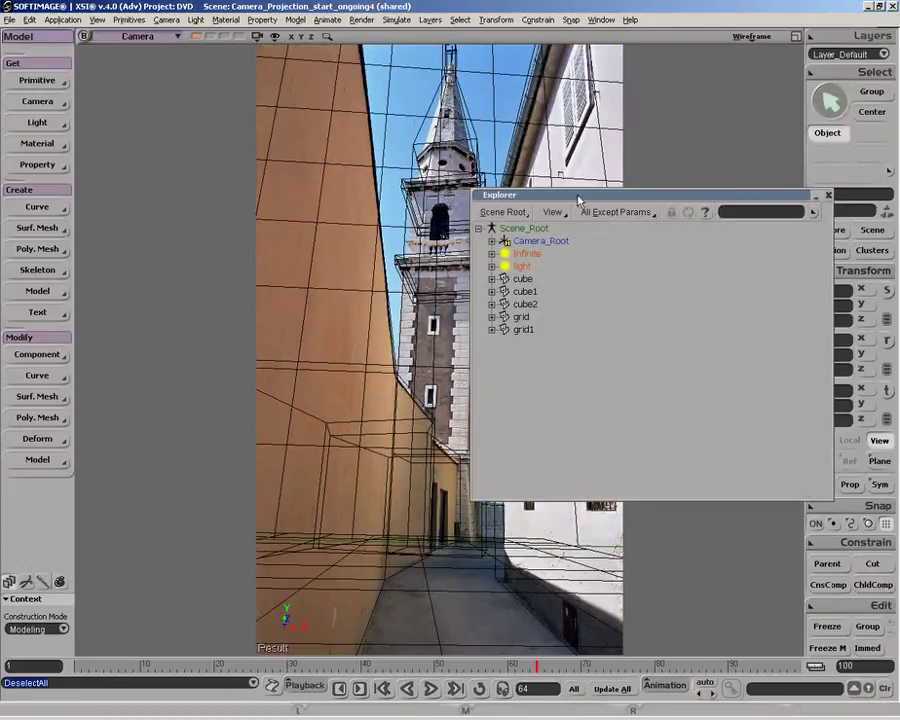
pyautogui.moveTo(505, 195); pyautogui.dragTo(547, 188)
pyautogui.middleClick(547, 233)
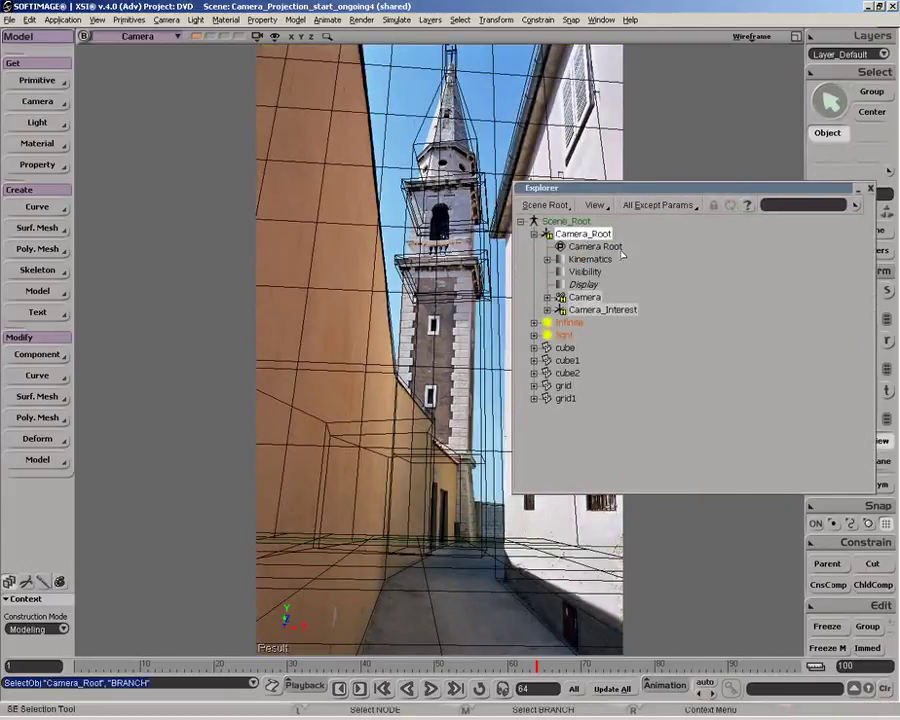
pyautogui.hotkey('ctrl', 'd')
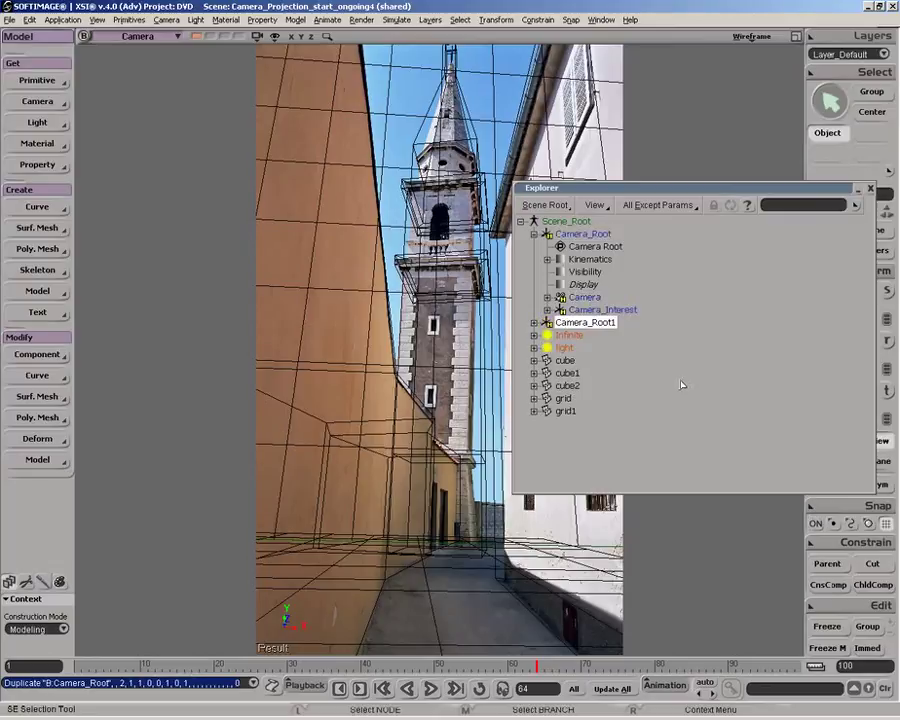
# Step: Unhide the duplicated Camera_Root1 rig and turn off the display of cameras in the Camera view
pyautogui.click(534, 323)
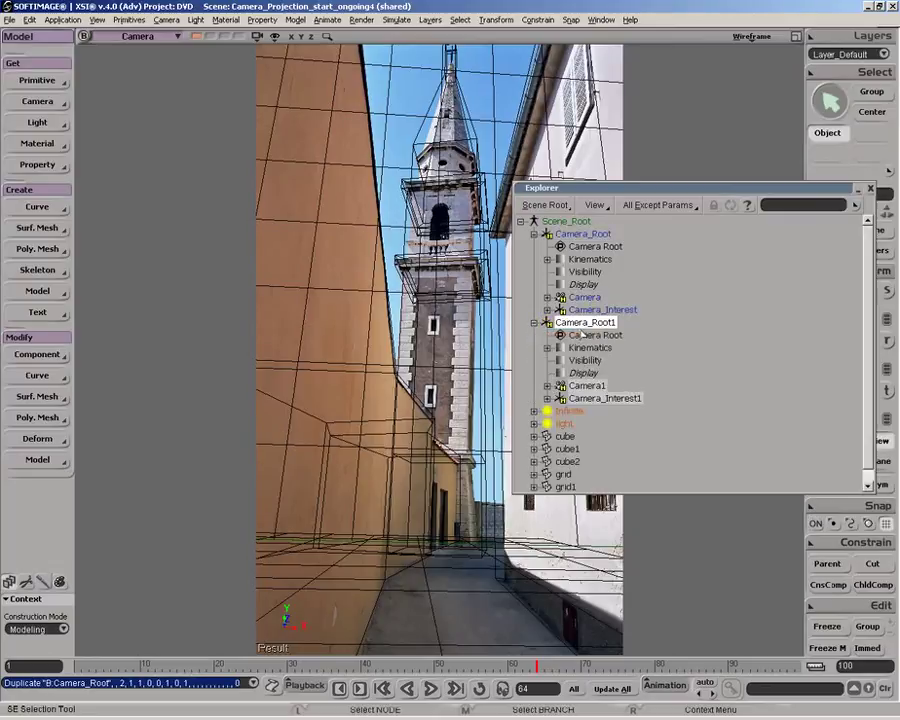
pyautogui.press('h')
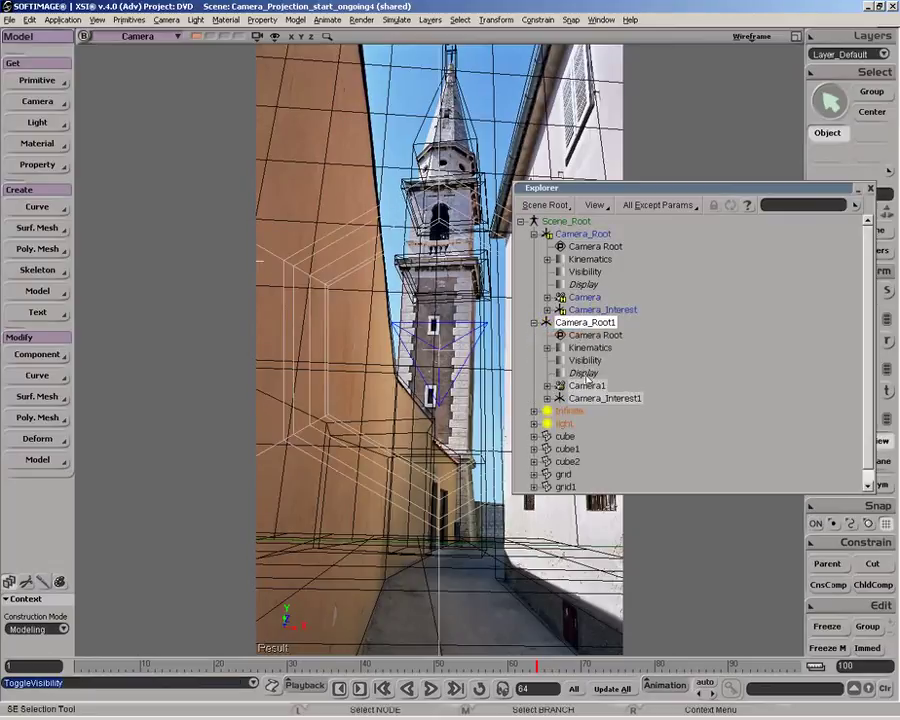
pyautogui.click(276, 37)
pyautogui.click(290, 111)
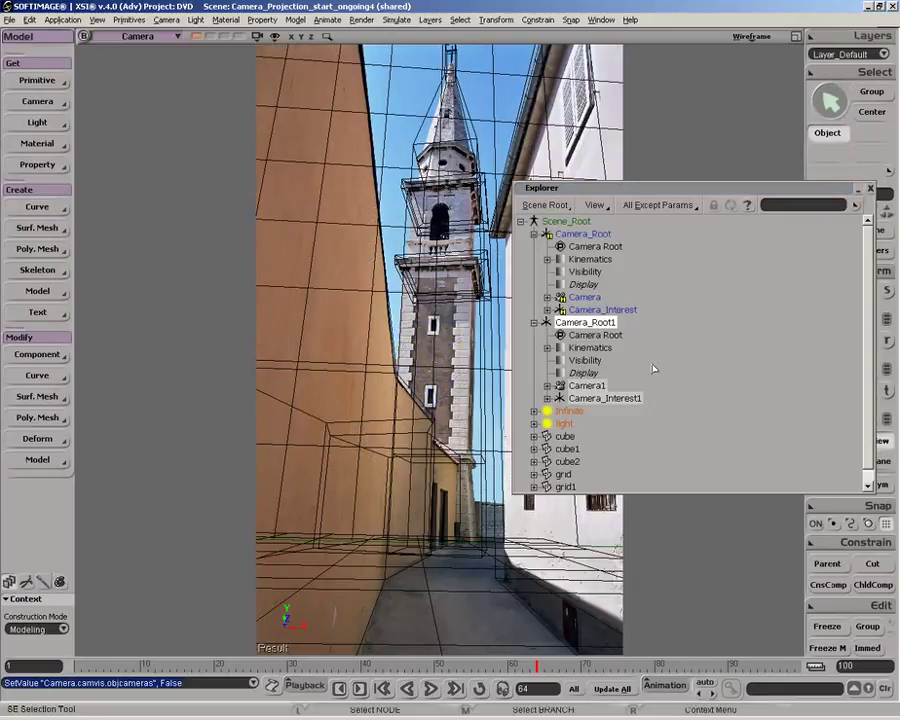
# Step: Select Camera1, close the Explorer, set the timeline's end frame to 30 and go to frame 1
pyautogui.click(588, 386)
pyautogui.click(870, 188)
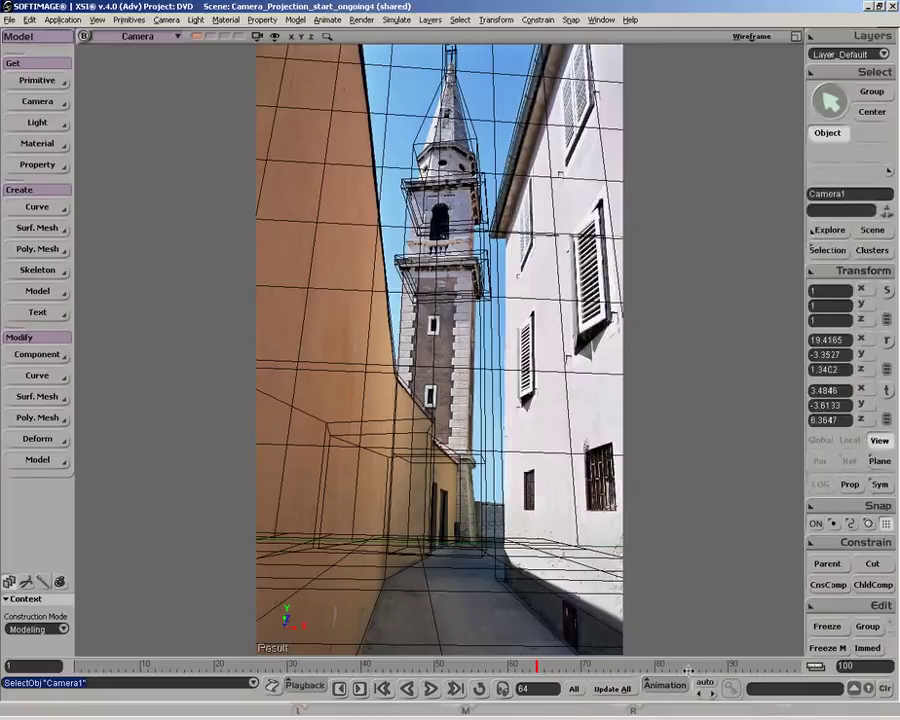
pyautogui.click(860, 666)
pyautogui.write('30')
pyautogui.press('Return')
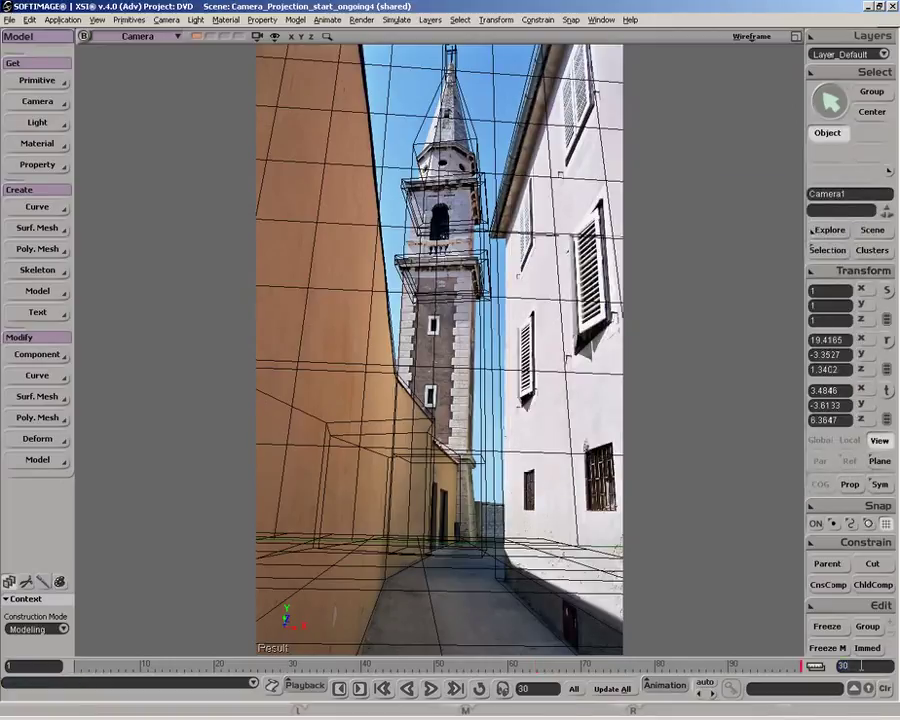
pyautogui.click(77, 665)
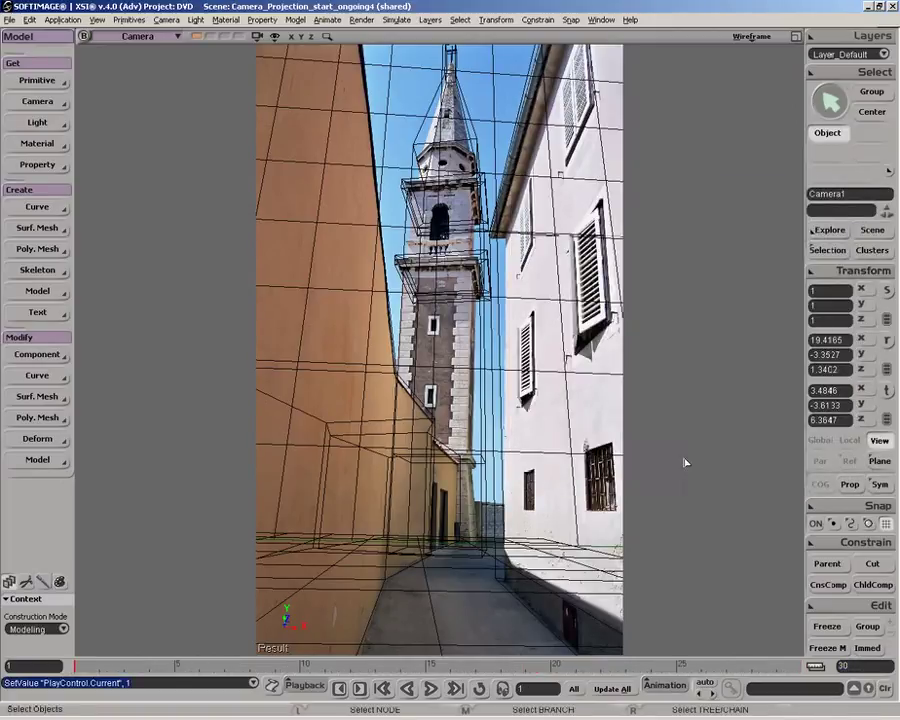
# Step: View the scene through Camera1 and set a keyframe on its translation at frame 1
pyautogui.click(887, 419)
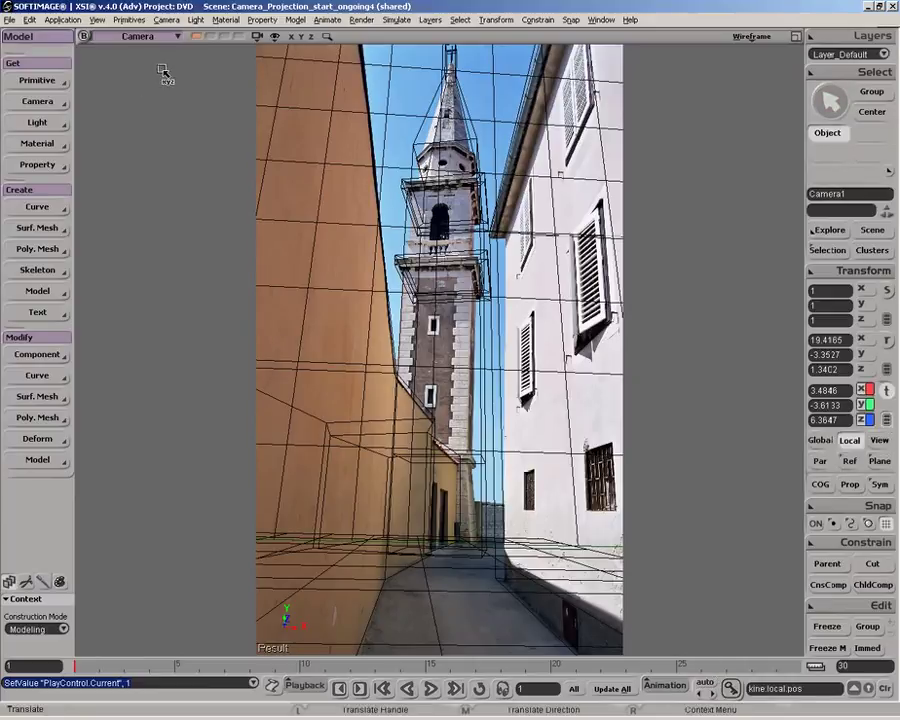
pyautogui.click(177, 37)
pyautogui.moveTo(290, 52)
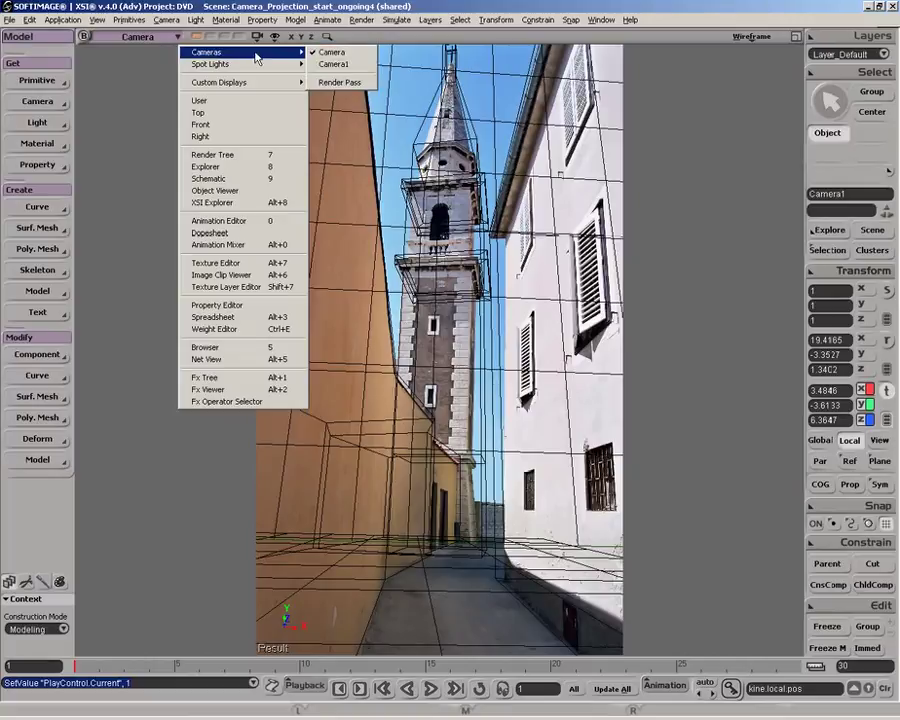
pyautogui.click(330, 63)
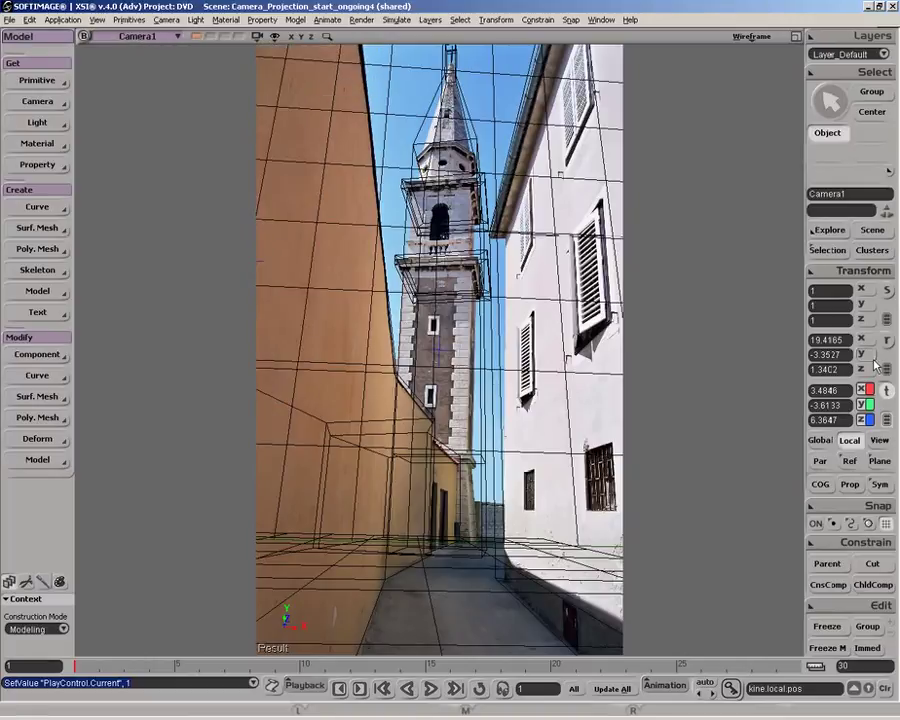
pyautogui.click(732, 689)
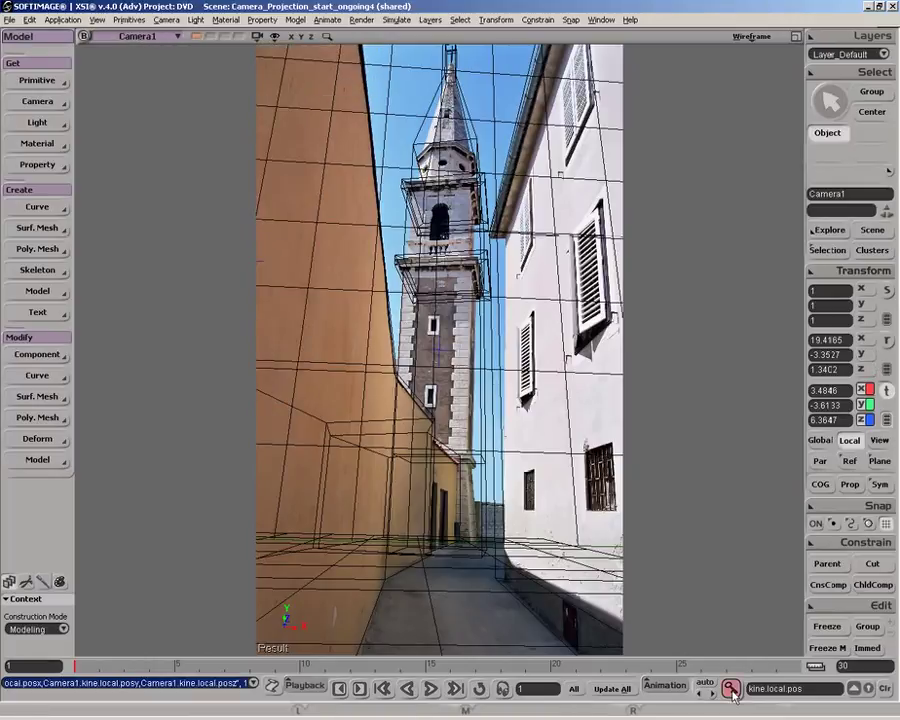
# Step: At frame 30, dolly Camera1 forward to about (3.71, -2.05, 1.96), key its translation and scrub back to frame 1
pyautogui.click(793, 666)
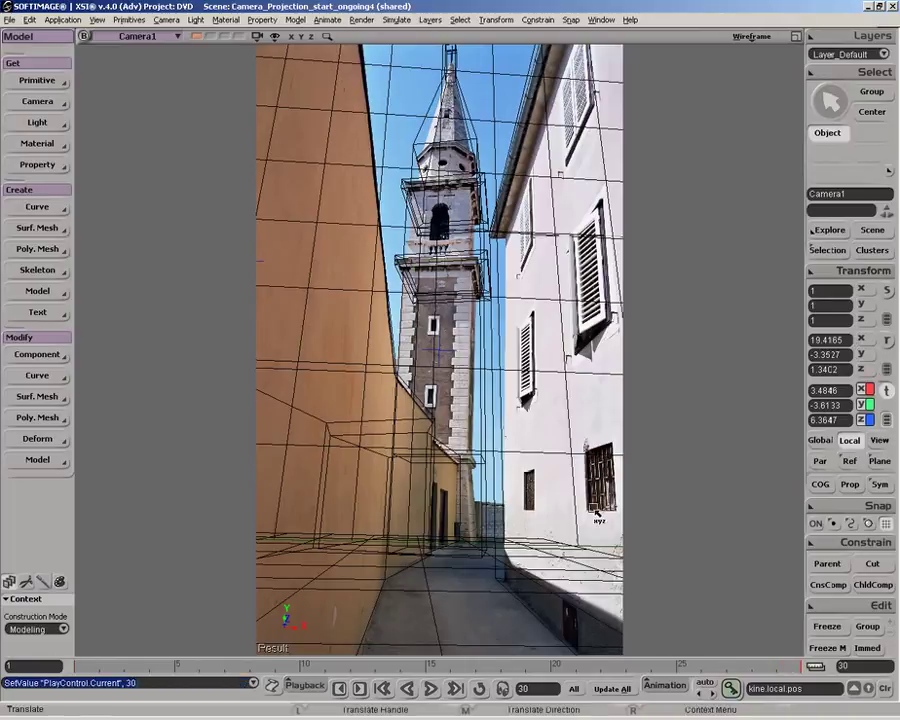
pyautogui.press('p')
pyautogui.moveTo(600, 330); pyautogui.dragTo(598, 366)
pyautogui.press('v')
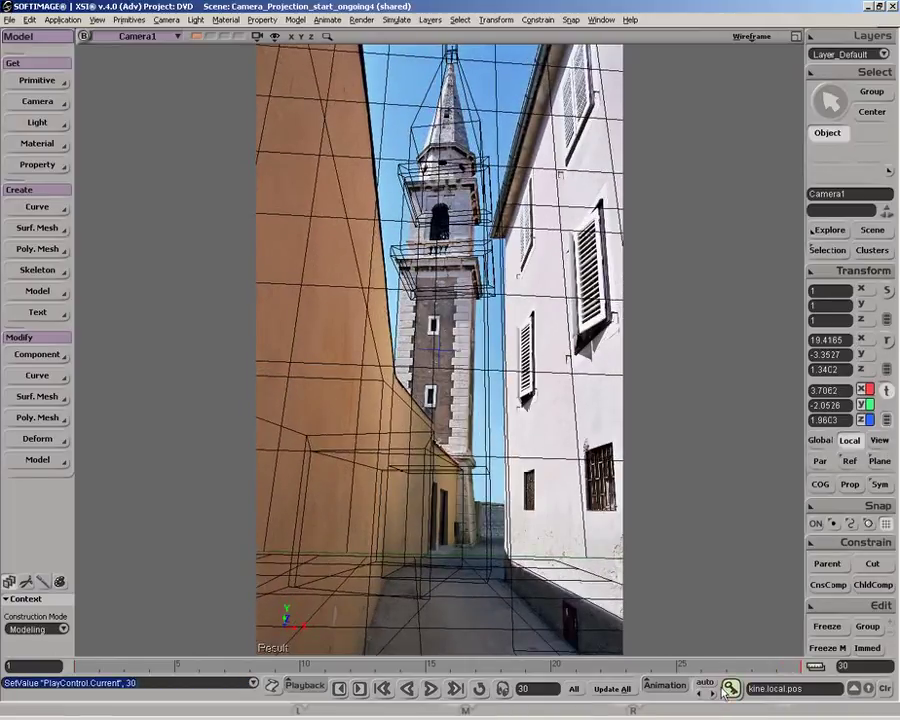
pyautogui.click(731, 688)
pyautogui.click(676, 666)
pyautogui.moveTo(660, 666); pyautogui.dragTo(74, 666)
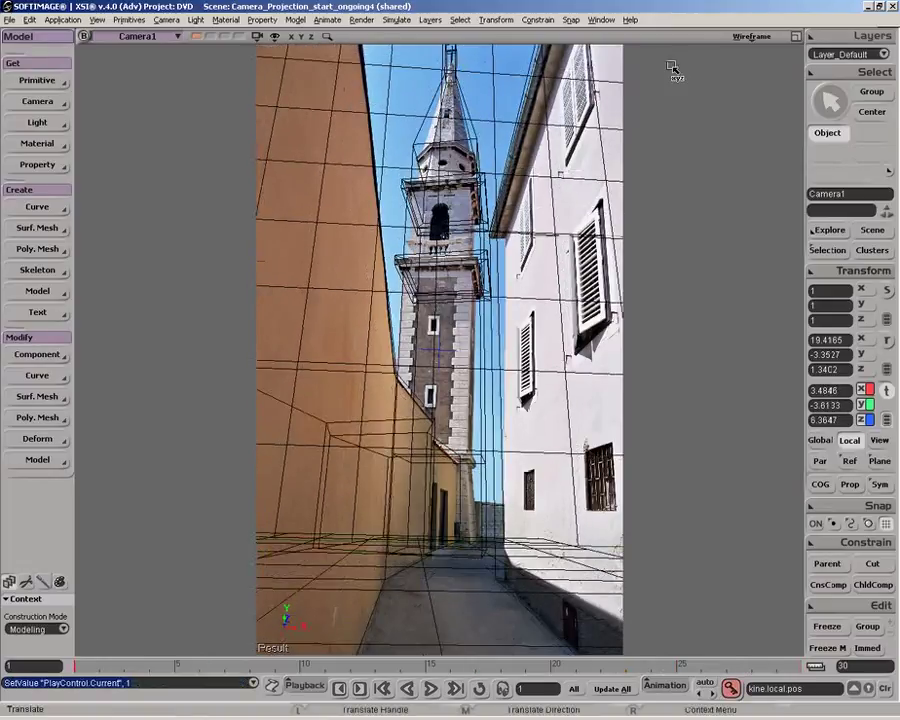
# Step: Turn off Rotoscope in the Camera1 view, switch the display to Shaded and scrub through the camera move
pyautogui.click(751, 36)
pyautogui.click(676, 268)
pyautogui.click(751, 36)
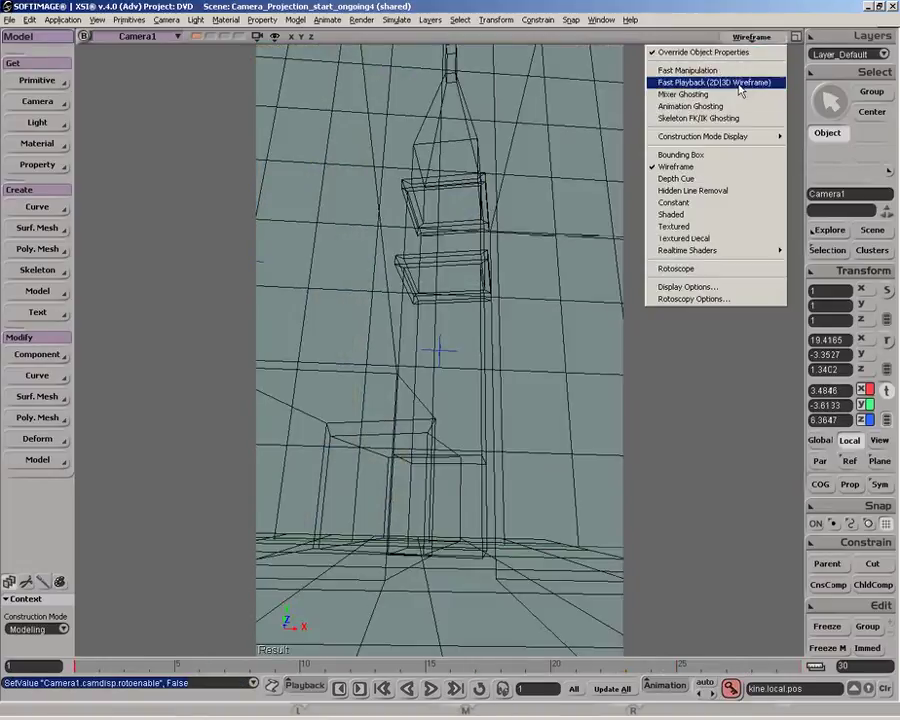
pyautogui.click(690, 214)
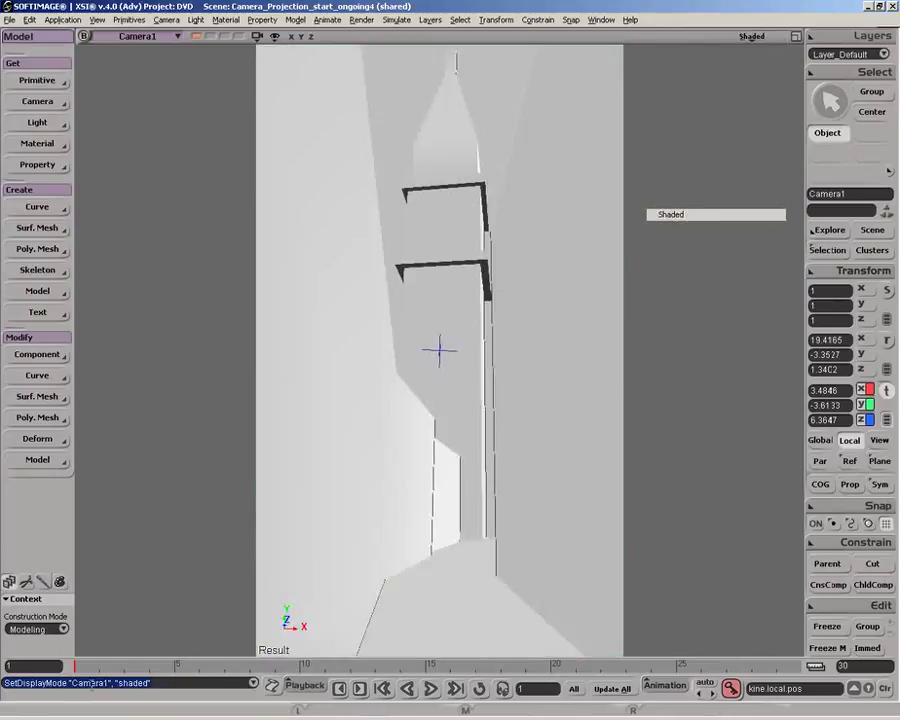
pyautogui.click(380, 668)
pyautogui.moveTo(380, 668); pyautogui.dragTo(470, 668)
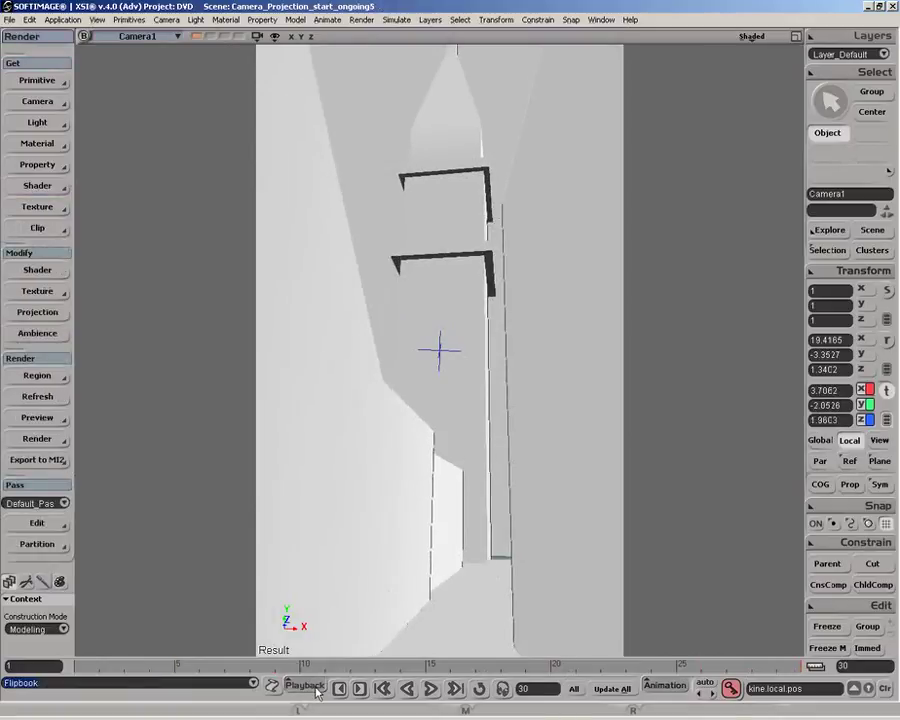
# Step: Open the Flipbook for loading an image sequence
pyautogui.click(272, 686)
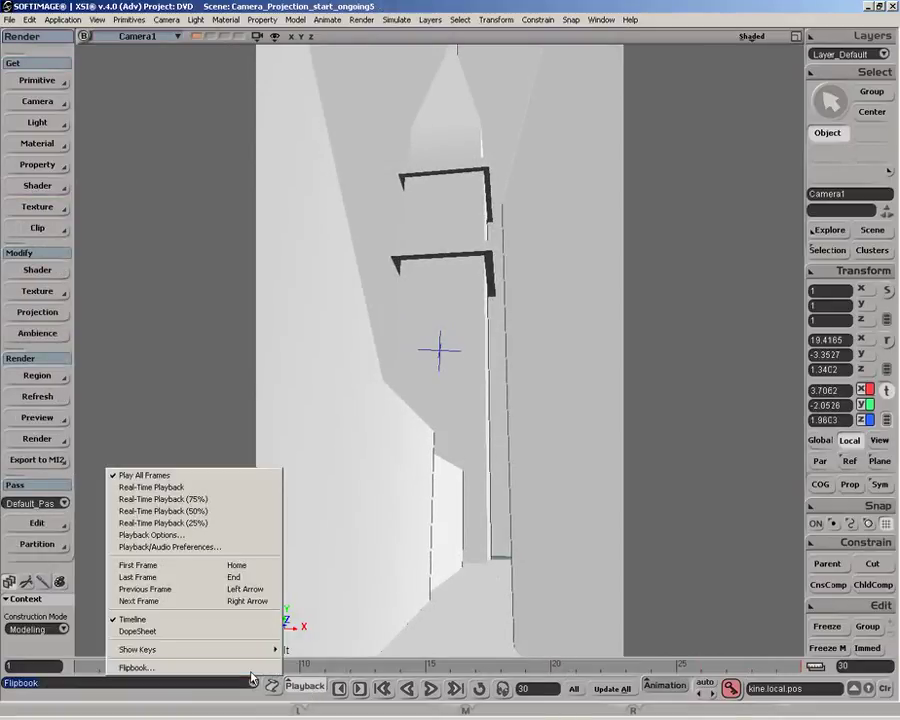
pyautogui.click(250, 670)
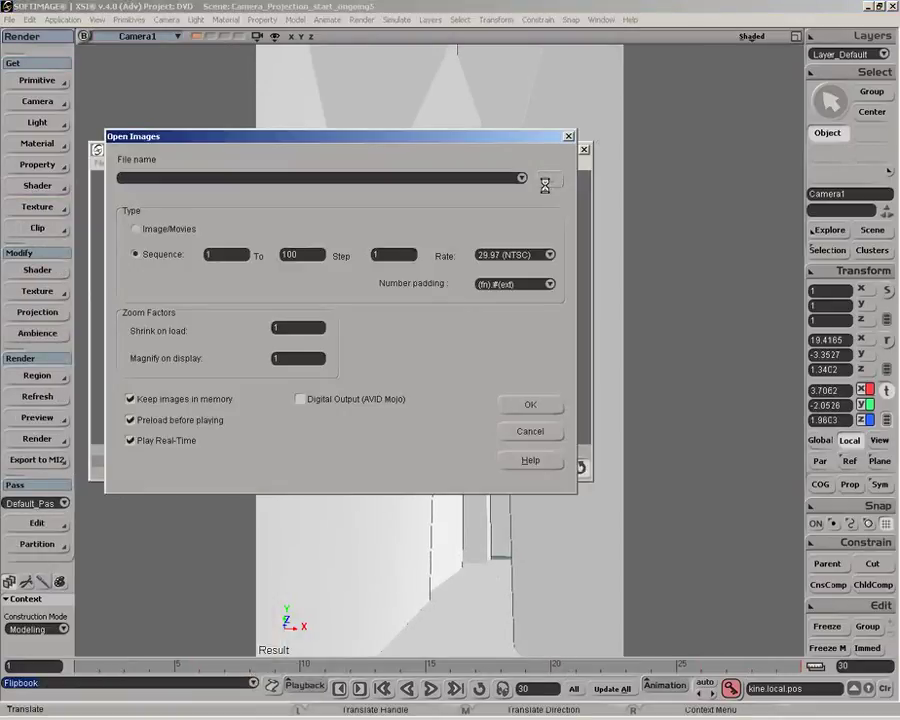